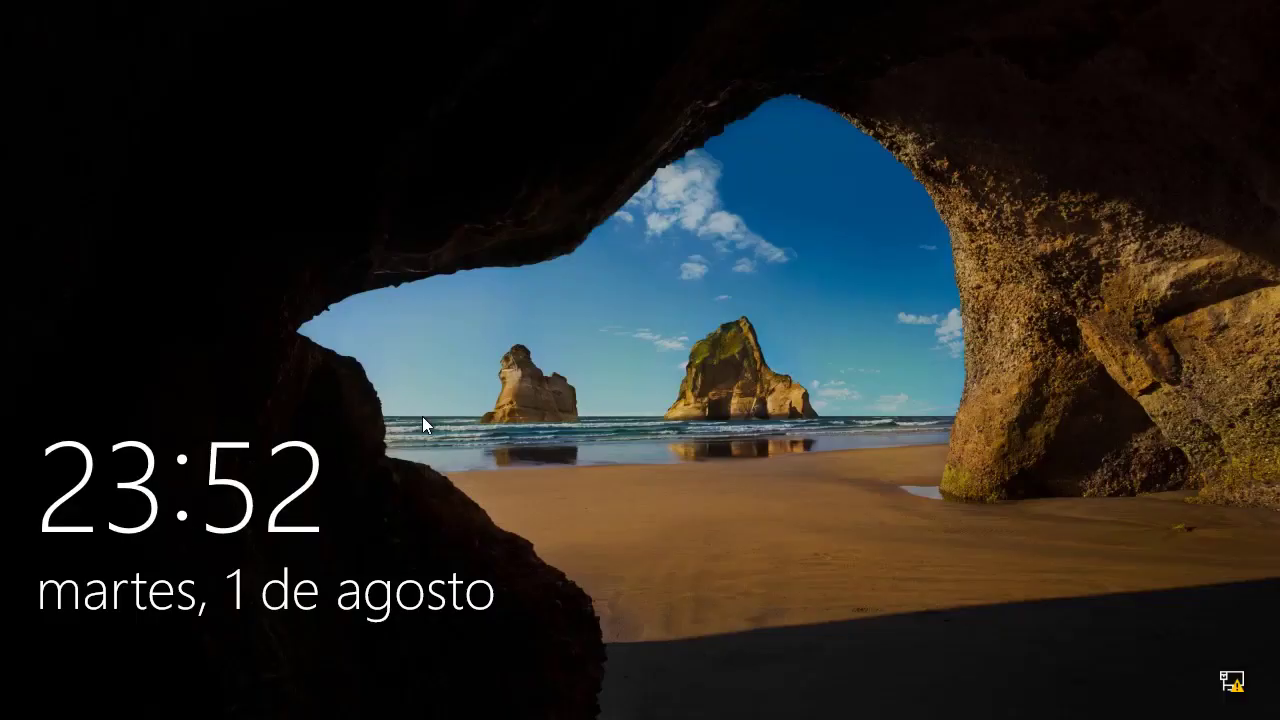
Step: Sign in to the Windows client by entering the account password
left_click(424, 413)
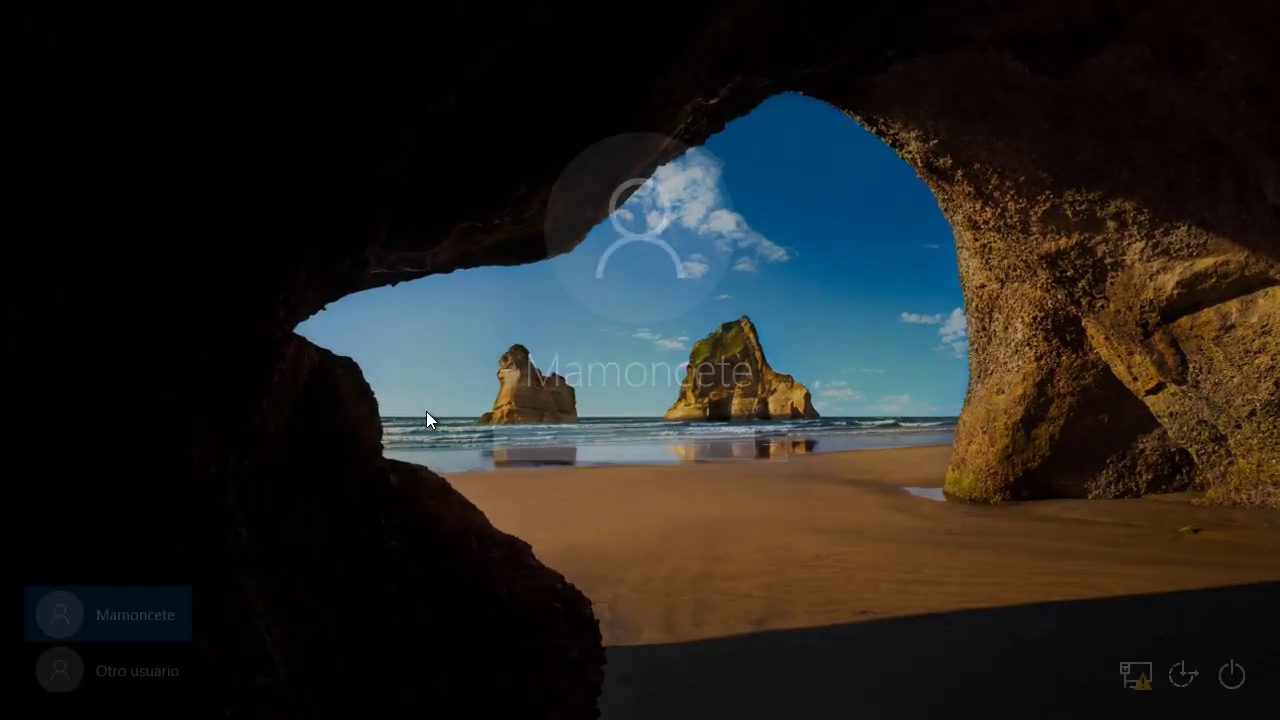
type("••••••••••")
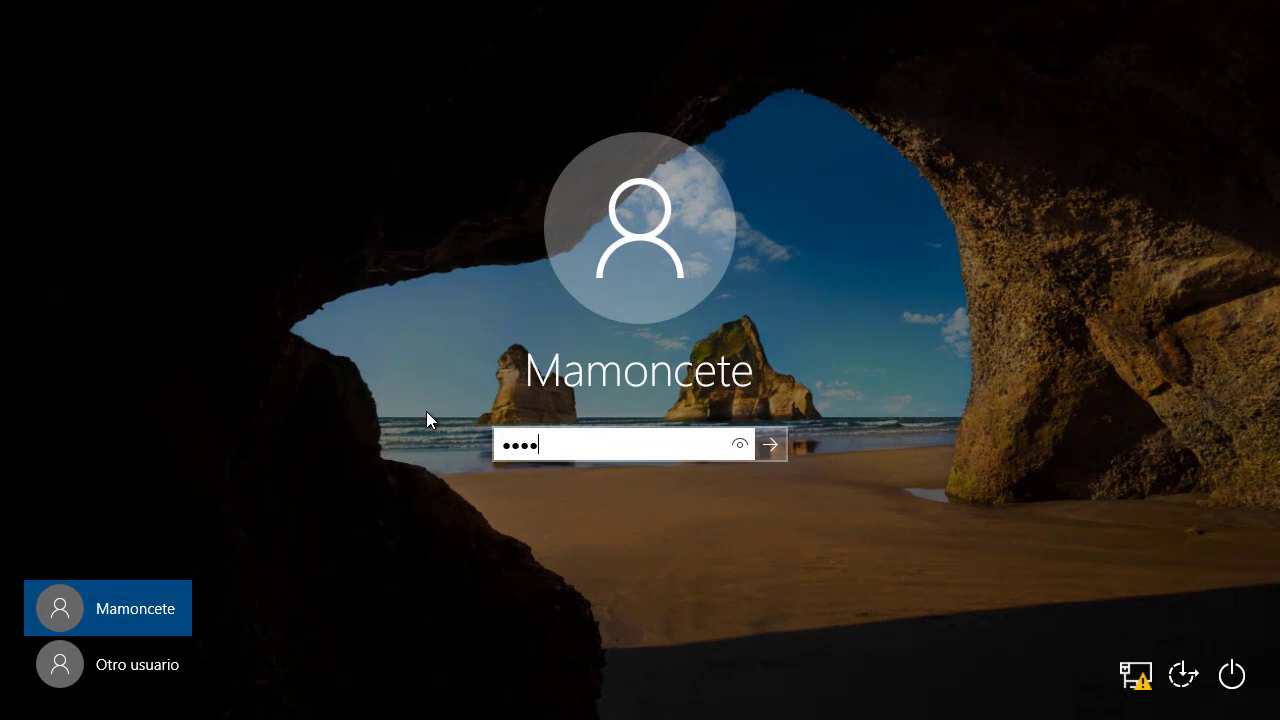
key("Return")
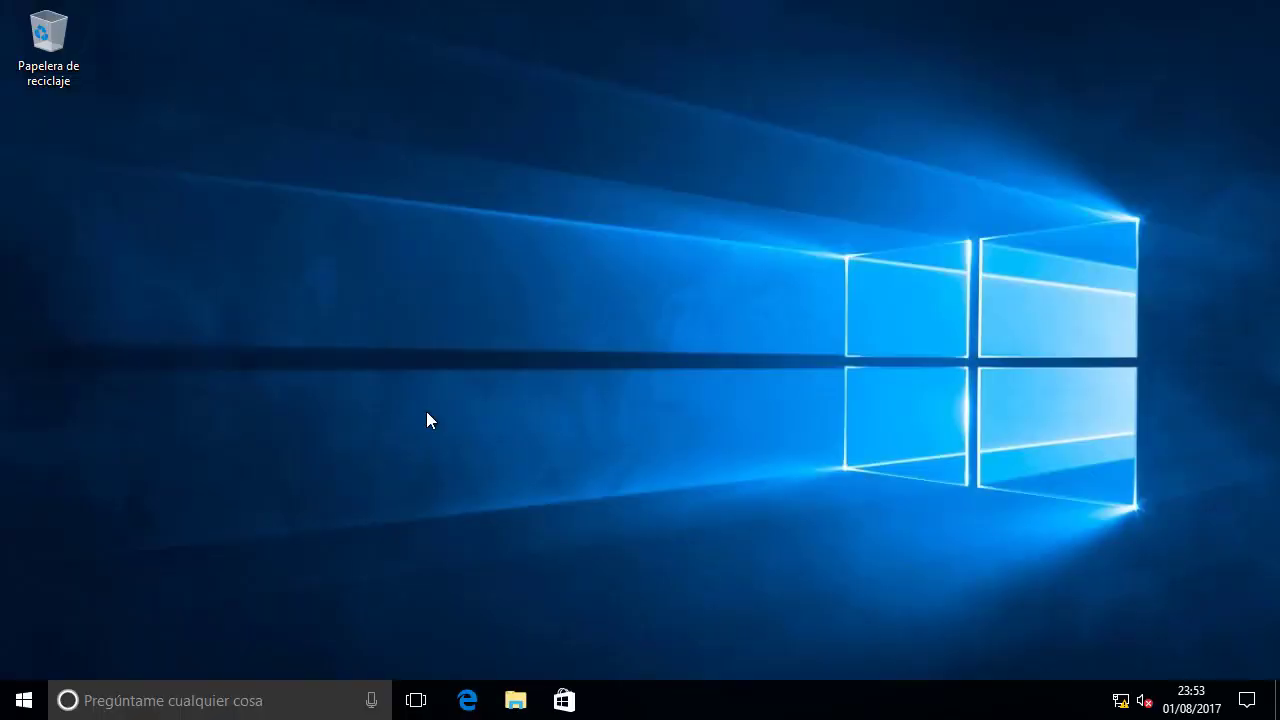
Step: Open the network connections window by running ncpa.cpl
key("super+r")
type("ncpa.cpl")
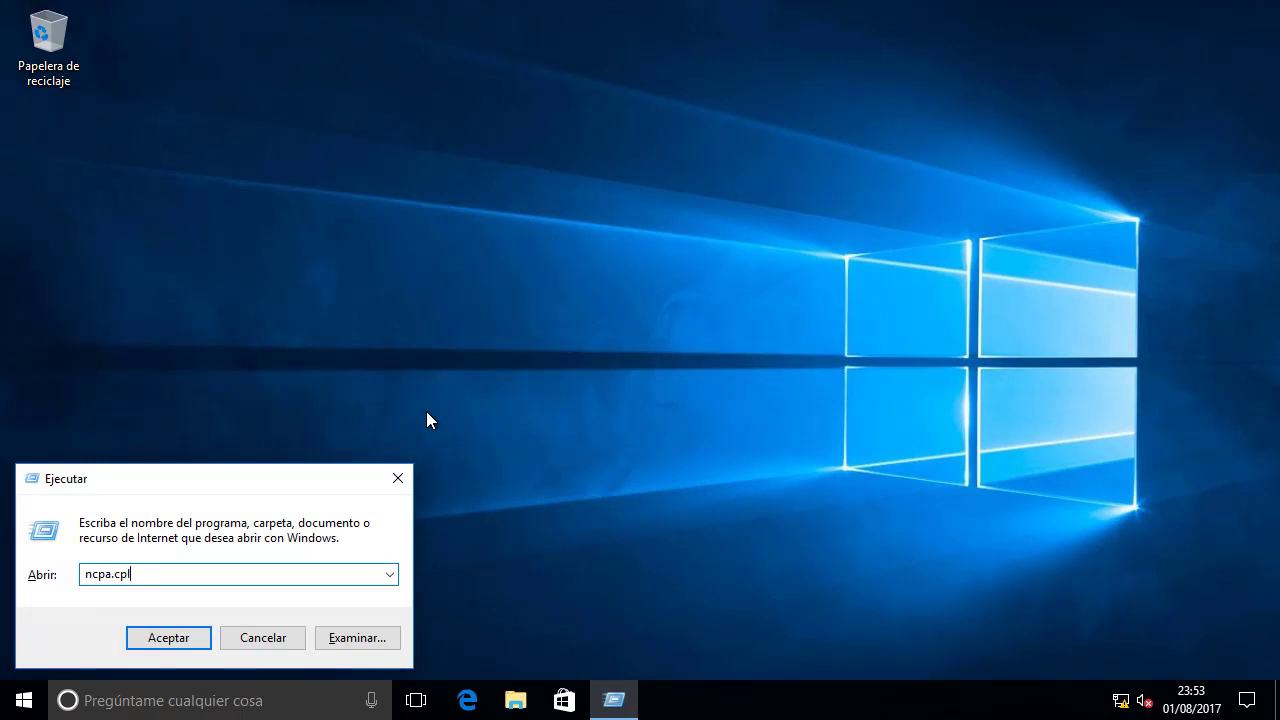
key("Return")
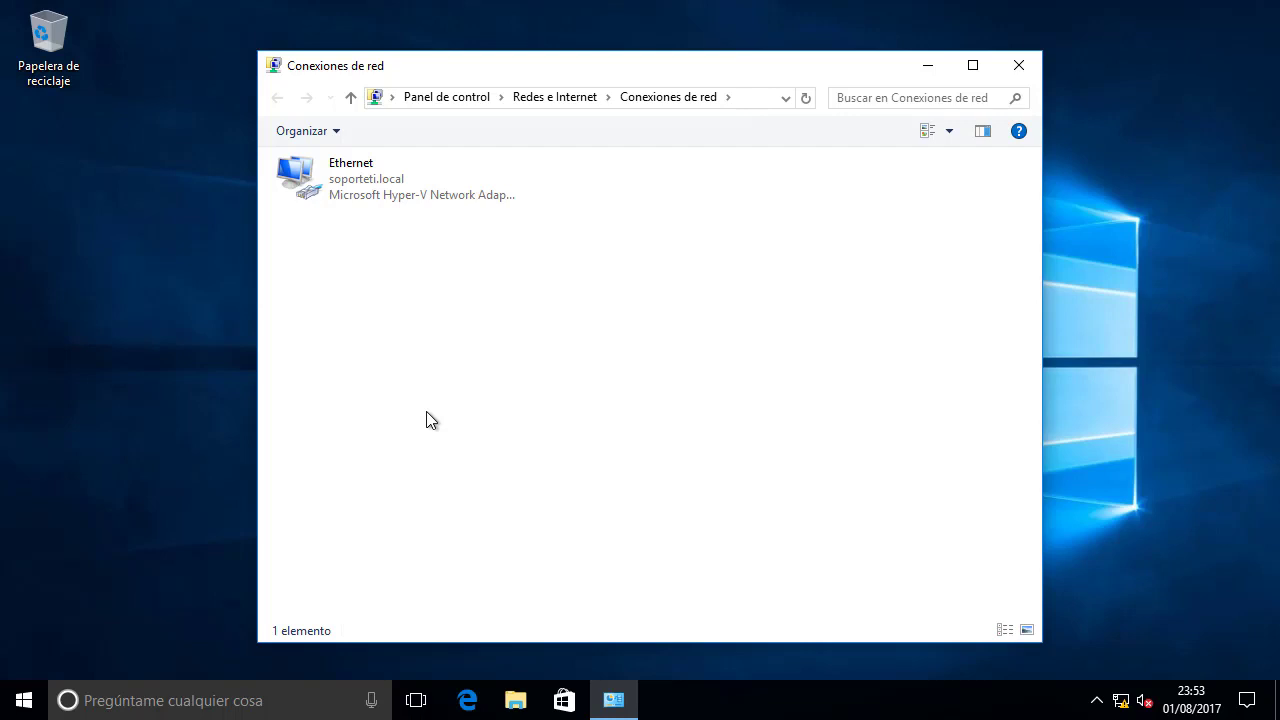
Step: Check the Ethernet connection's network details, including its IPv4 address and DHCP state, and return to its status
right_click(338, 185)
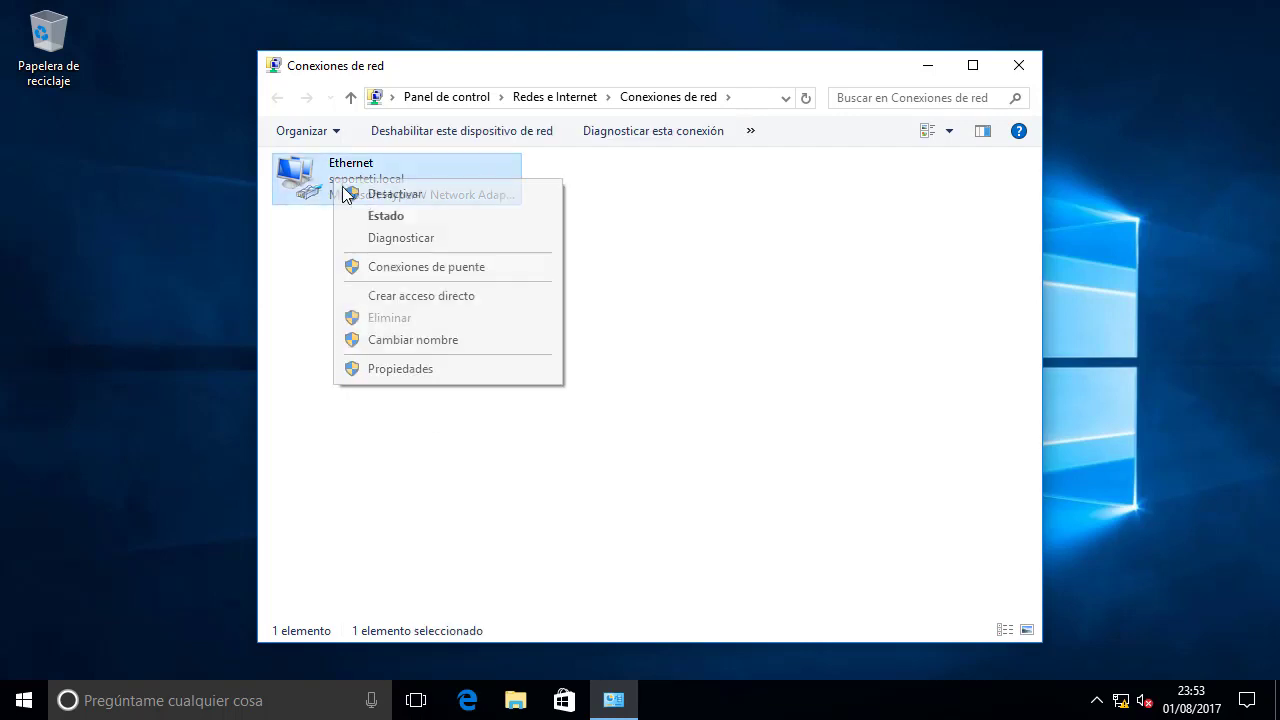
left_click(402, 222)
left_click(548, 340)
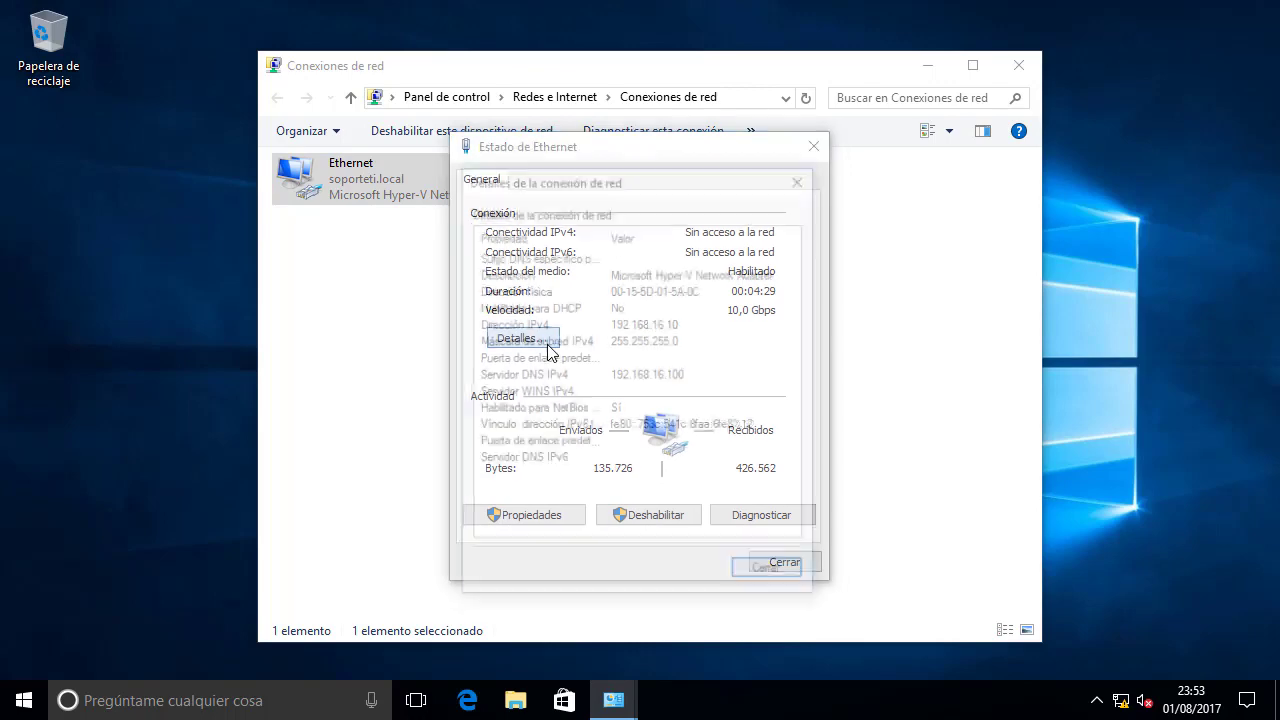
left_click(733, 575)
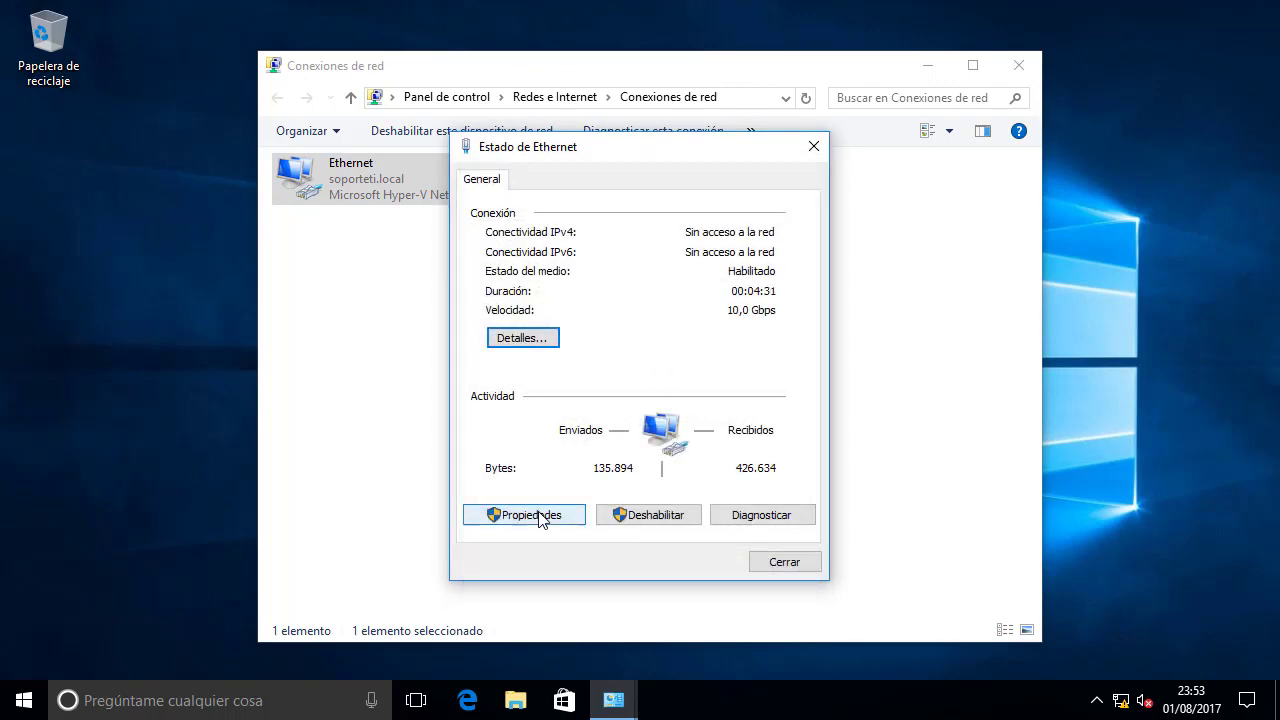
Step: Open the Ethernet adapter's properties, authorizing the change with the administrator user name and password
left_click(536, 516)
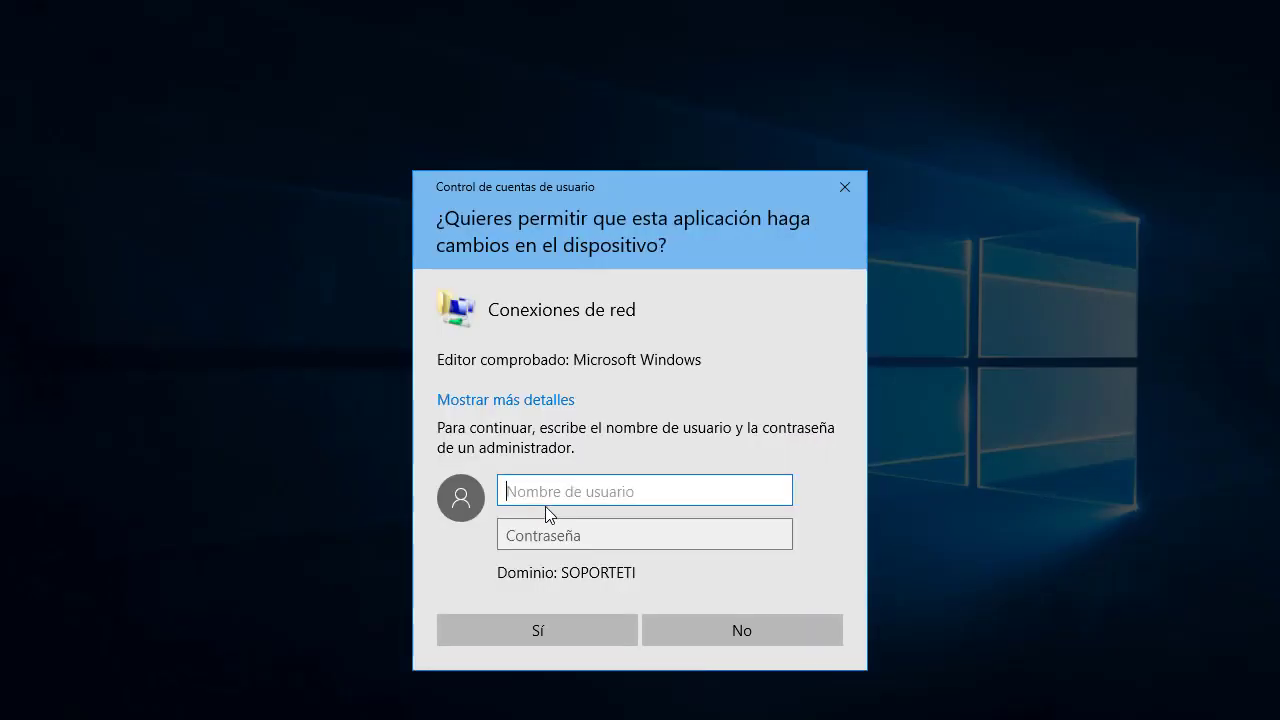
type("Administrador")
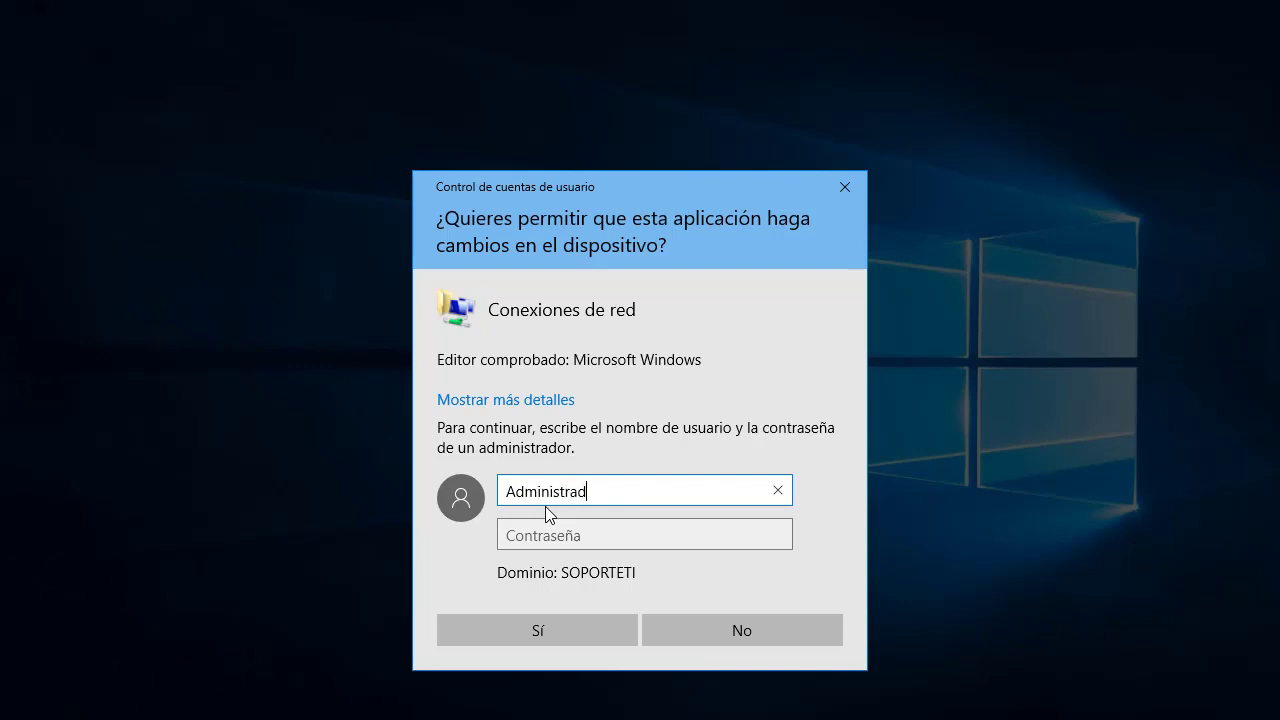
key("Tab")
type("••••••••••••")
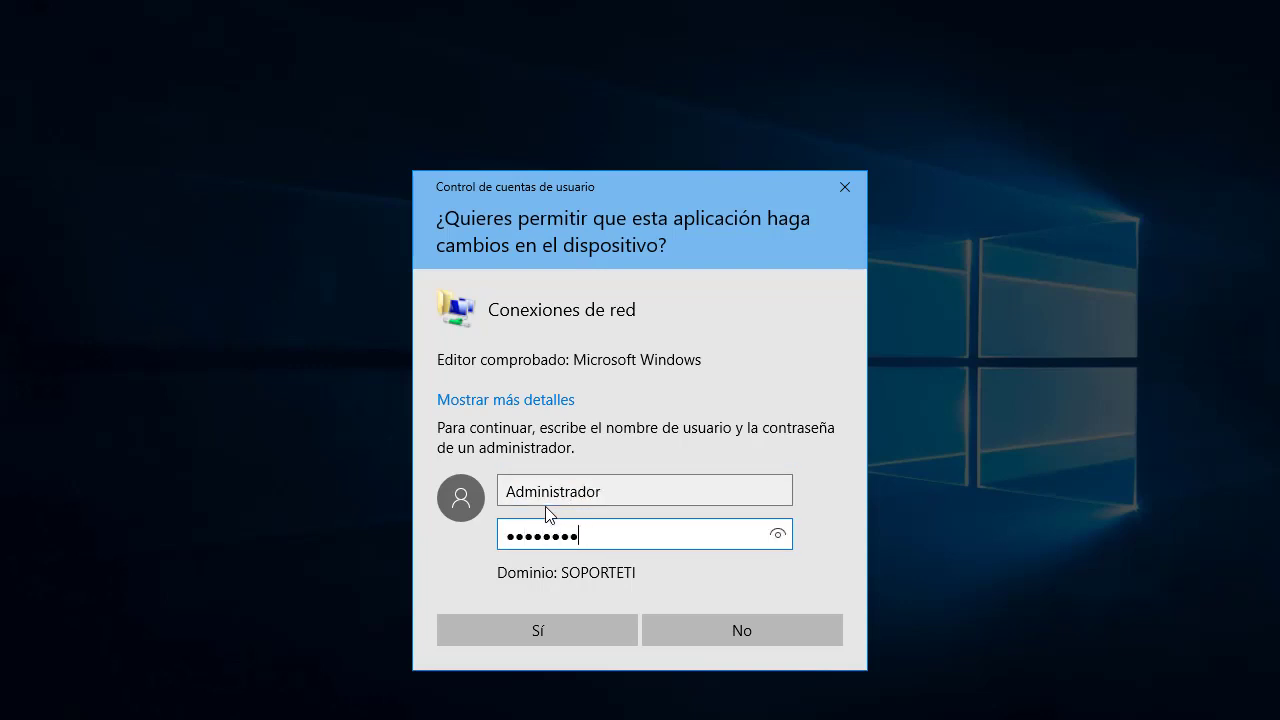
key("Return")
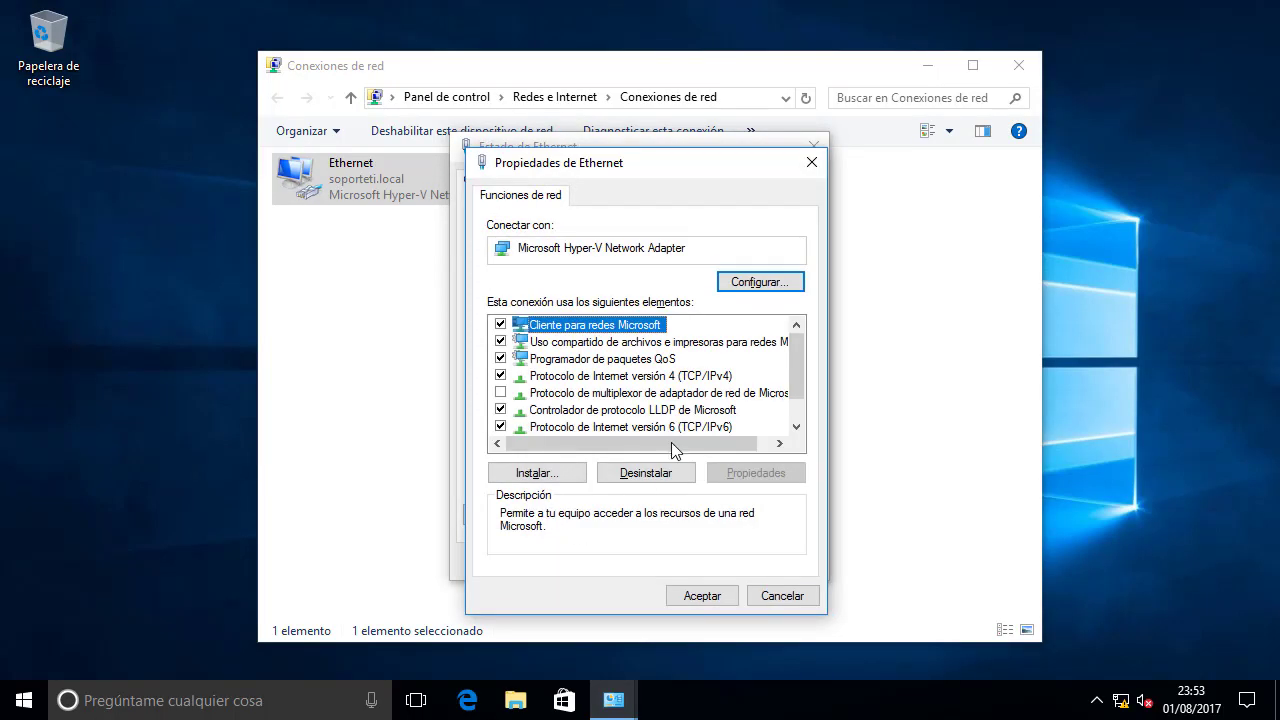
Step: Set TCP/IPv4 to obtain the IP address and DNS server automatically, apply it and close the Ethernet status
double_click(642, 376)
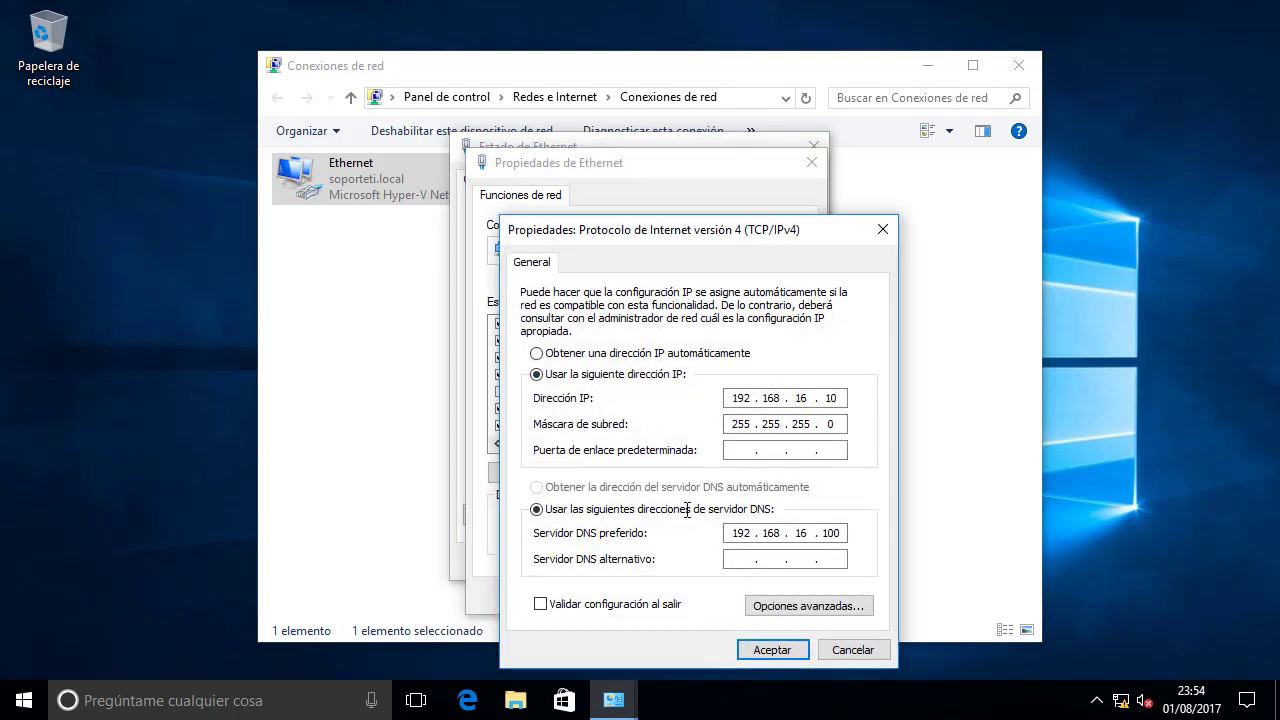
left_click(627, 352)
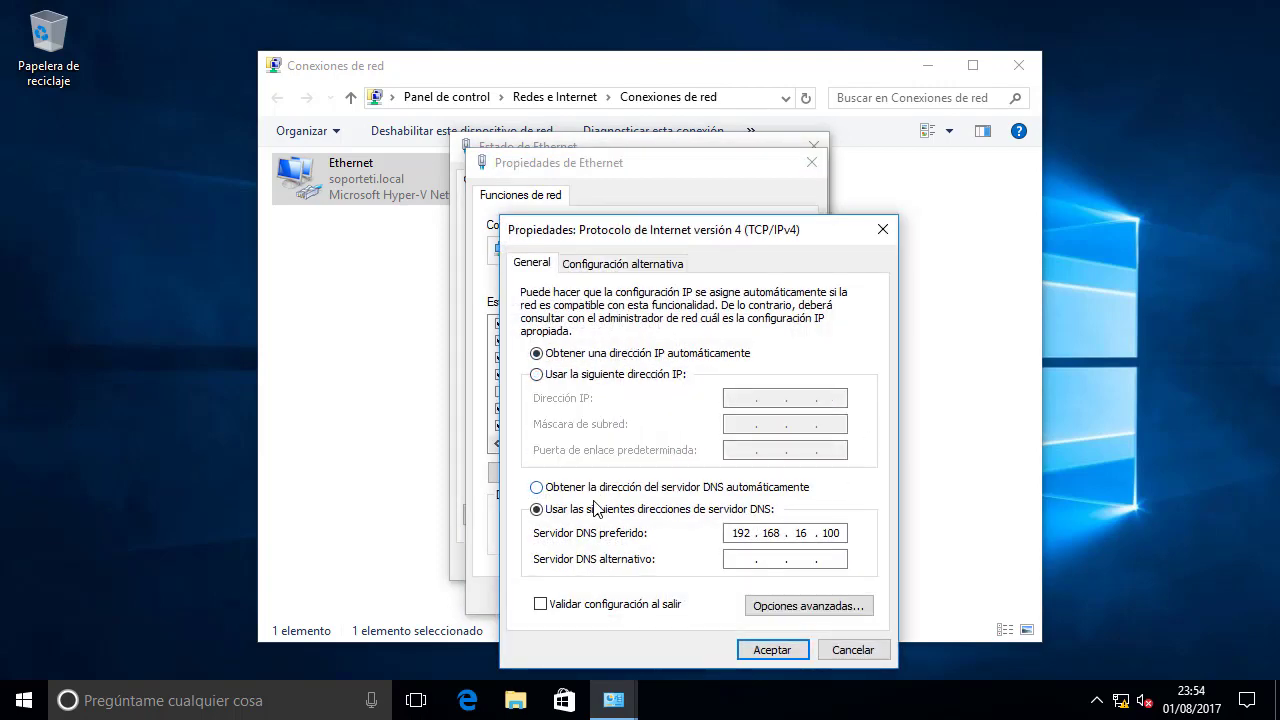
left_click(530, 488)
left_click(772, 651)
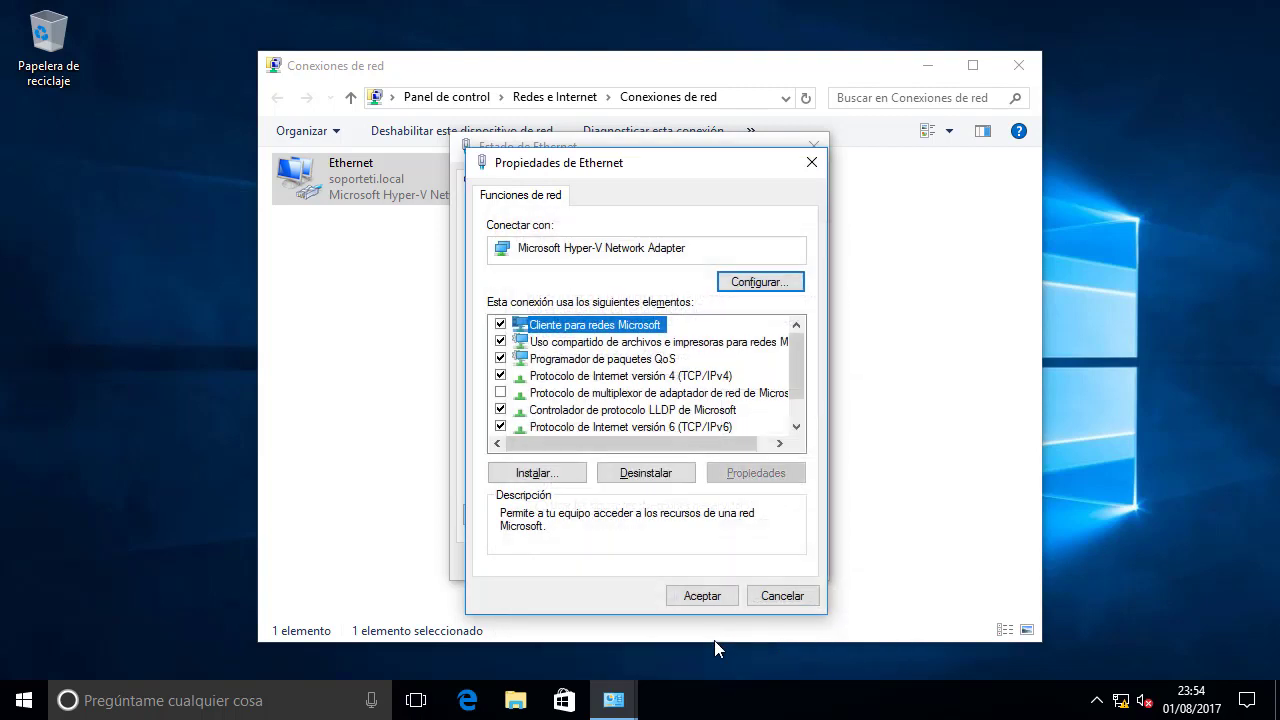
left_click(700, 597)
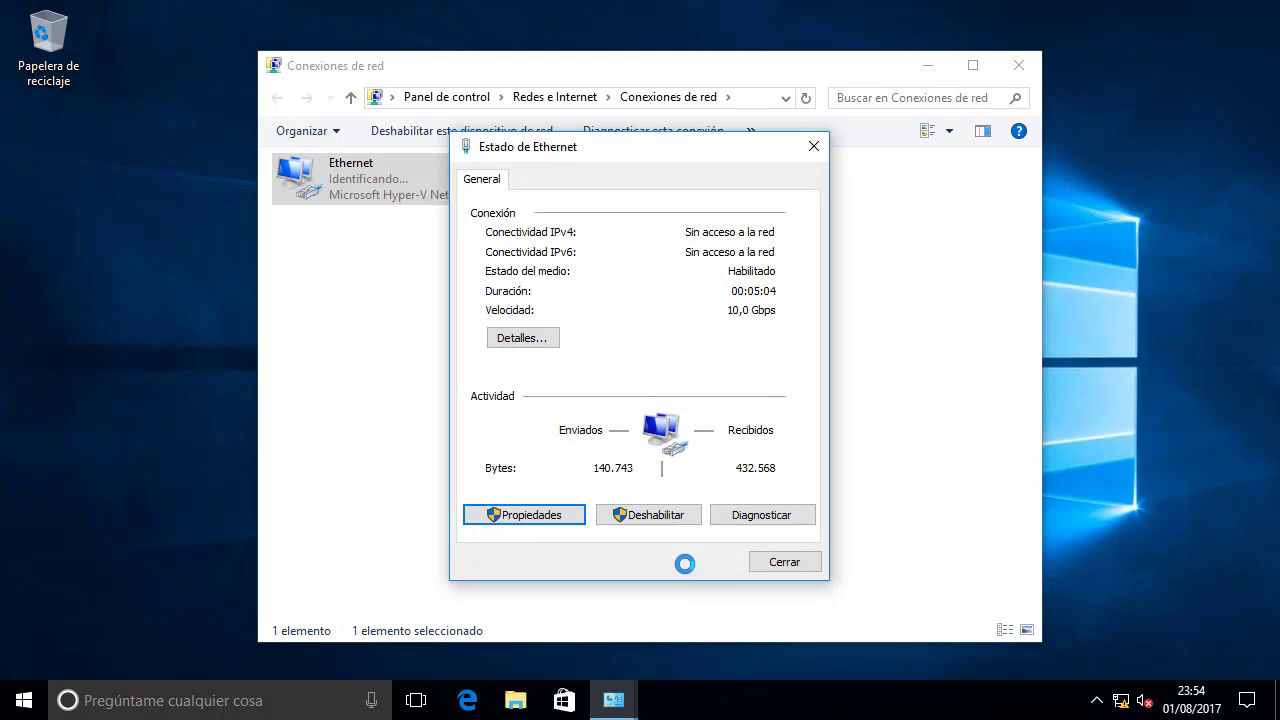
left_click(795, 568)
Step: Review the Ethernet connection's details again to check its assigned address, and close the network windows
right_click(406, 195)
left_click(488, 234)
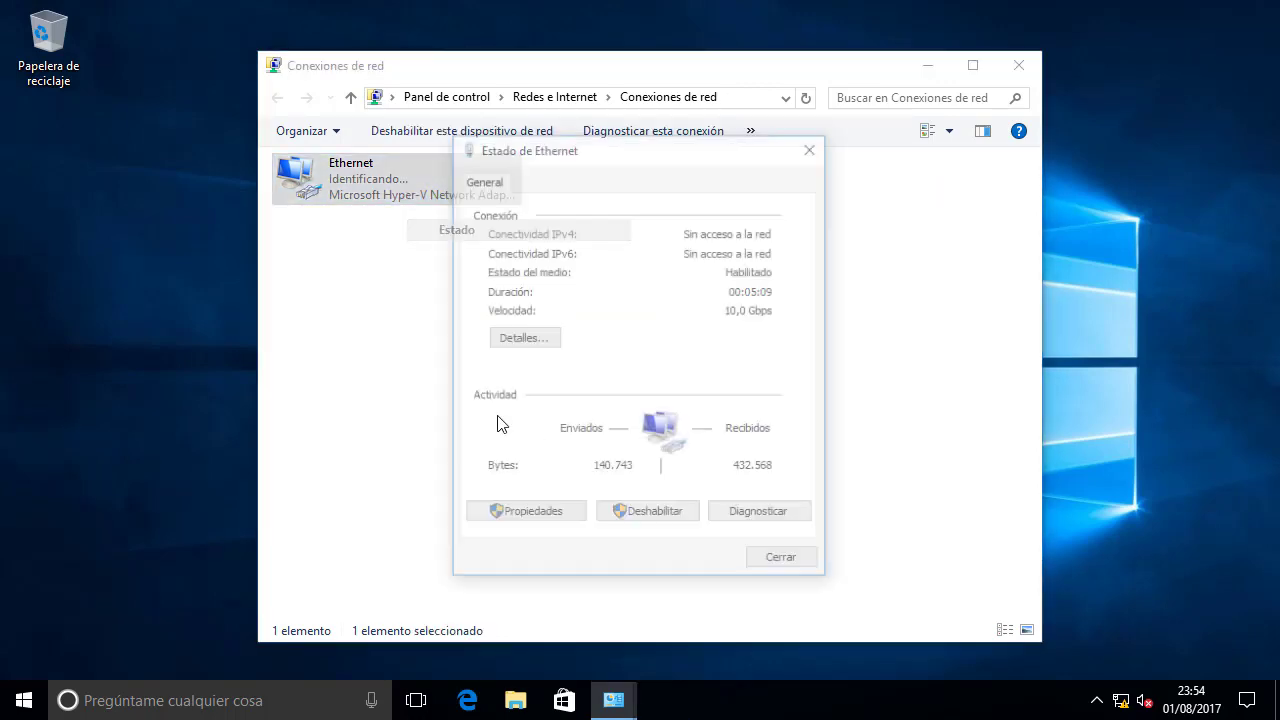
left_click(545, 346)
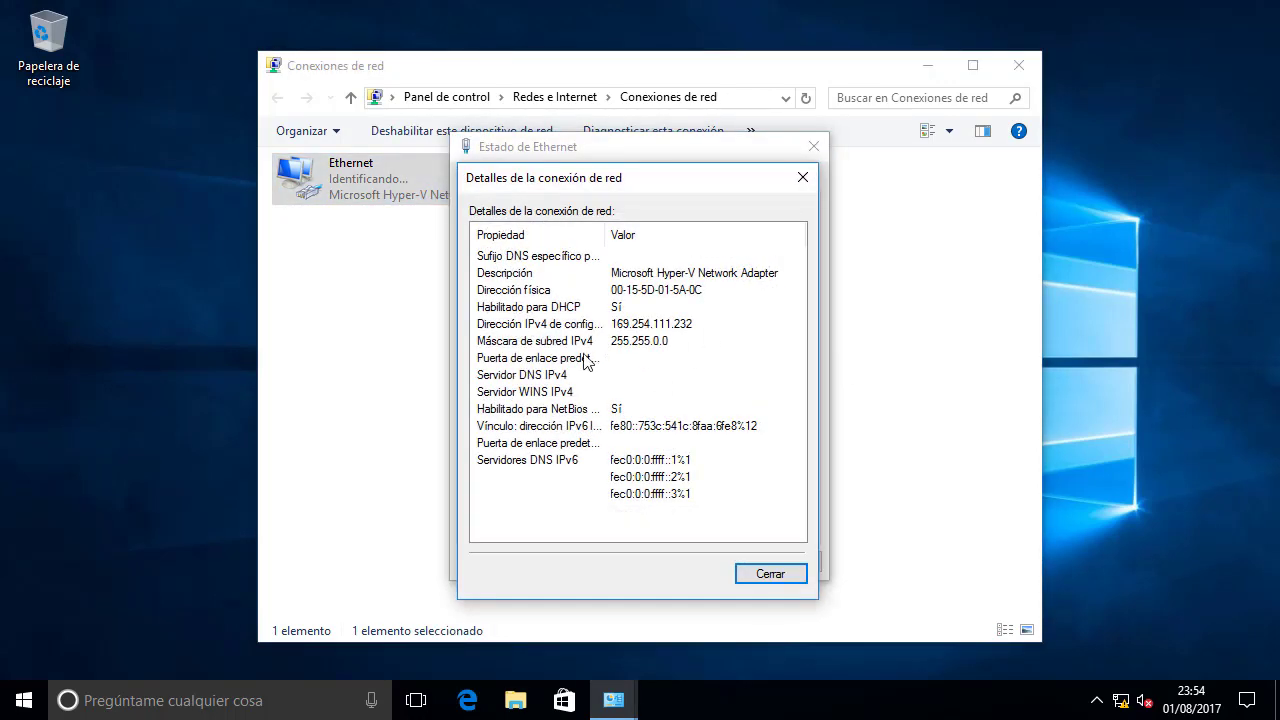
left_click(785, 573)
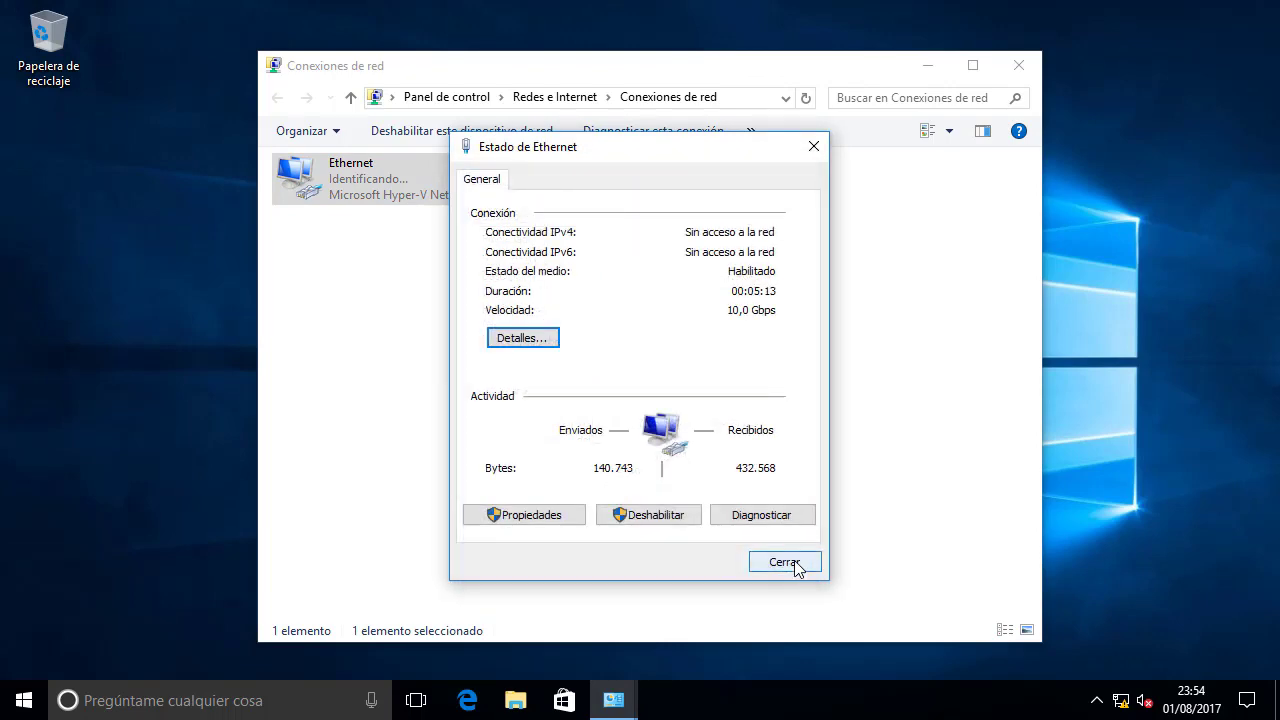
left_click(795, 567)
left_click(1018, 68)
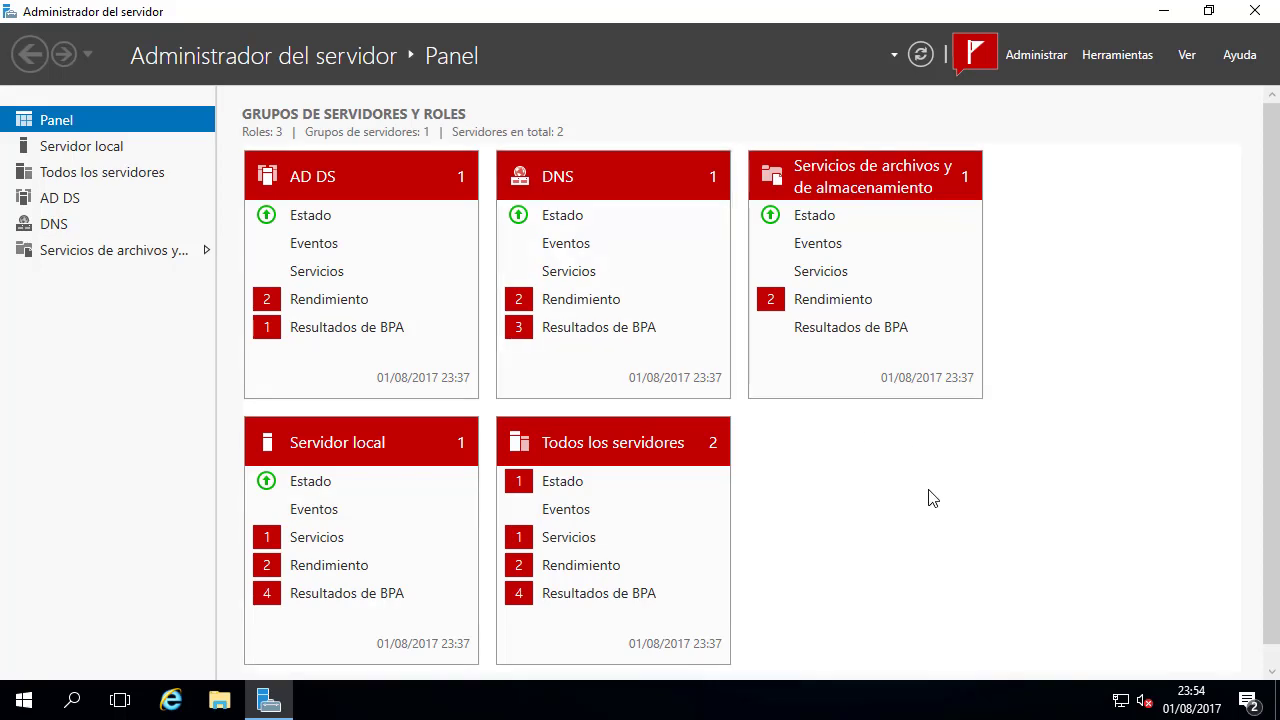
Step: In Server Manager on DC01, start adding roles and select Servidor DHCP together with its required management tools
left_click(1035, 55)
left_click(1075, 81)
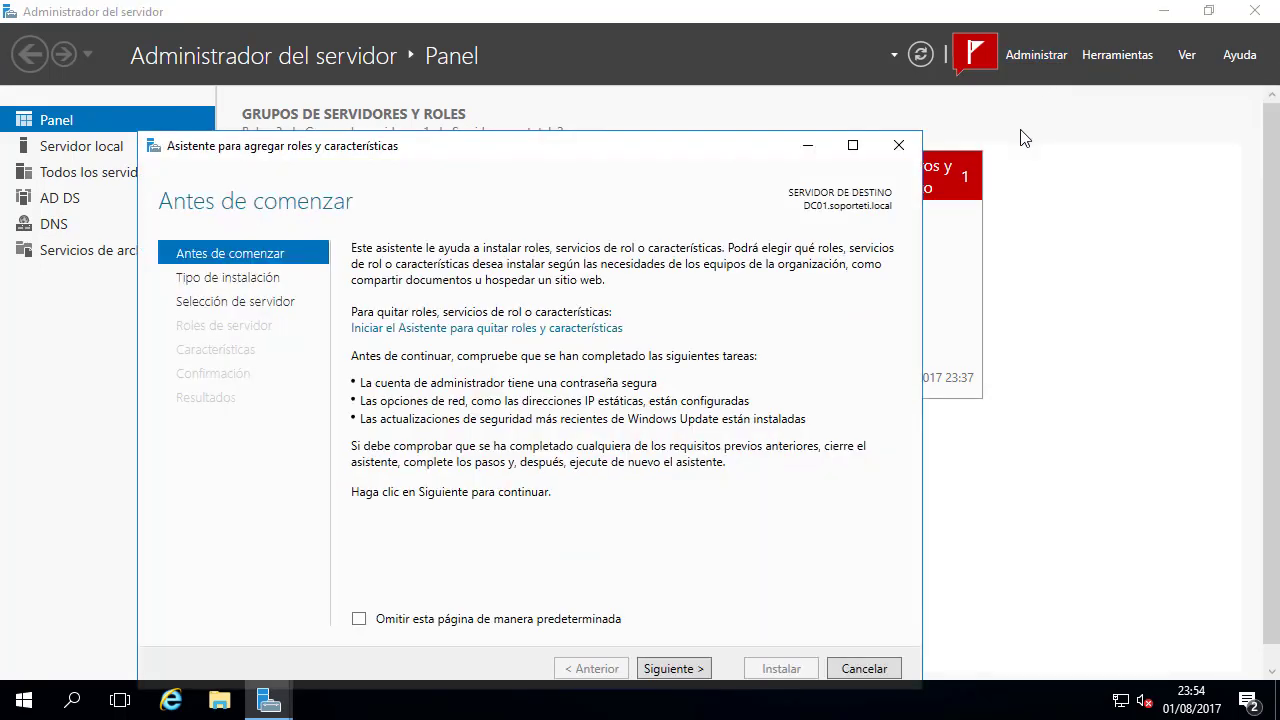
left_click(234, 302)
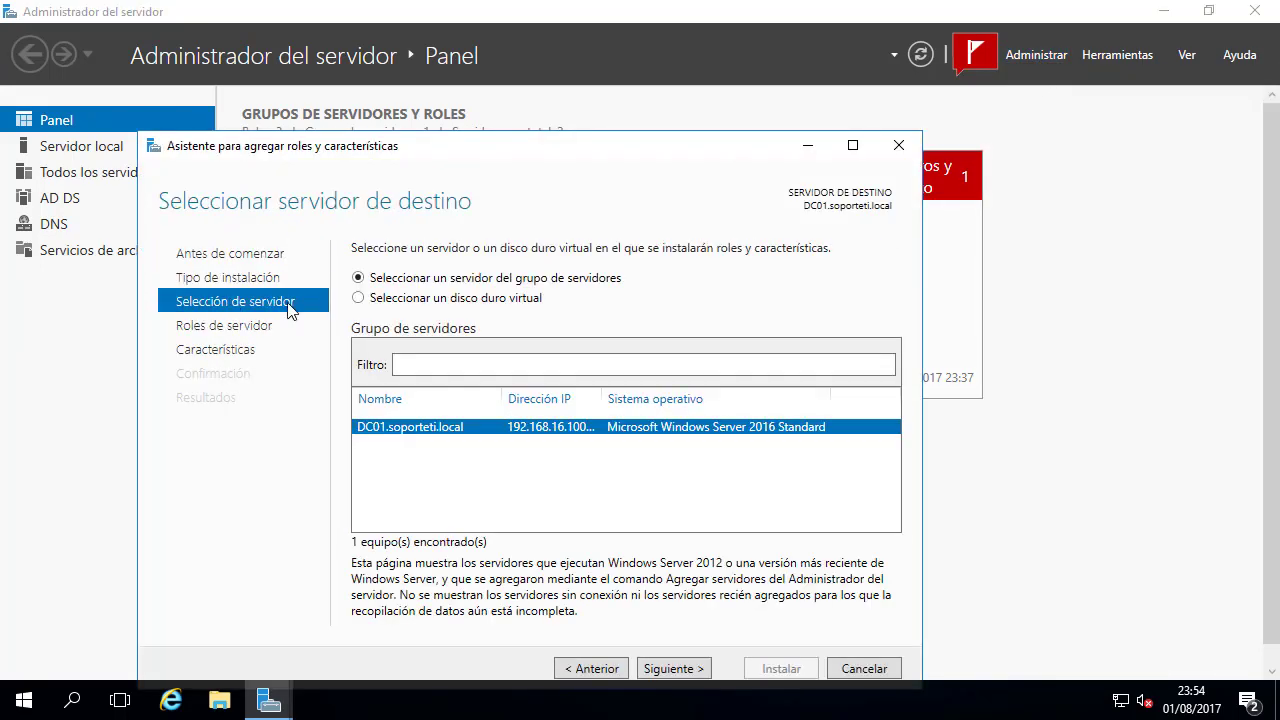
left_click(257, 330)
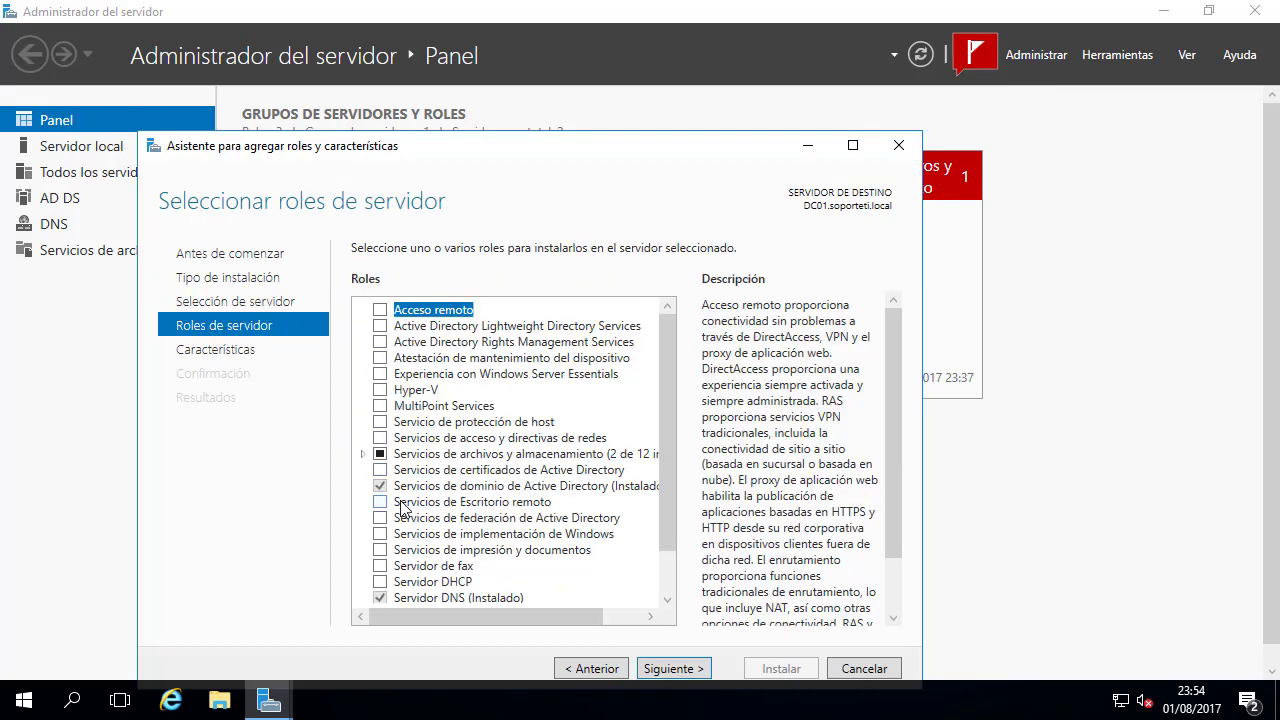
scroll(405, 510, "down", 1)
left_click(381, 535)
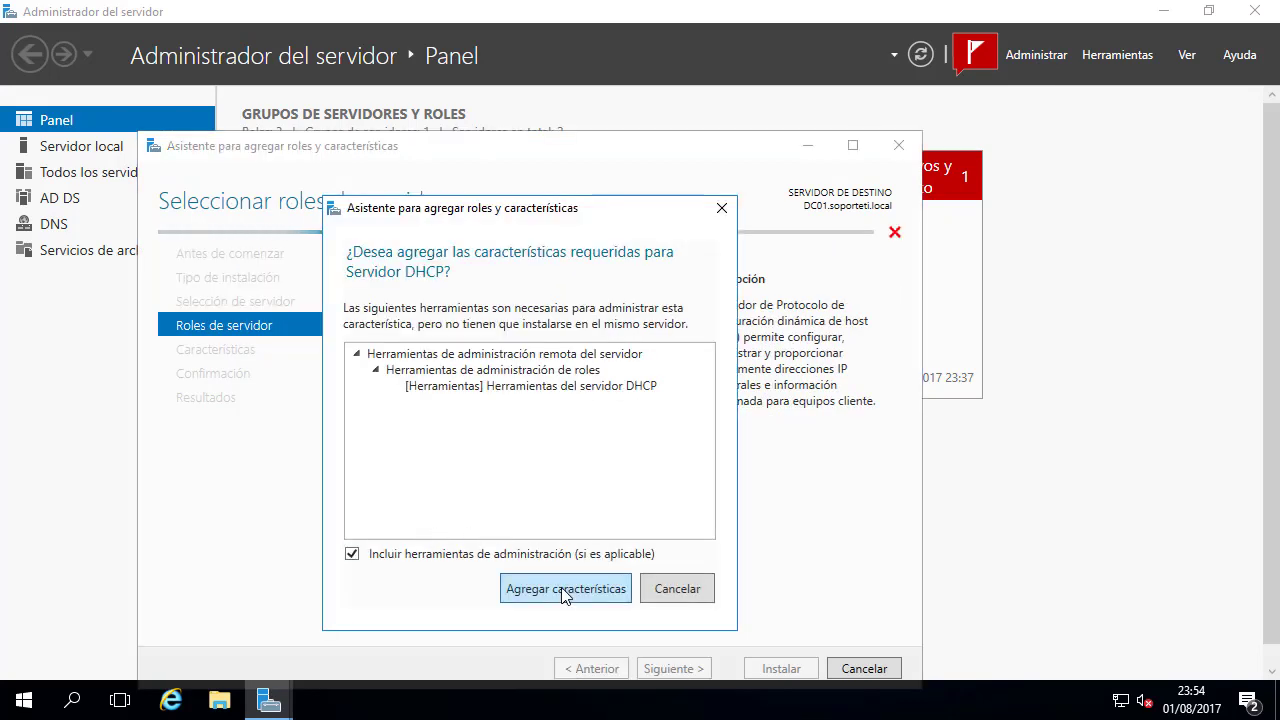
left_click(563, 590)
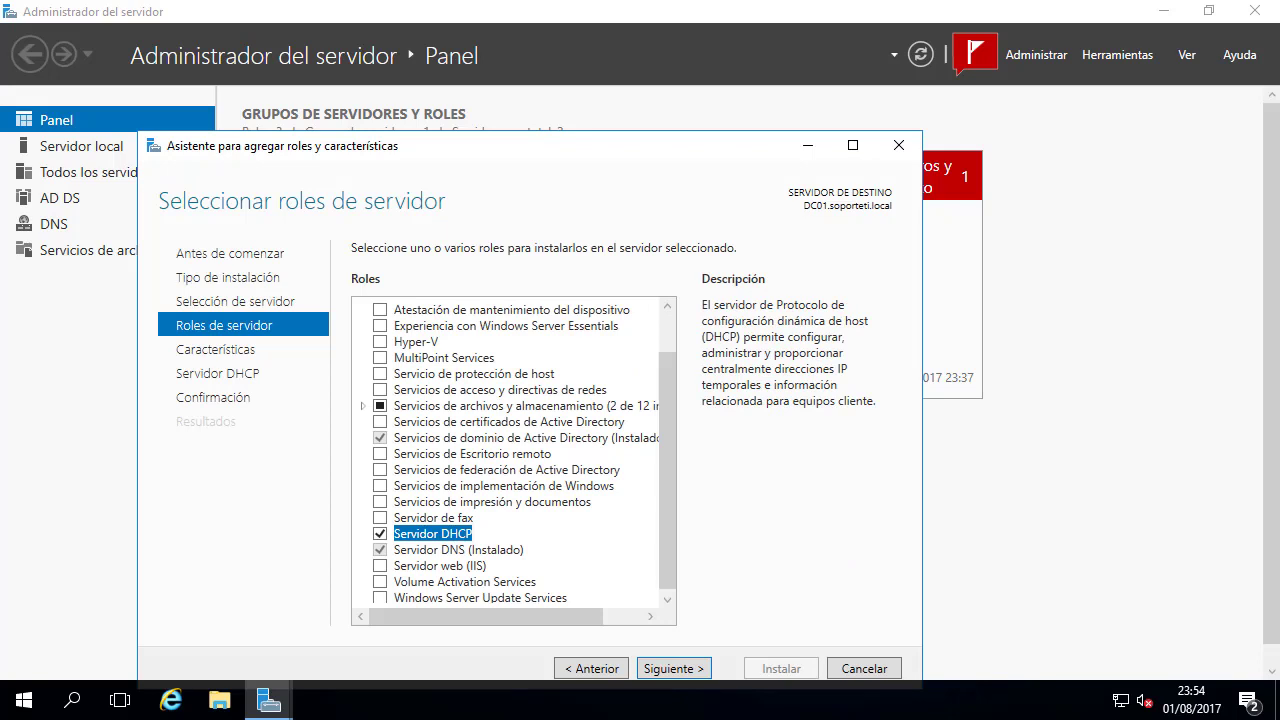
mouse_move(684, 265)
left_mouse_down()
mouse_move(778, 362)
mouse_move(910, 434)
left_mouse_up()
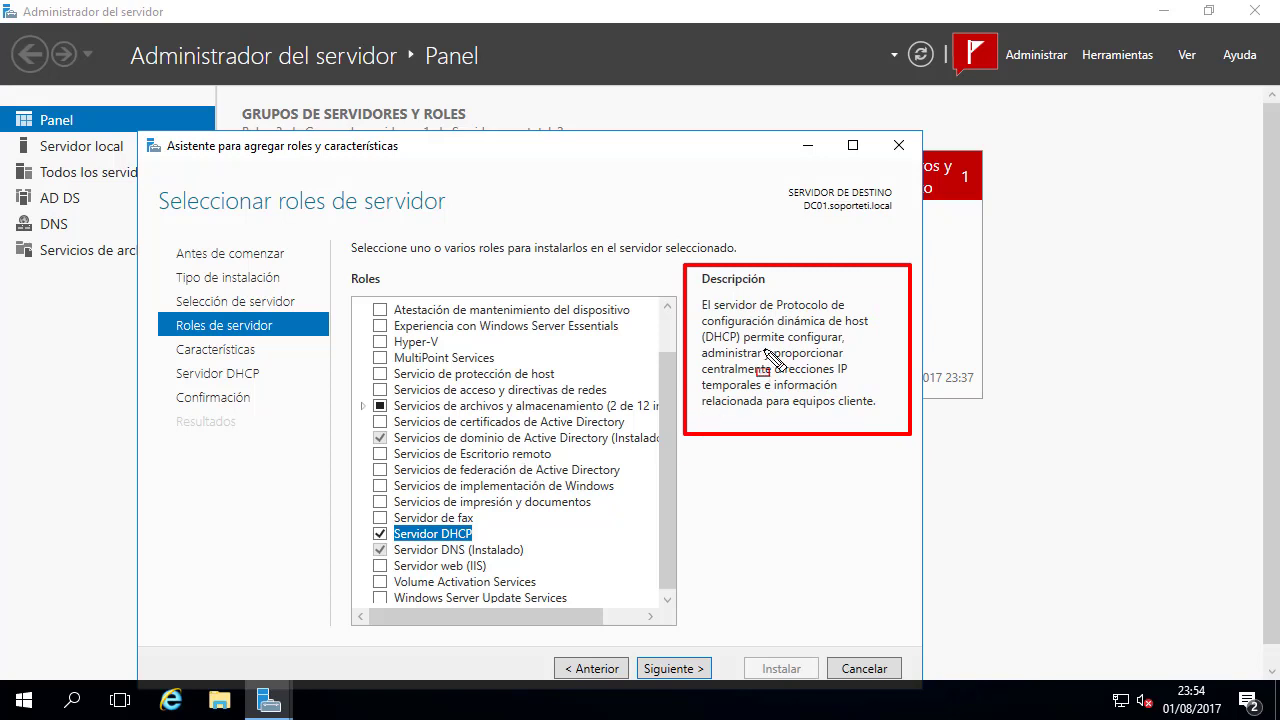
mouse_move(366, 522)
left_mouse_down()
mouse_move(477, 546)
mouse_move(703, 407)
left_mouse_up()
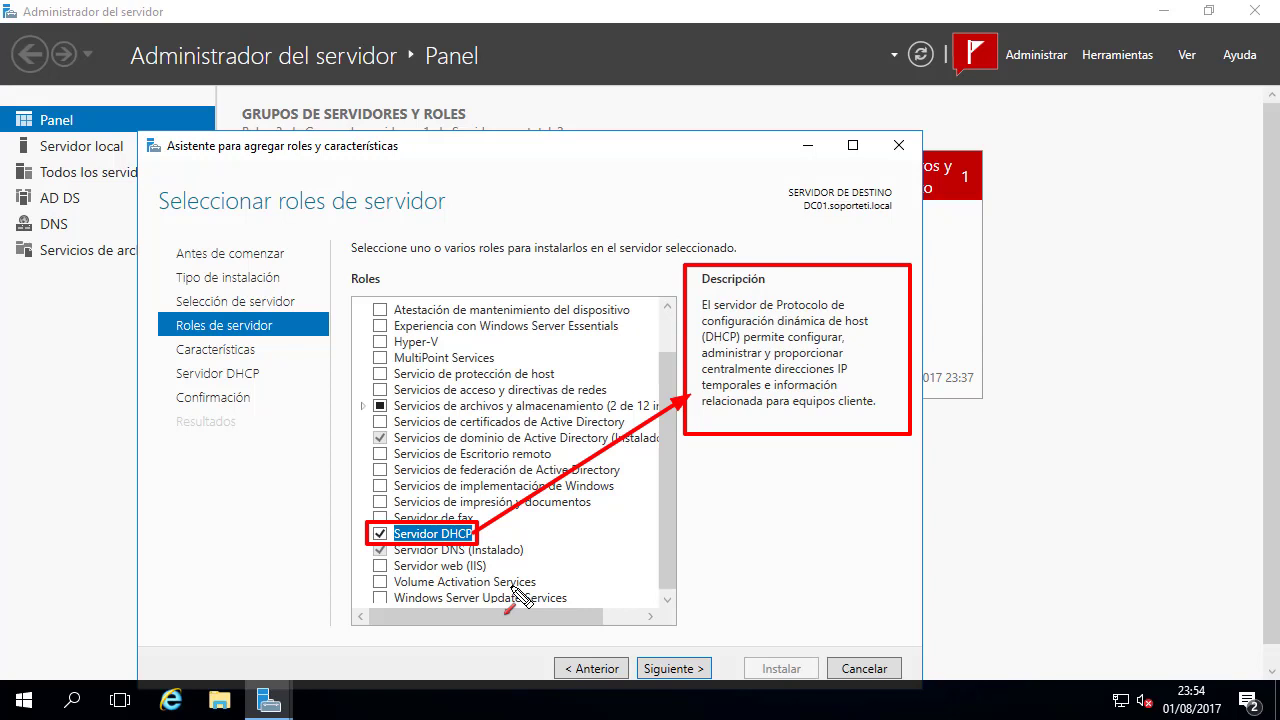
key("Escape")
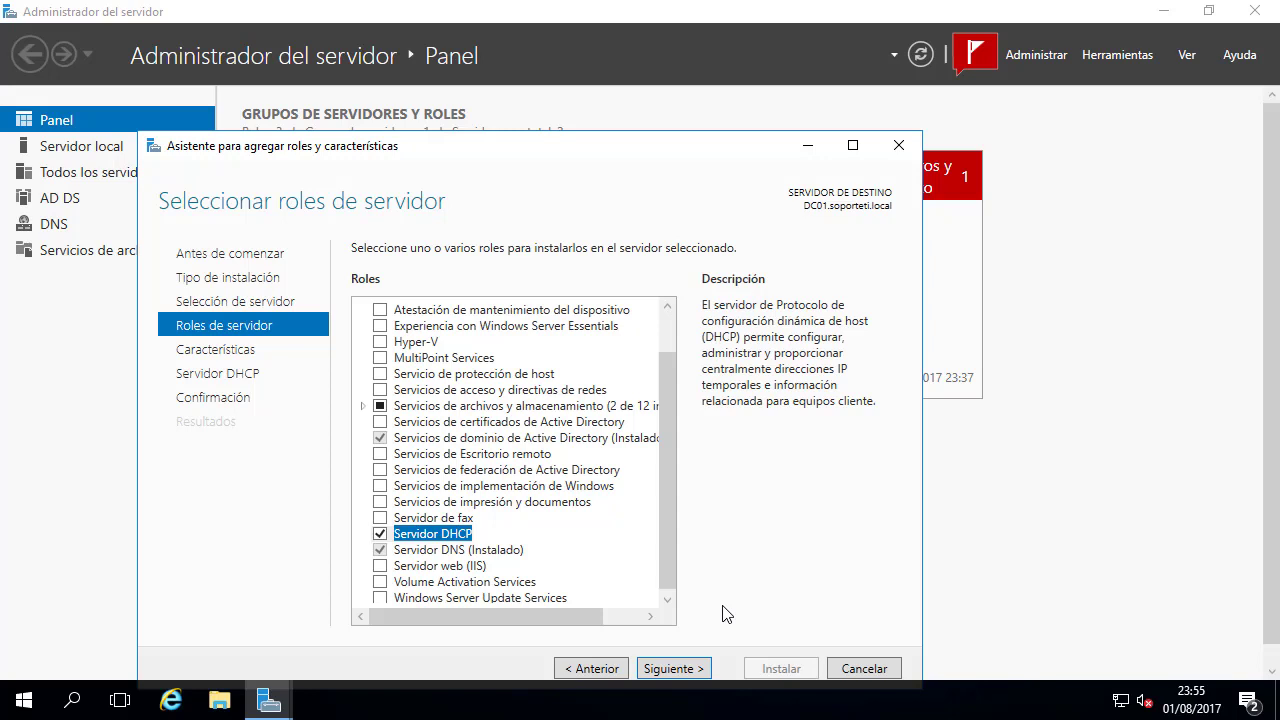
Step: Install the Servidor DHCP role with automatic restart allowed, and close the wizard once the installation completes
left_click(676, 667)
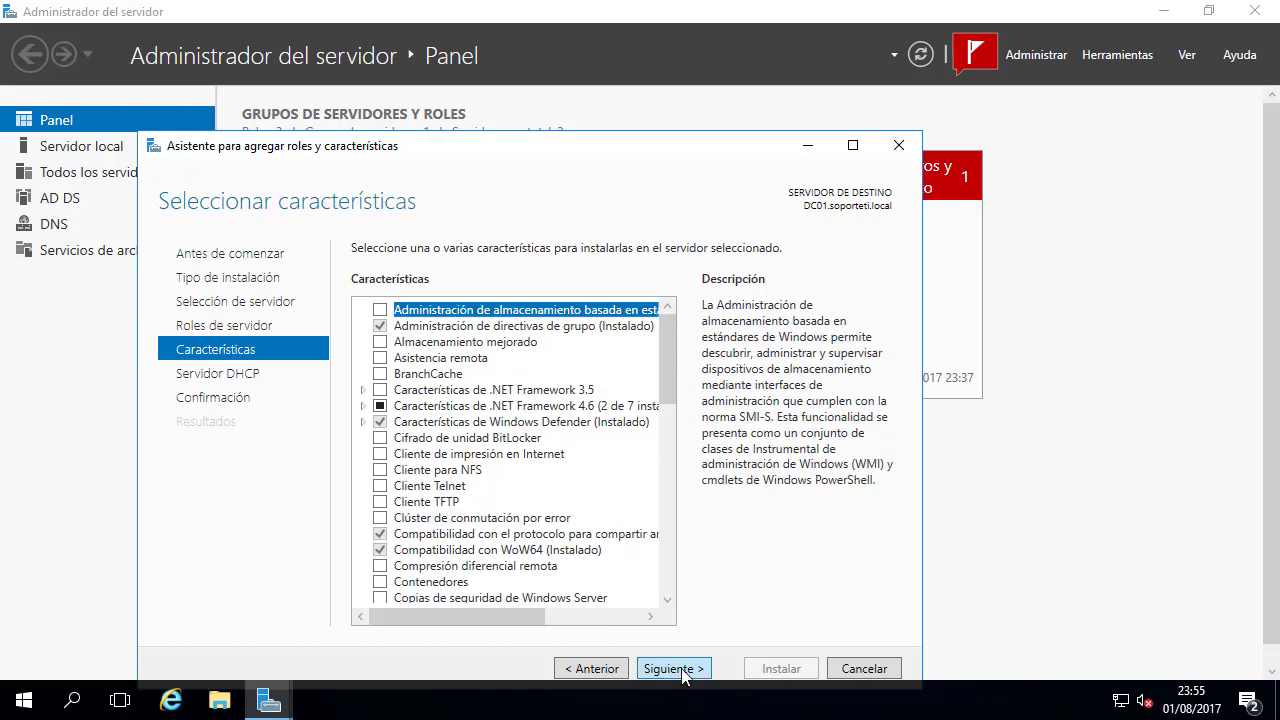
left_click(683, 670)
left_click(672, 668)
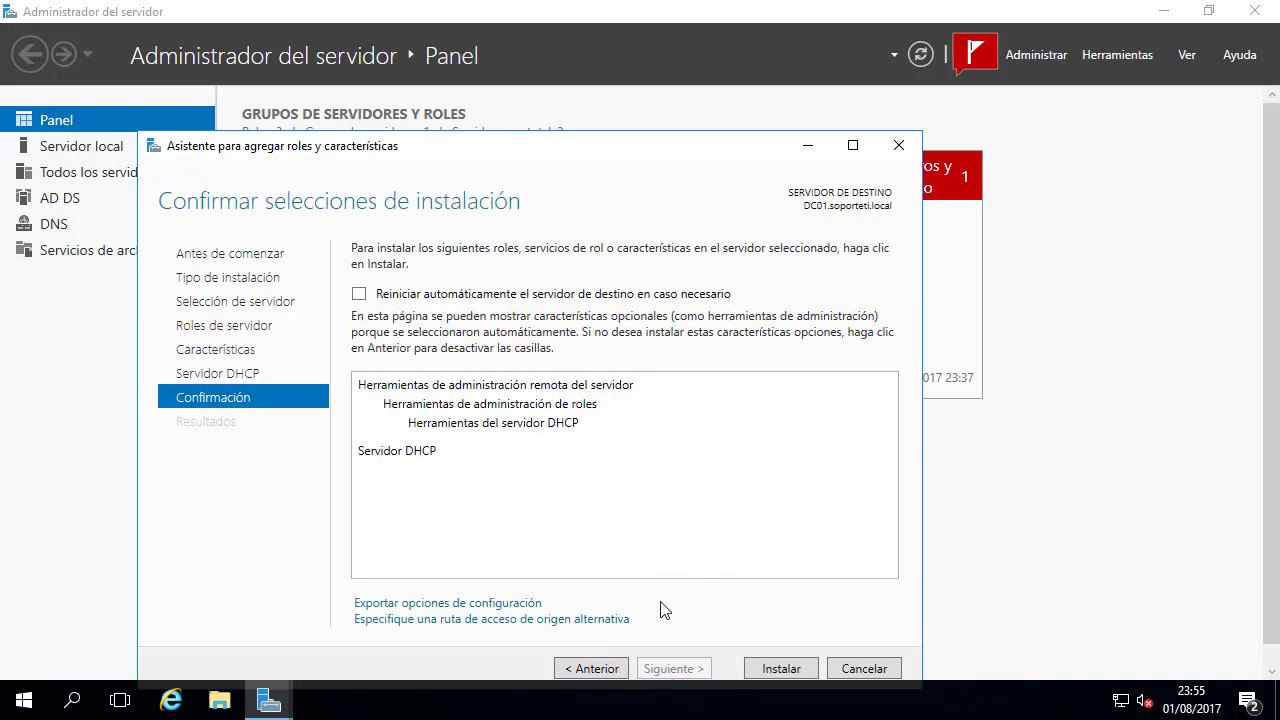
left_click(384, 294)
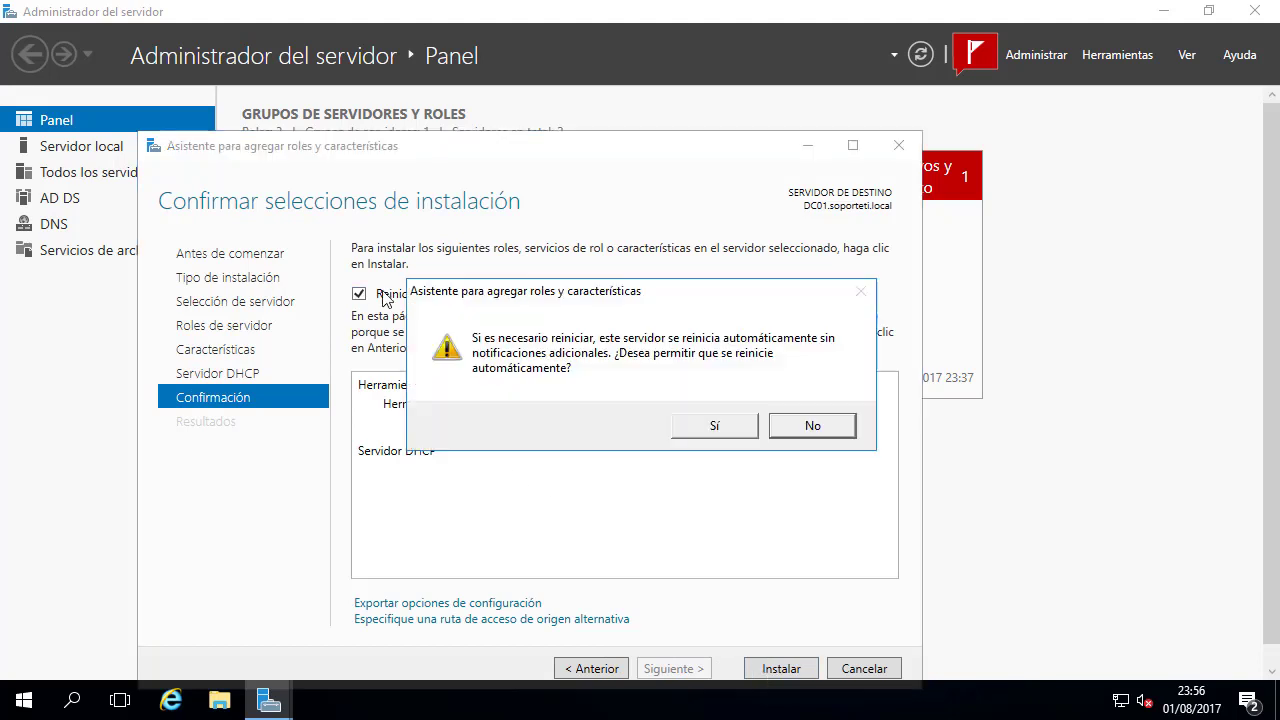
left_click(714, 426)
left_click(779, 676)
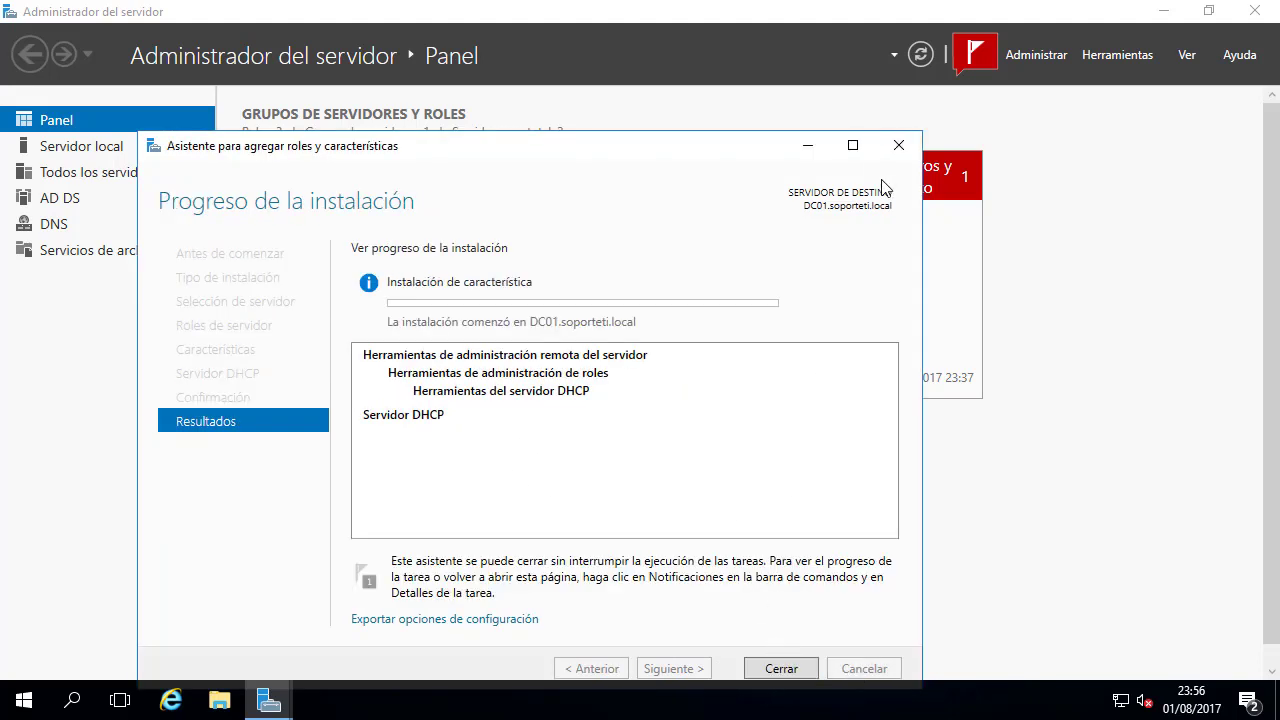
left_click(852, 145)
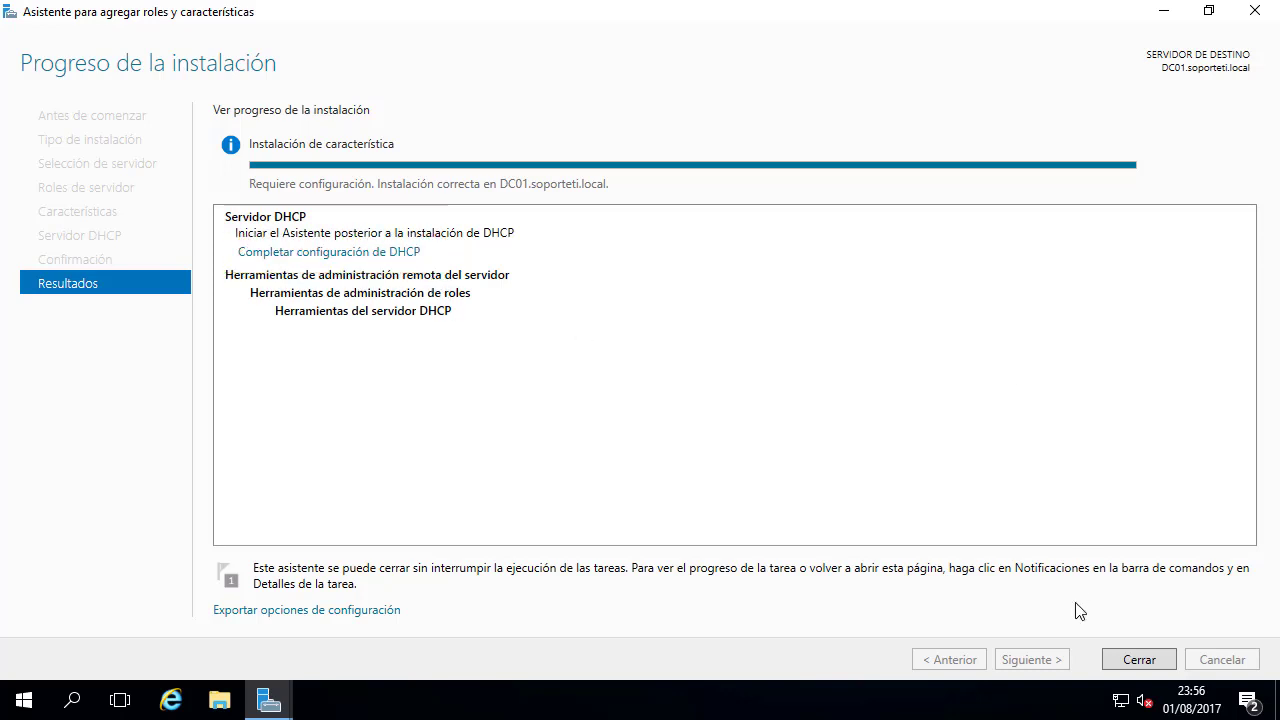
left_click(1131, 662)
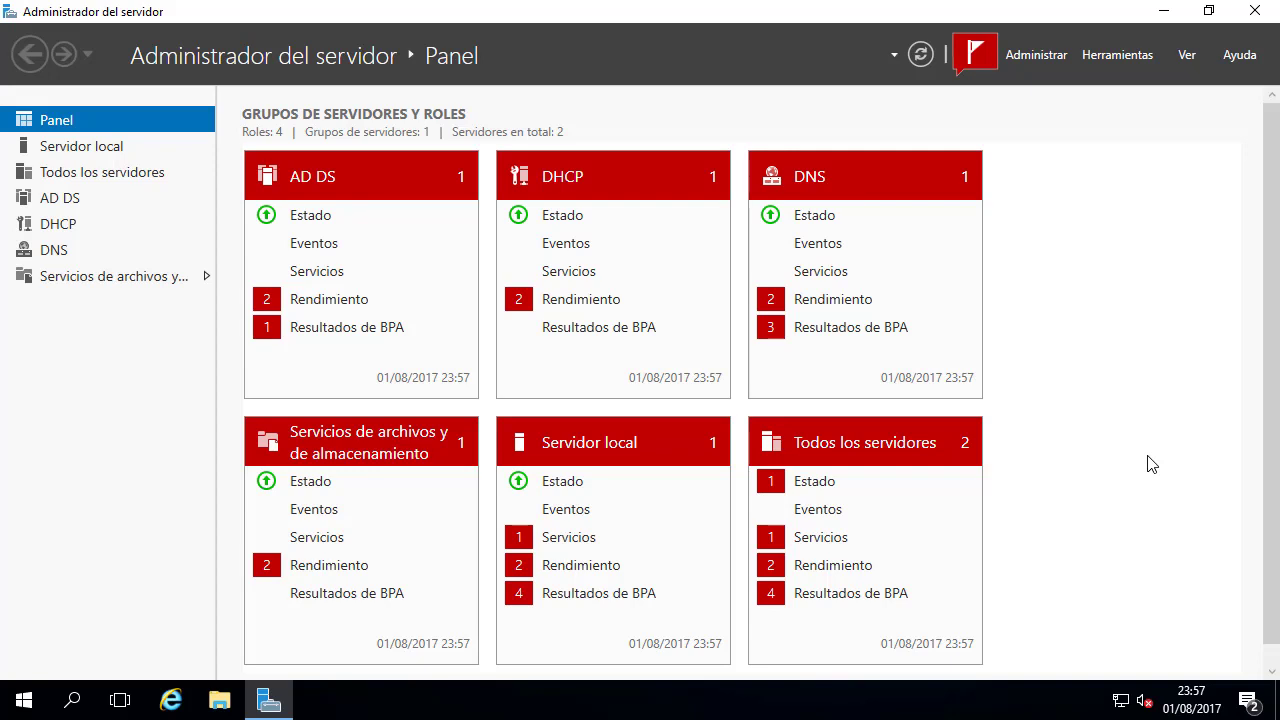
Step: Complete the pending DHCP post-installation configuration, authorizing the server with the preselected domain administrator credentials, and close the wizard
left_click(976, 58)
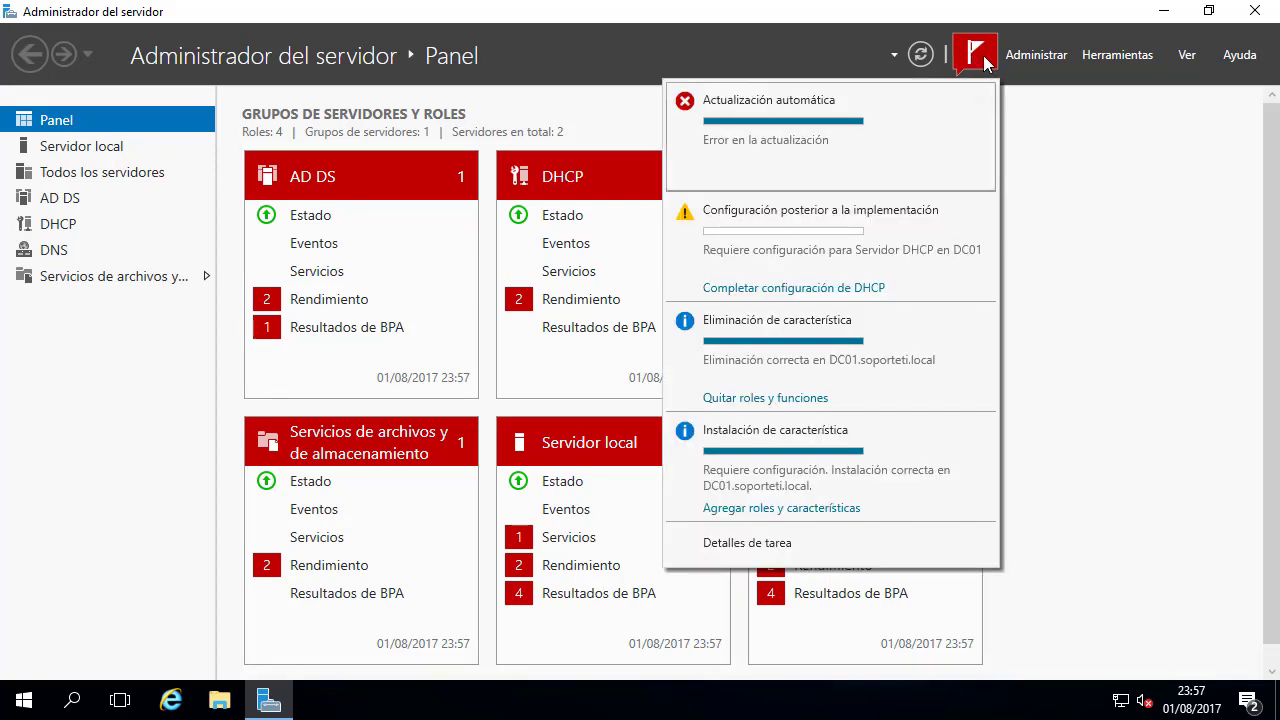
left_click(798, 288)
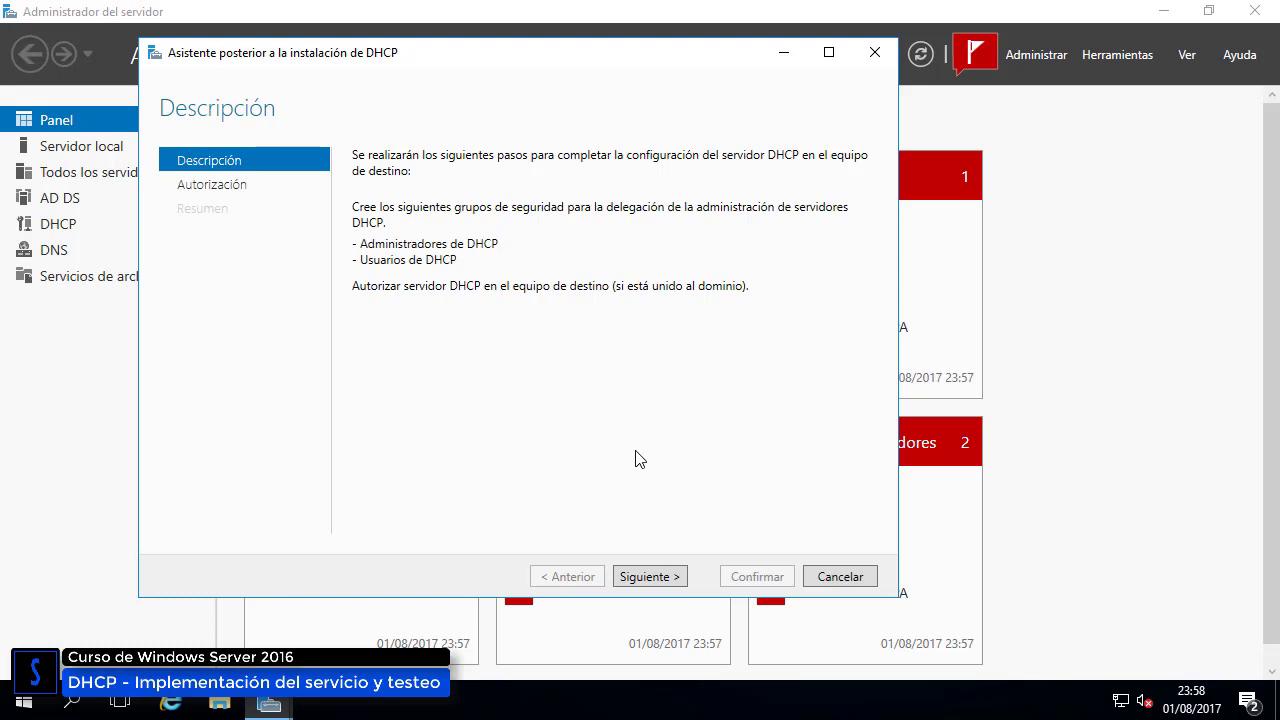
left_click(638, 578)
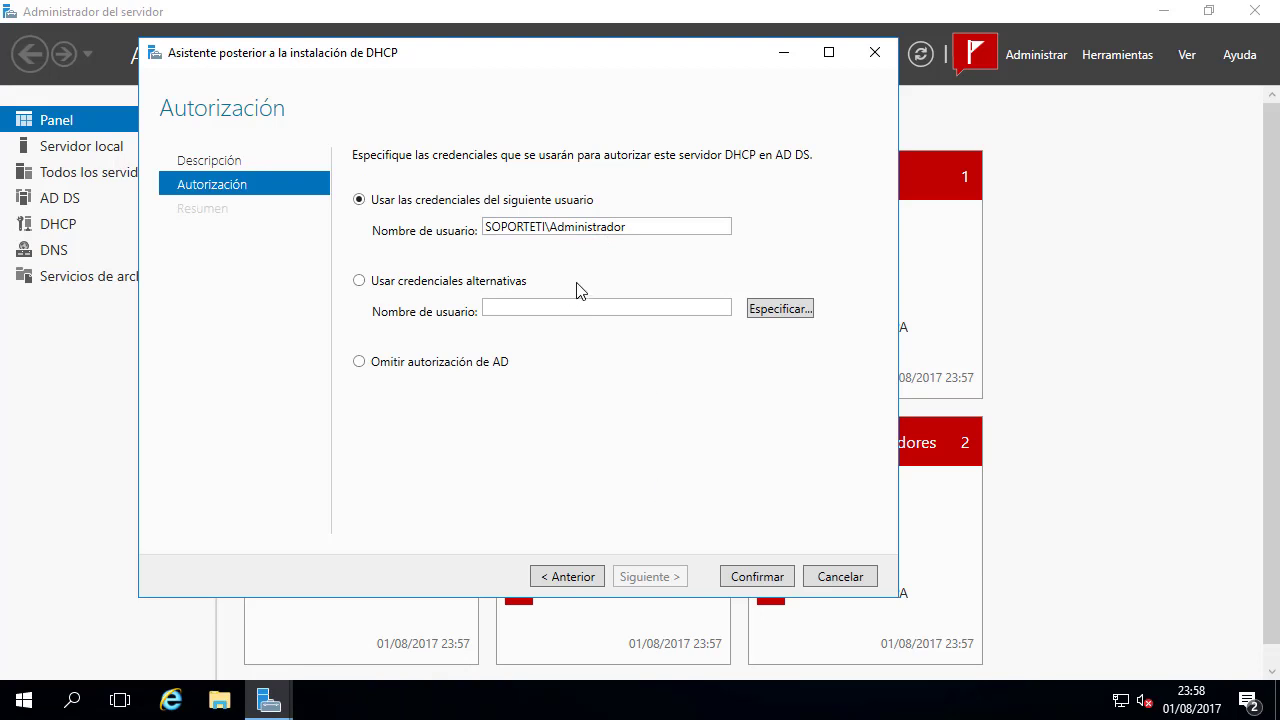
left_click(757, 577)
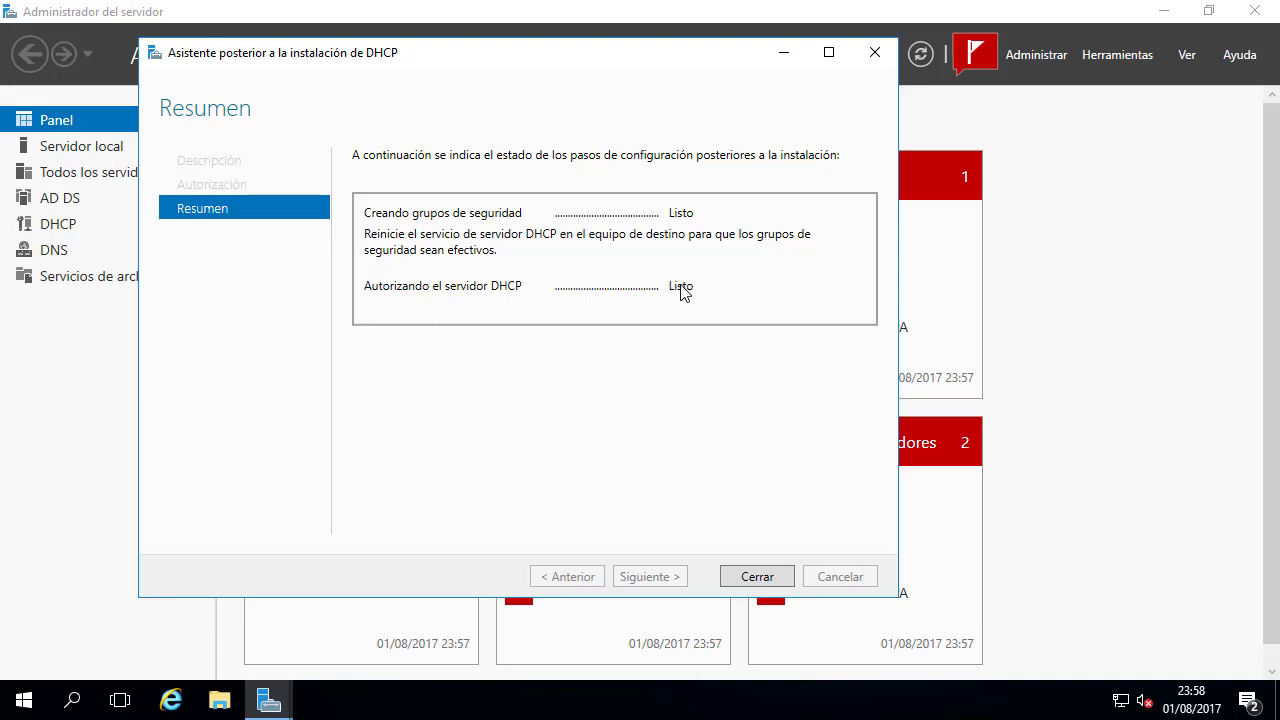
left_click(755, 576)
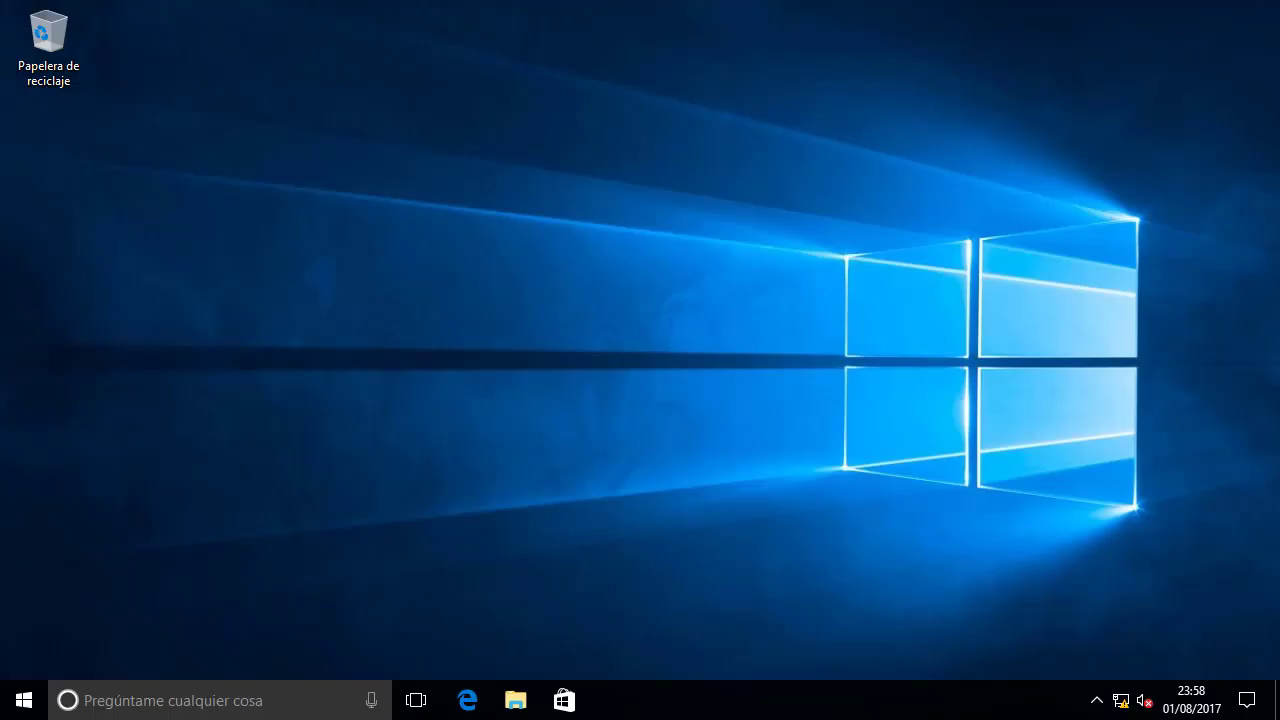
Step: On the Windows client, open a command prompt and request a new IP address with ipconfig /renew
key("super+r")
type("cmd")
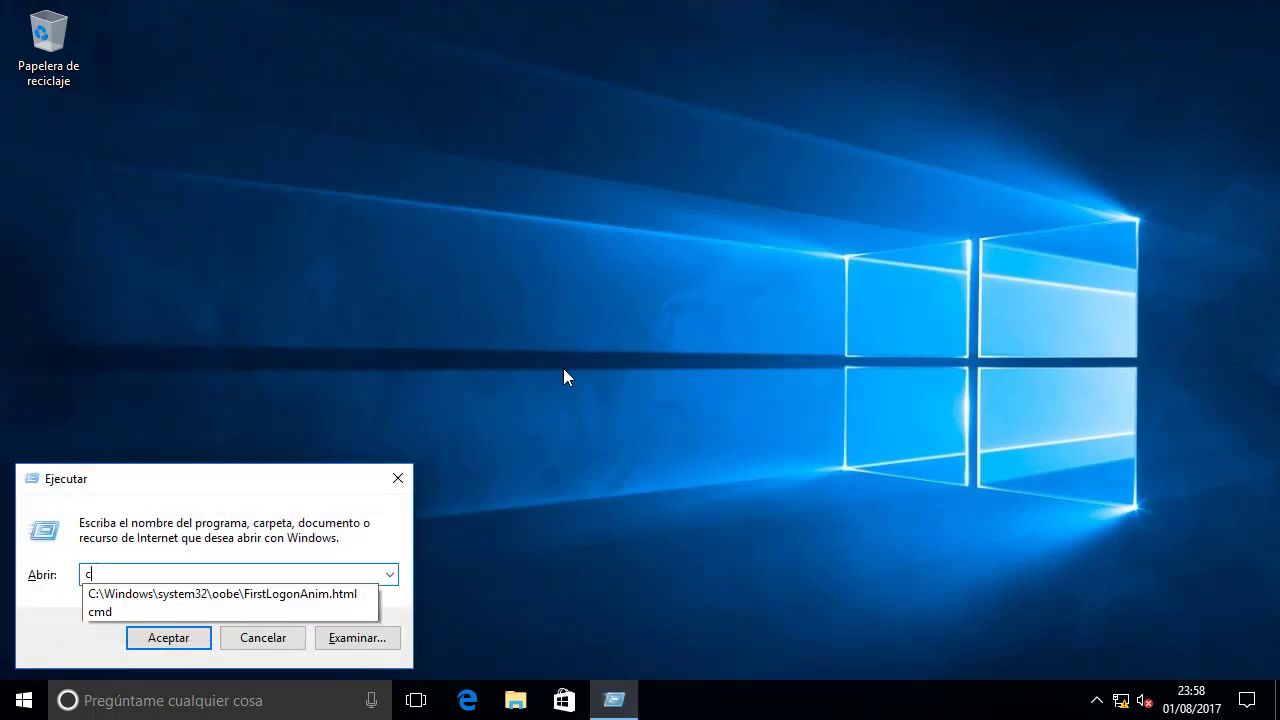
key("Return")
type("ipconfig /")
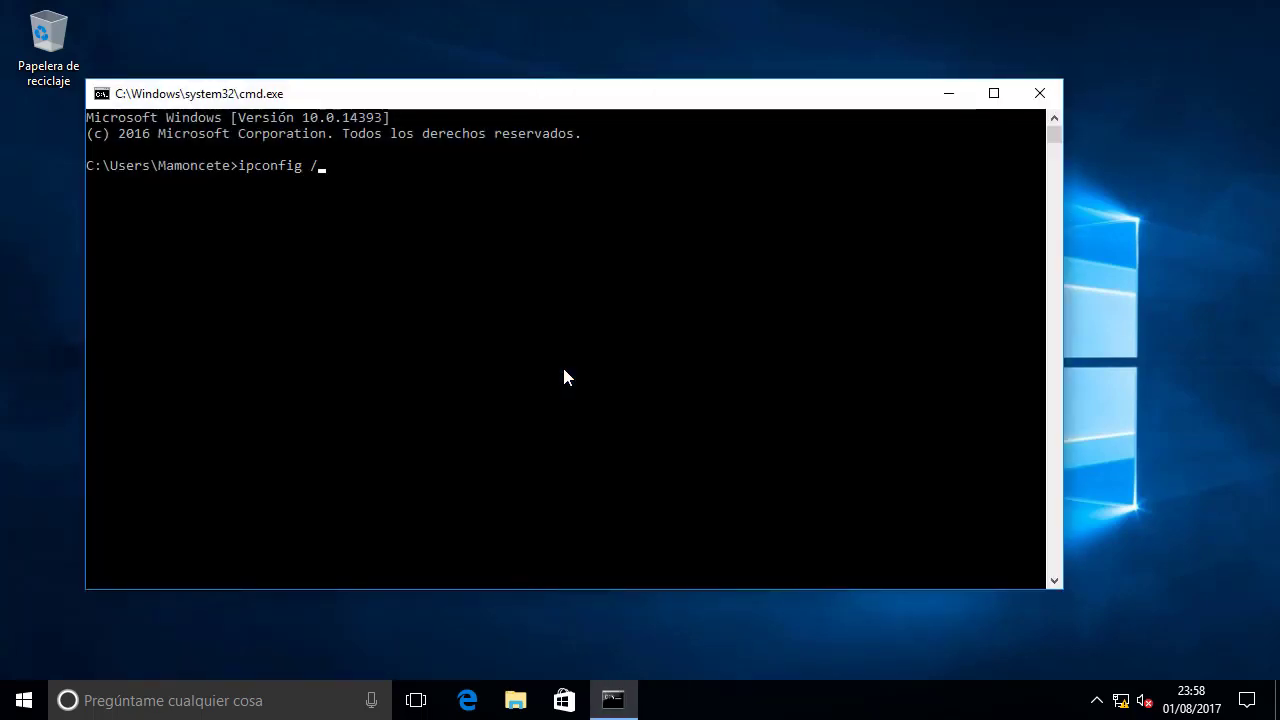
type("renew")
key("Return")
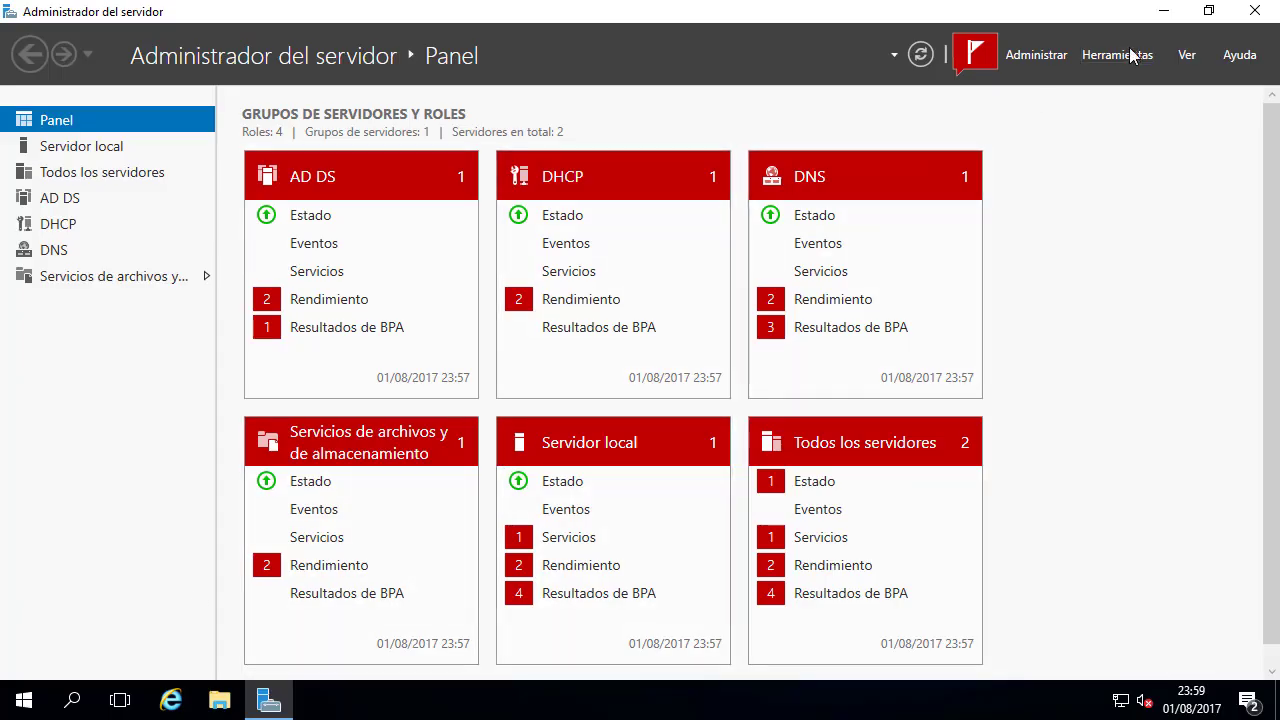
Step: Back on DC01, open the DHCP console maximized, expand dc01.soporteti.local, widen the tree and open its IPv4 node
left_click(1125, 56)
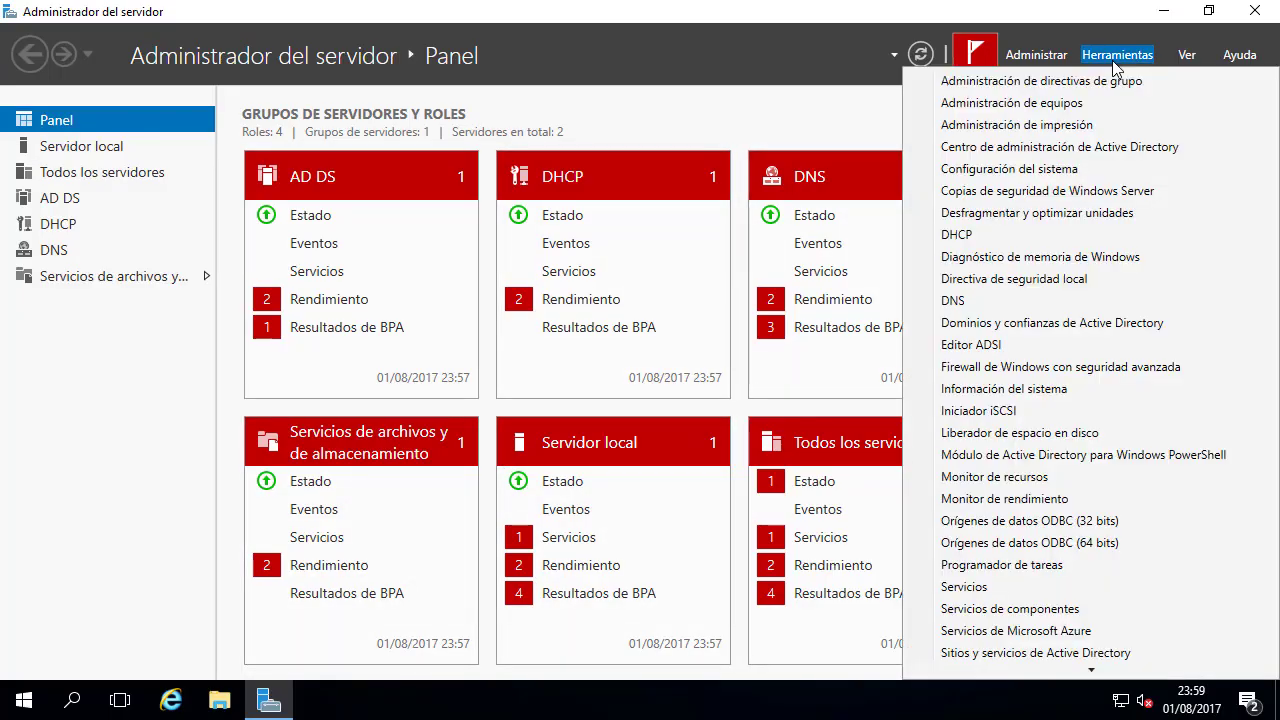
left_click(982, 238)
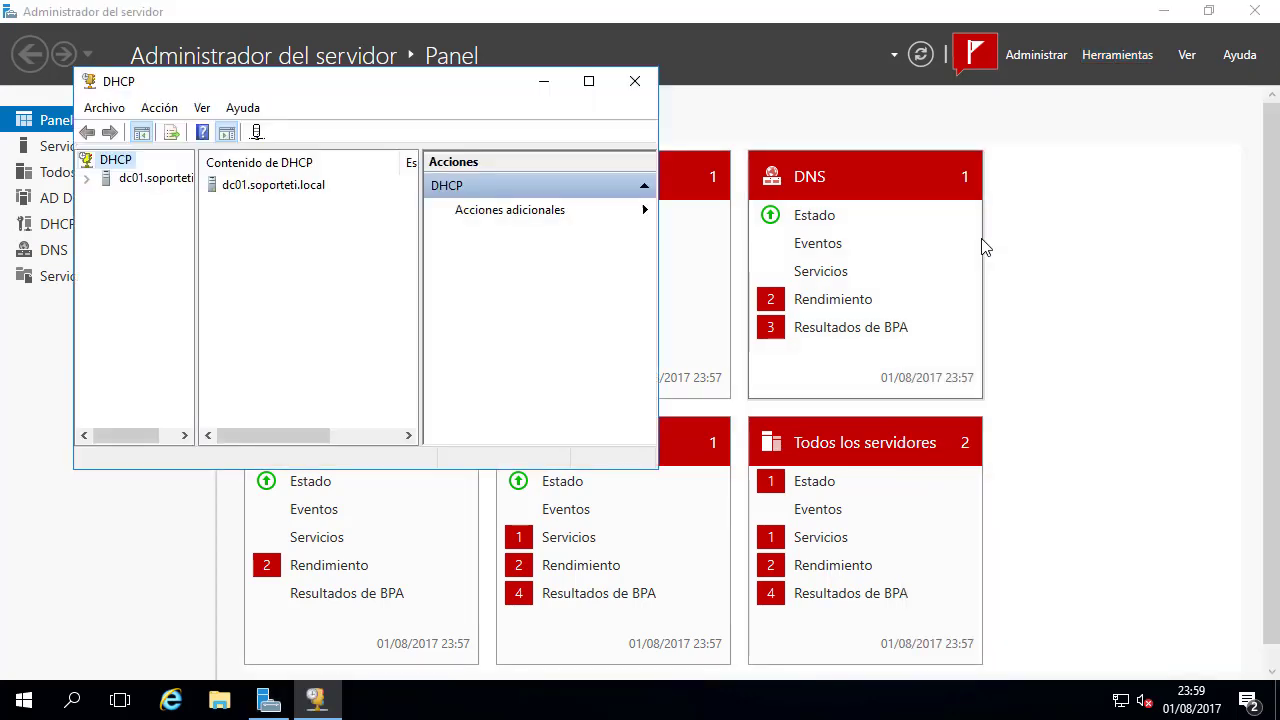
left_click(582, 85)
left_click(80, 104)
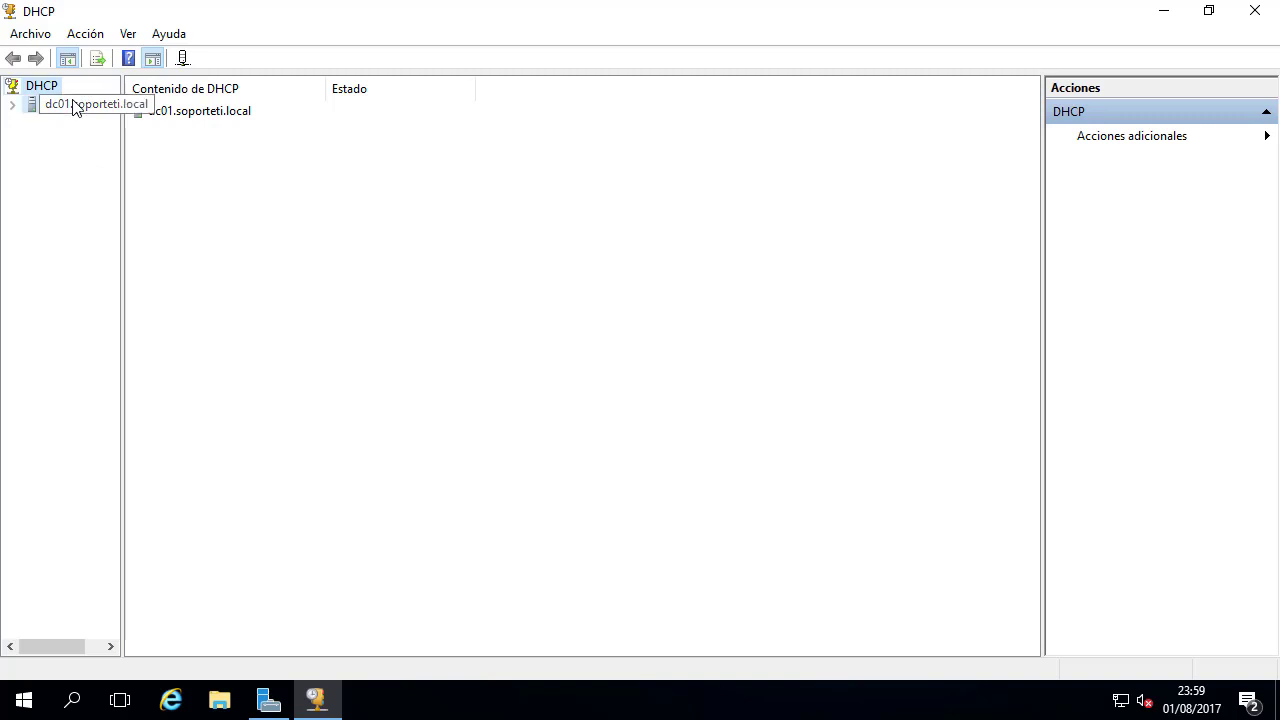
left_click_drag(122, 179, 197, 186)
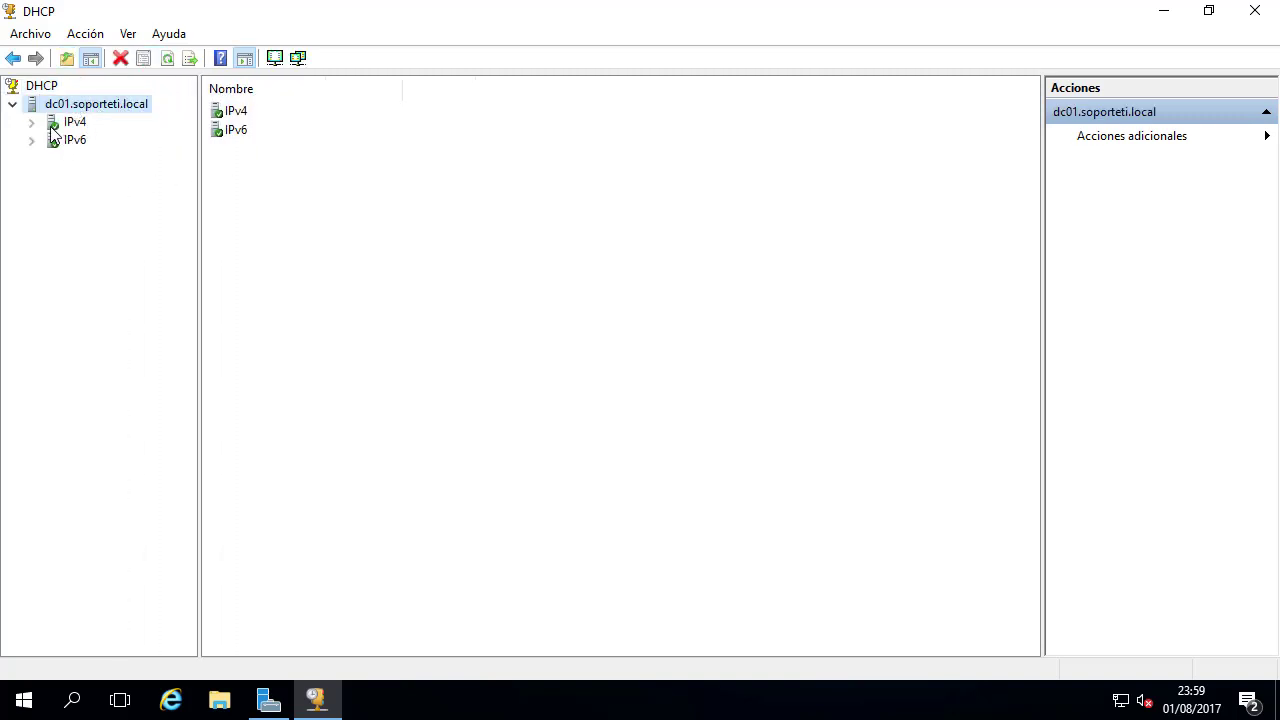
left_click(32, 122)
left_click(75, 122)
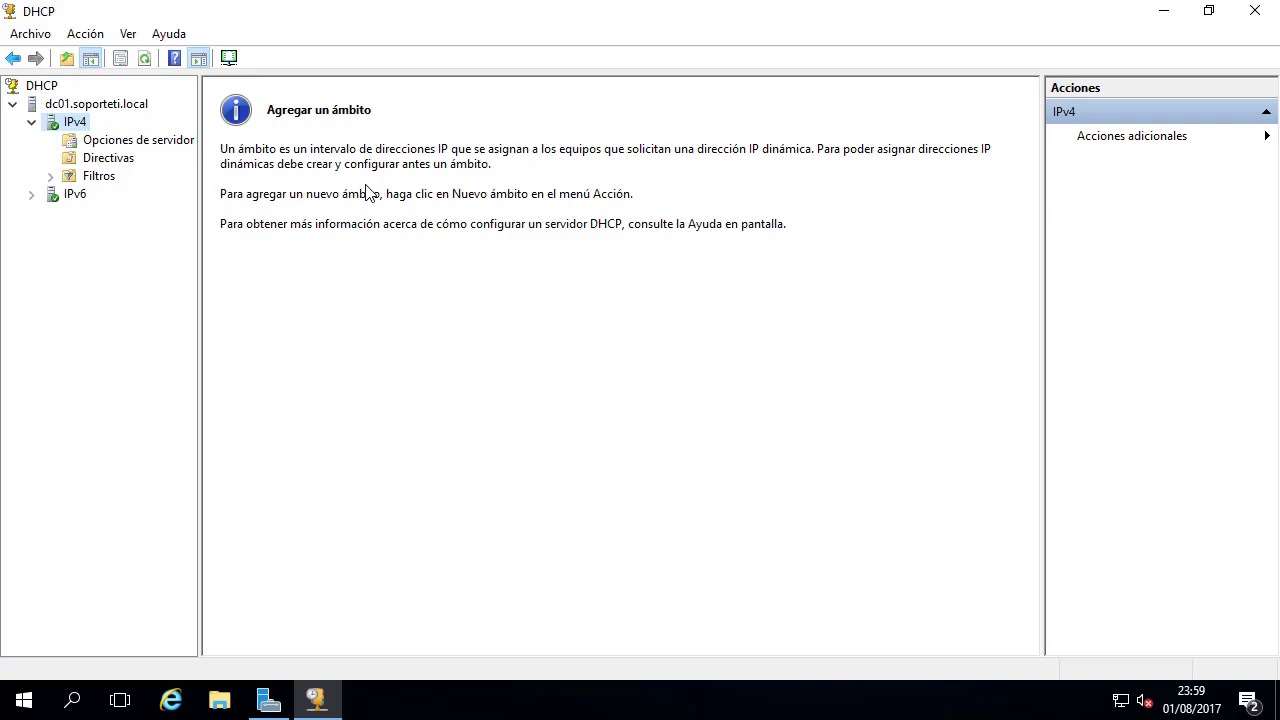
Step: Start a new IPv4 scope named "Ámbito local" with the description "Ámbito de distribución de IPs para la red local dc01"
right_click(72, 130)
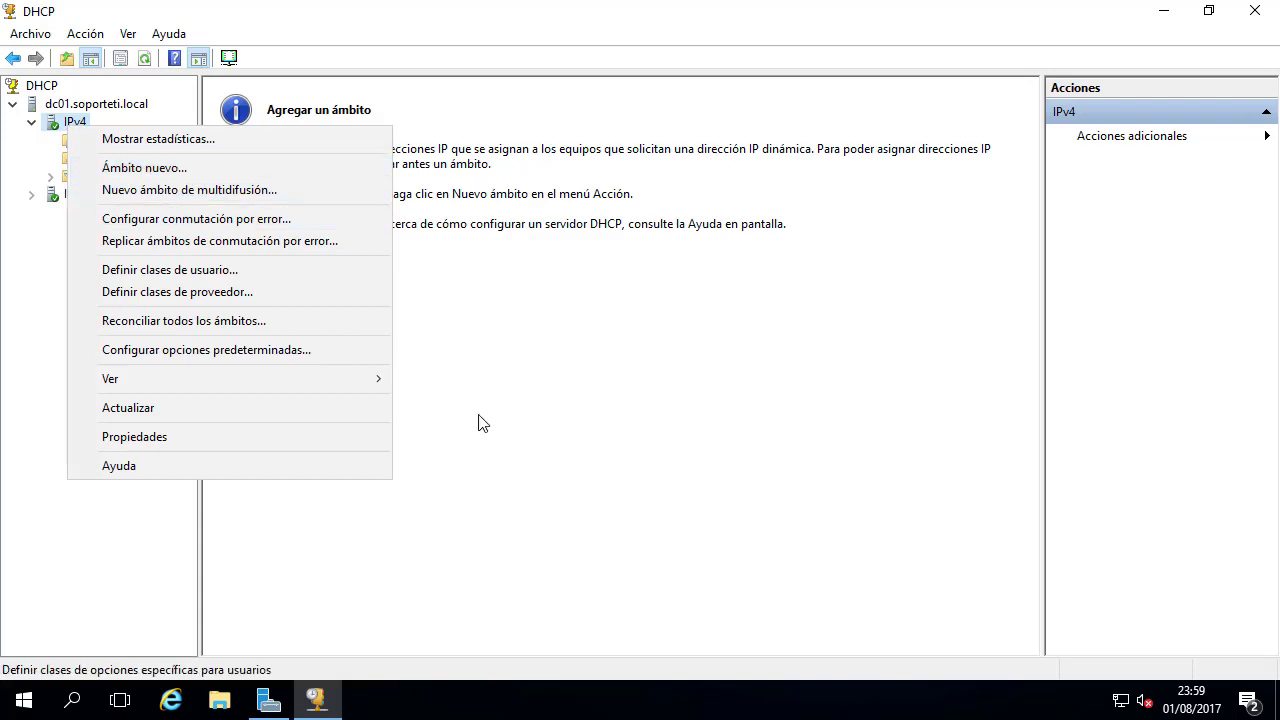
left_click(540, 420)
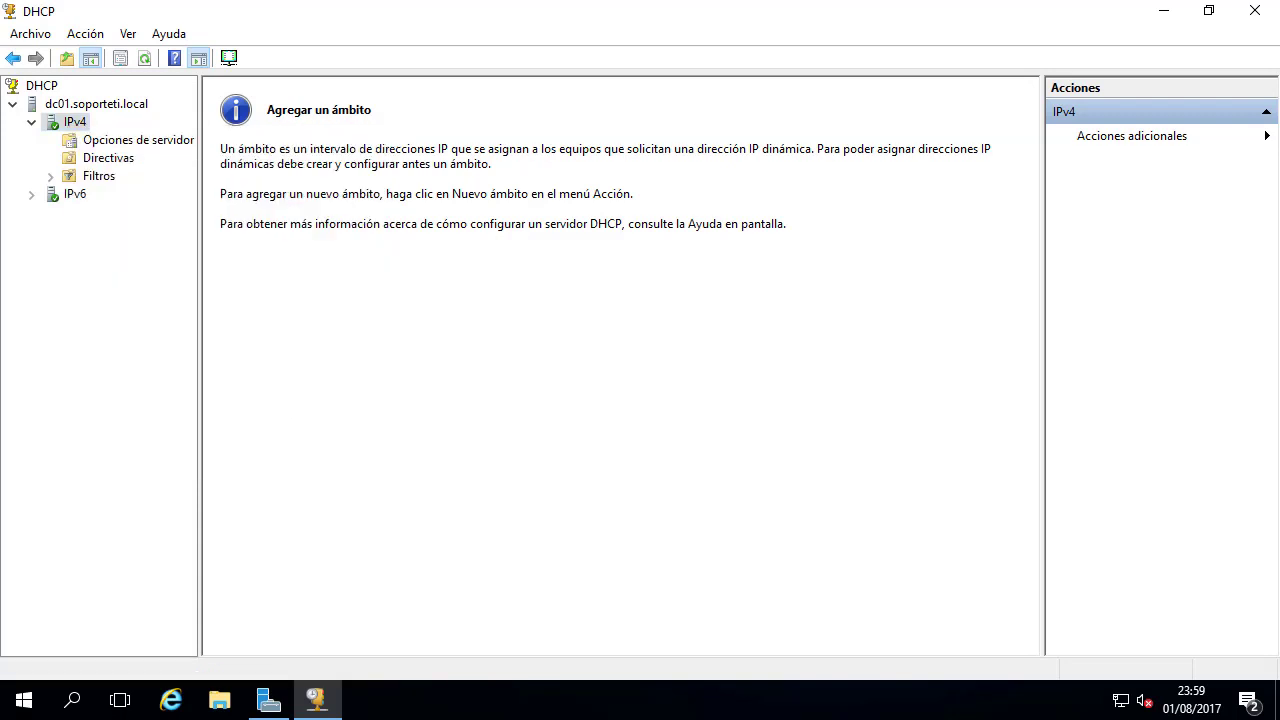
right_click(62, 124)
left_click(139, 166)
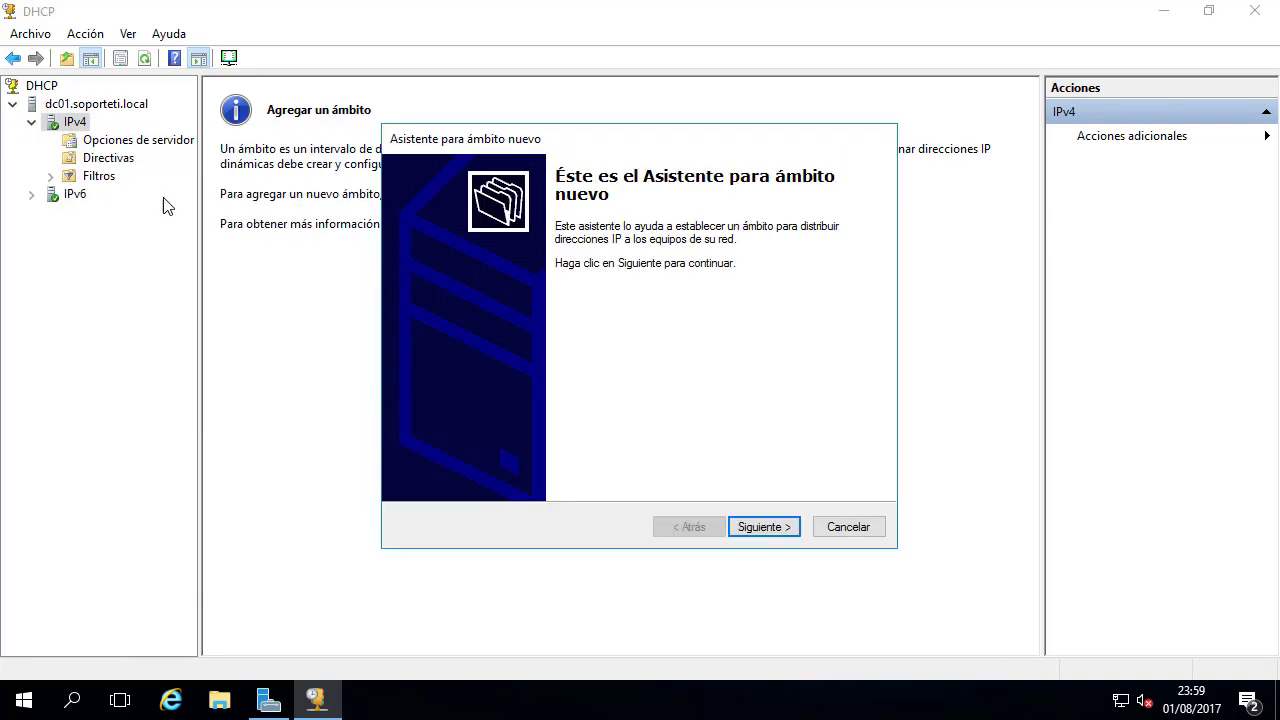
left_click(764, 529)
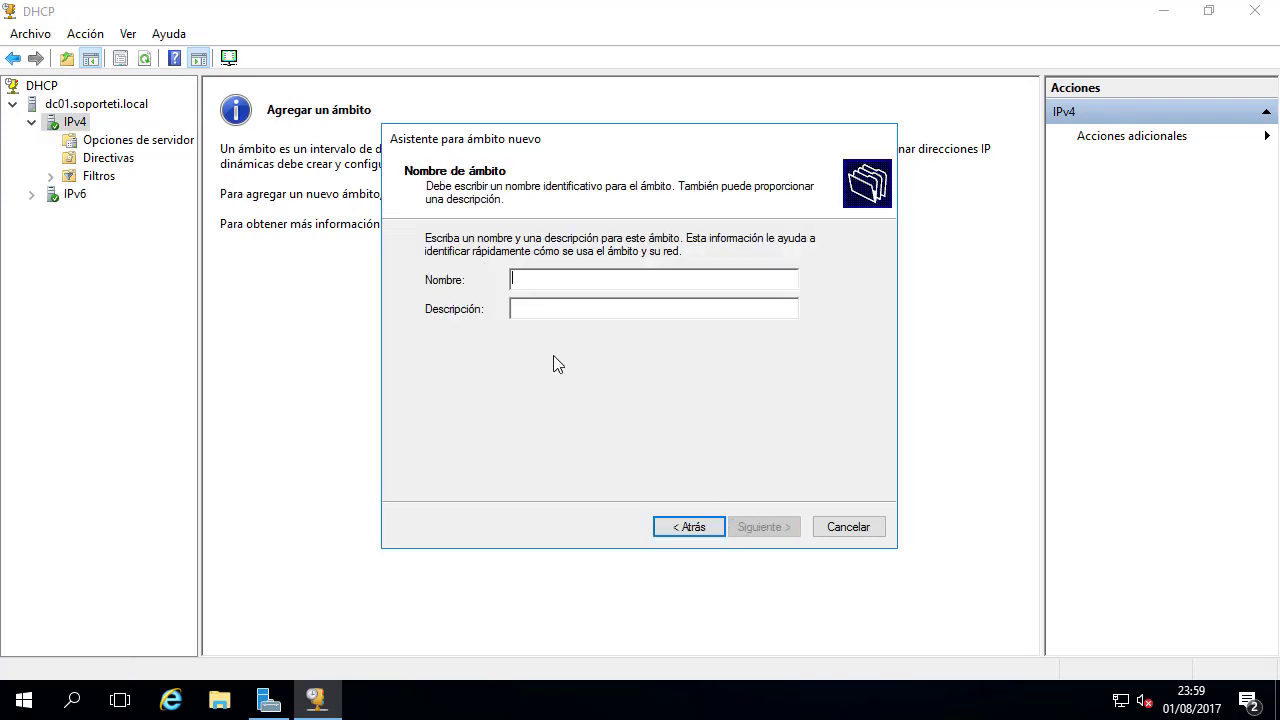
type("Ámbito local")
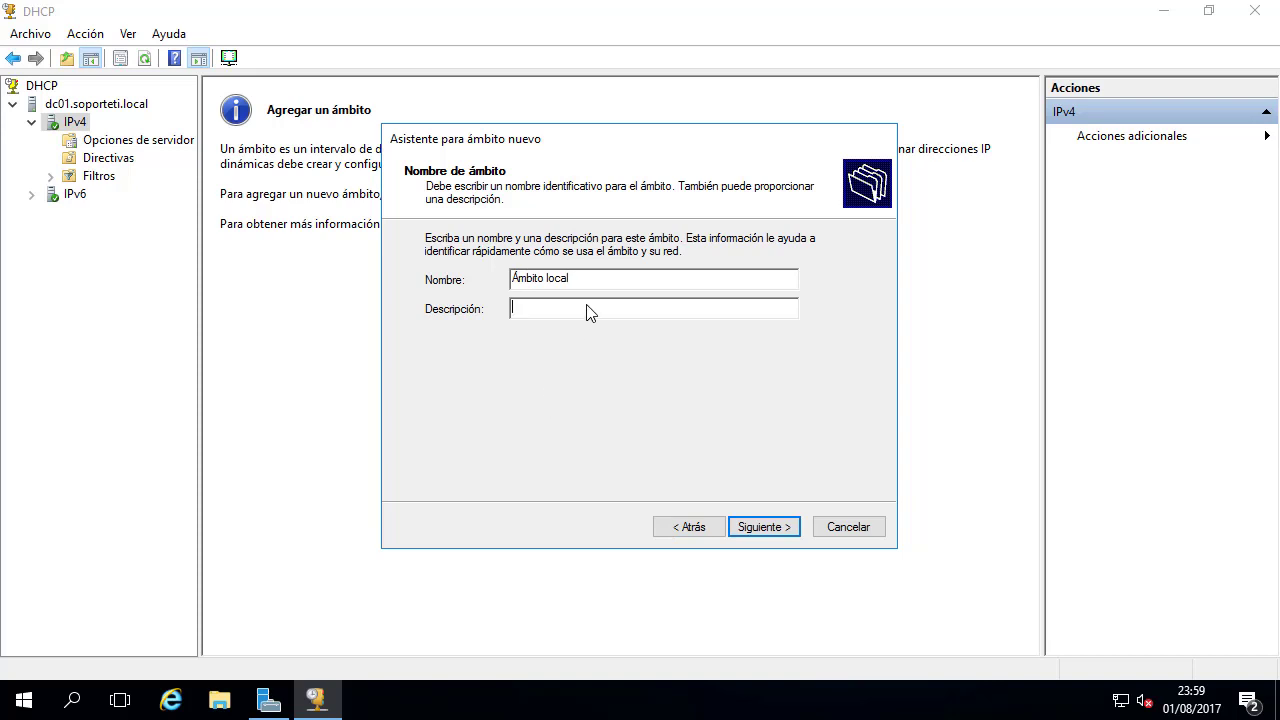
type("Ámbito de distribución de IPs para la red ")
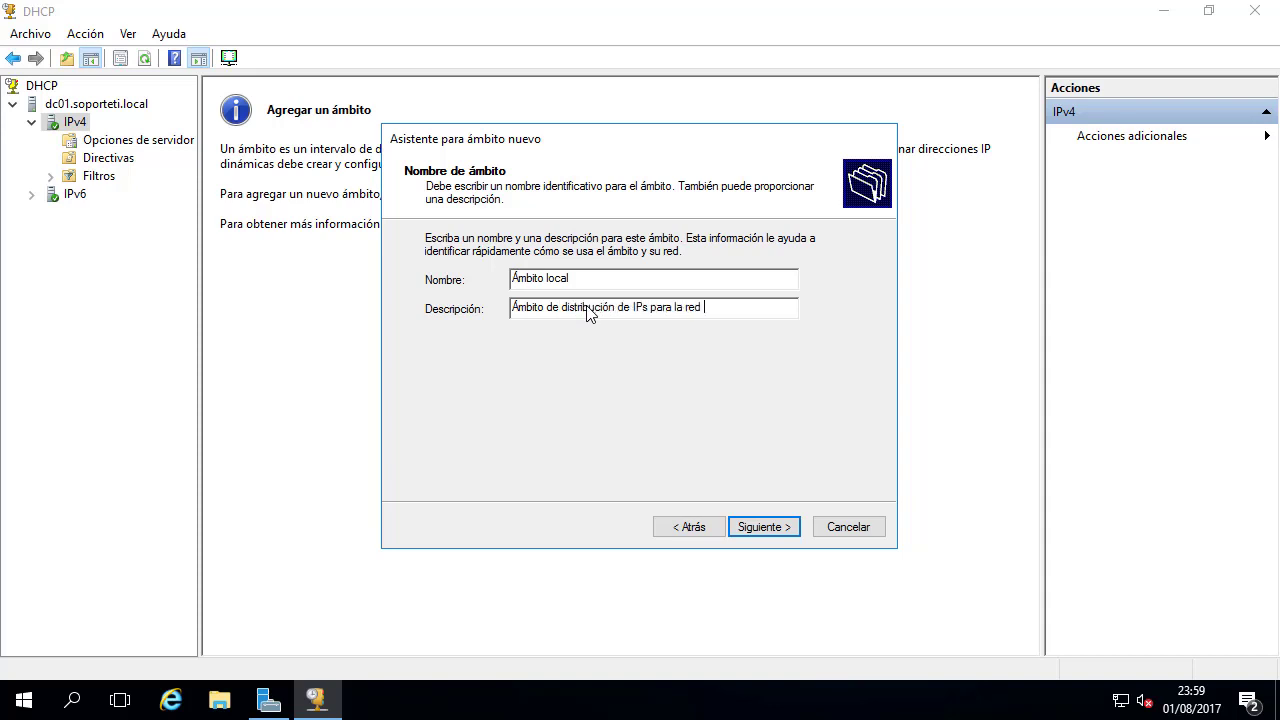
type("local dc01")
left_click(767, 524)
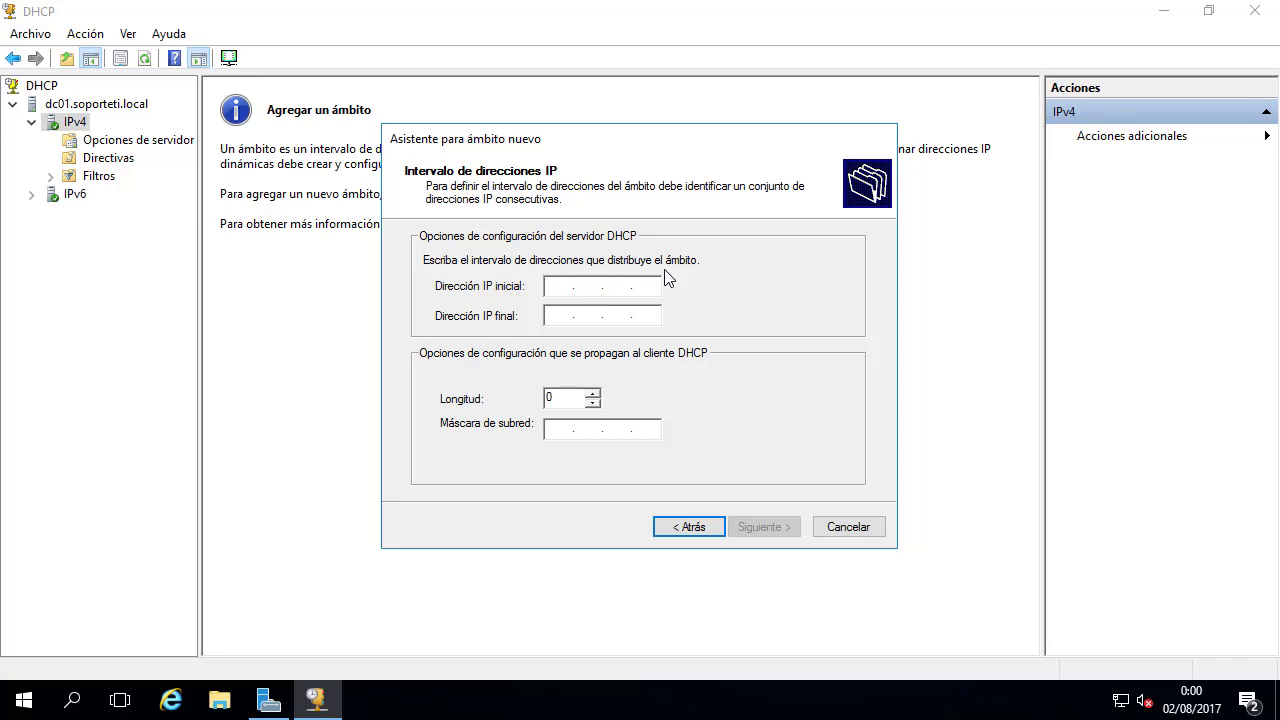
Step: Open the network connections with ncpa.cpl, review the LAN adapter's connection details, and close the network windows
key("super+r")
type("ncpa")
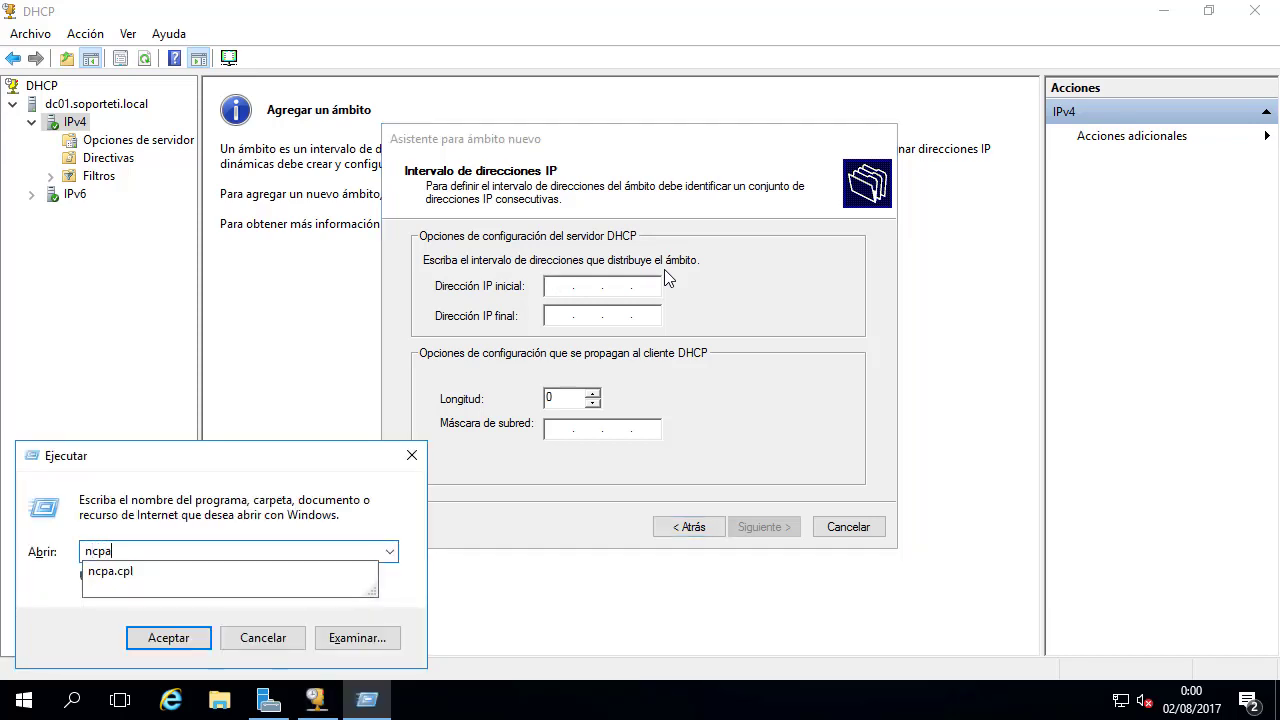
type(".cpl")
key("Return")
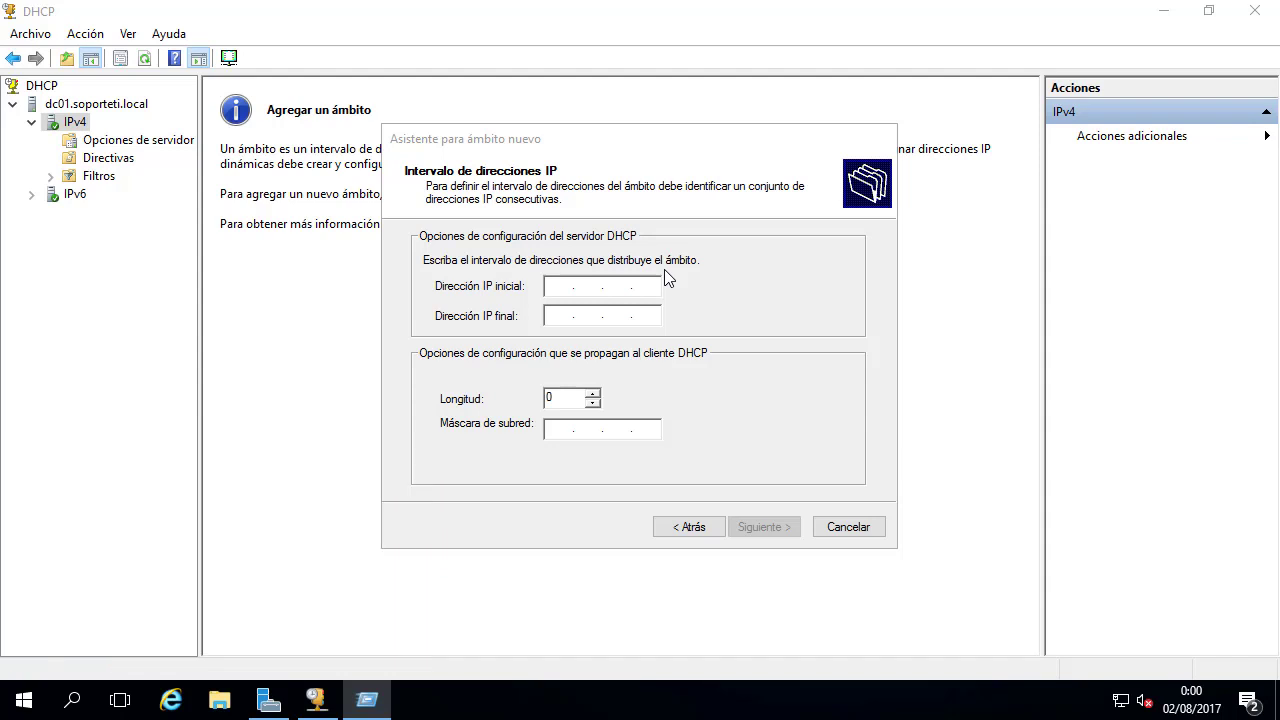
left_click(342, 167)
right_click(342, 167)
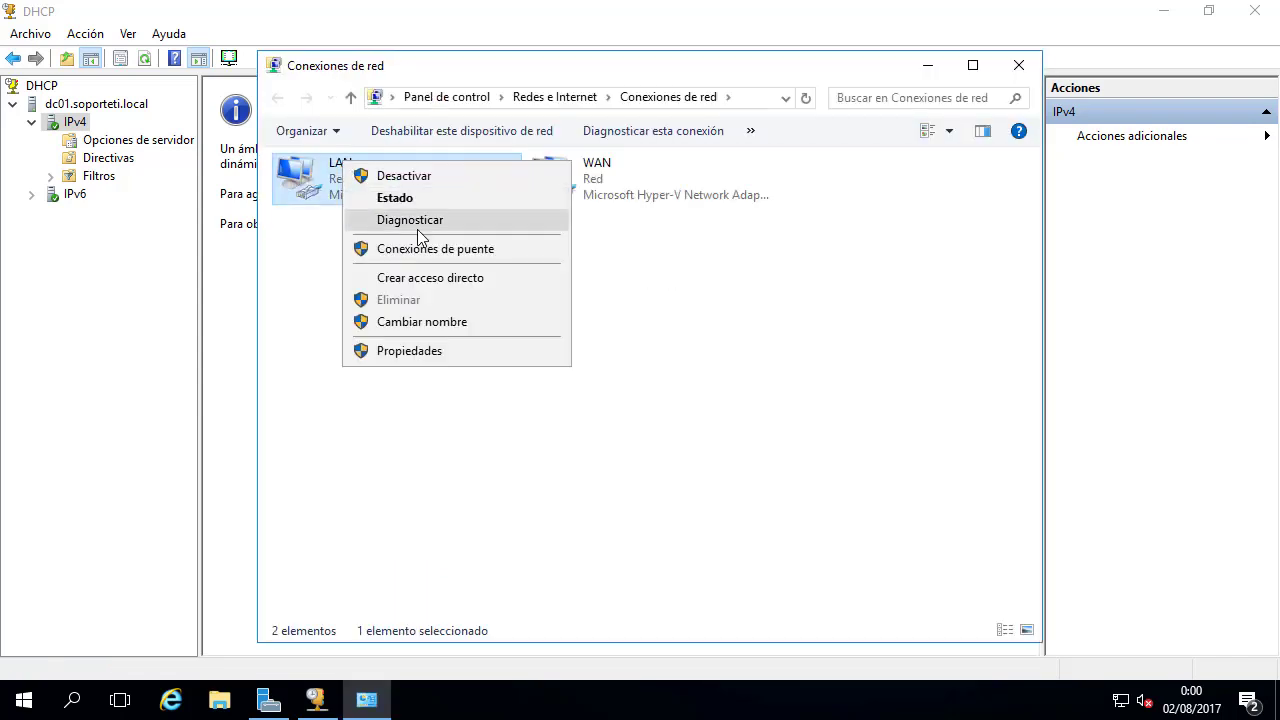
left_click(440, 197)
left_click(504, 340)
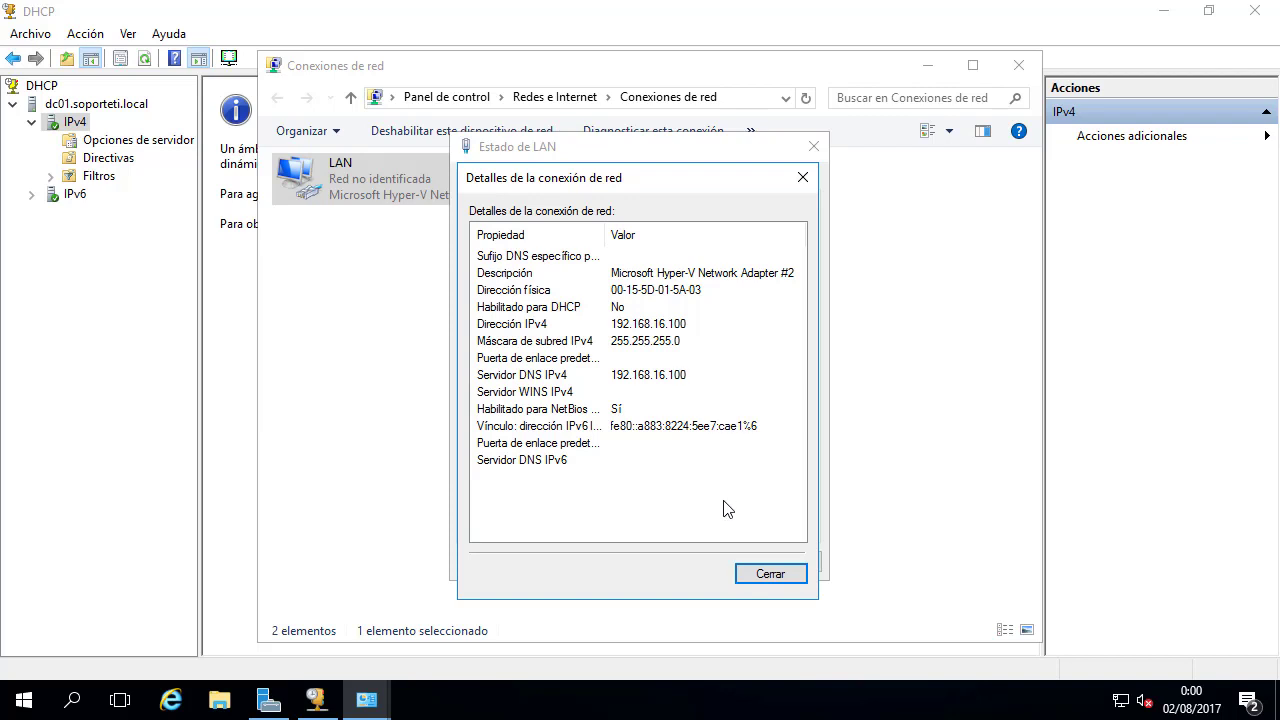
left_click(780, 577)
left_click(788, 570)
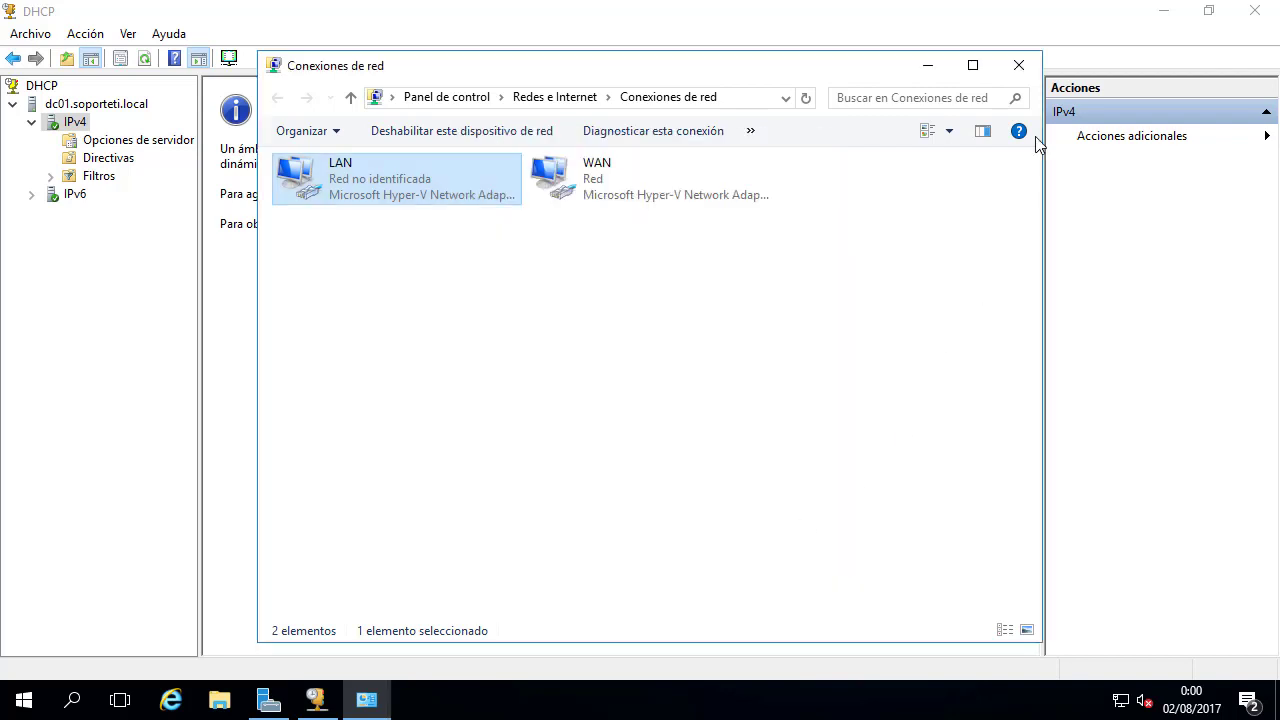
left_click(1018, 65)
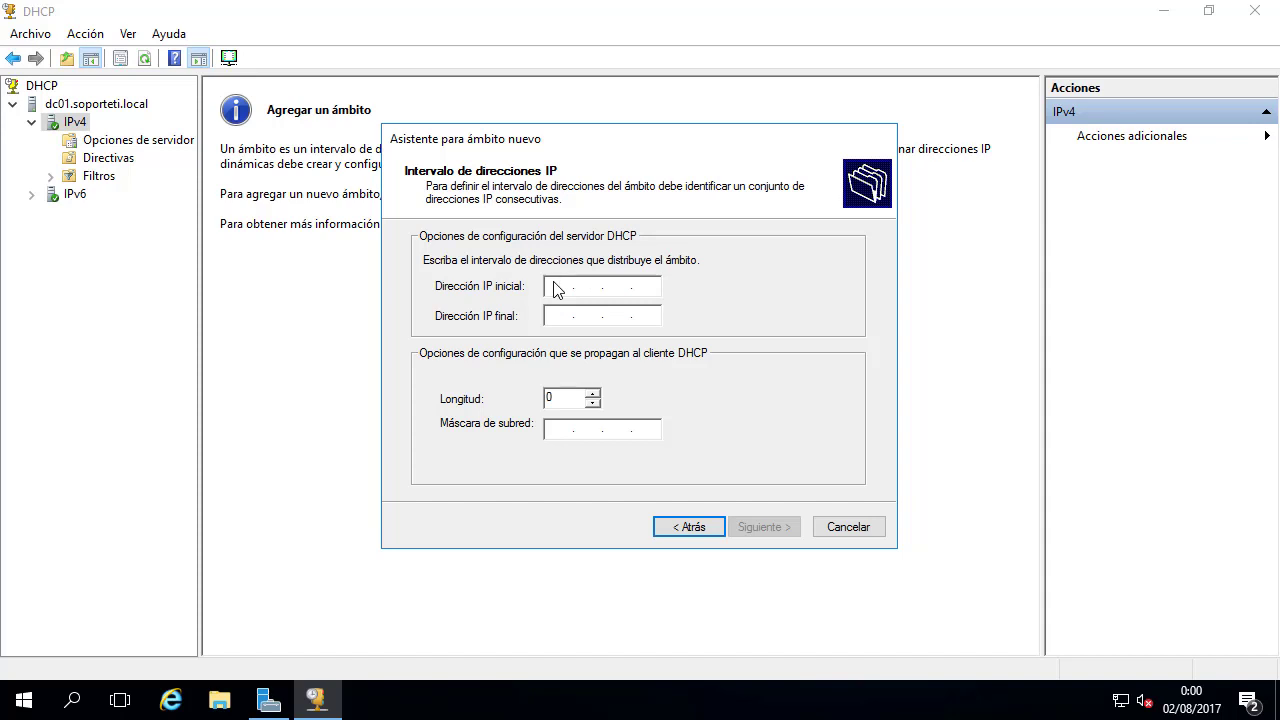
Step: Set the scope's address range from 192.168.16.1 to 192.168.16.30 and continue to the exclusions
type("192.168.16.1")
key("Tab")
type("192 . 168 . 16 . ")
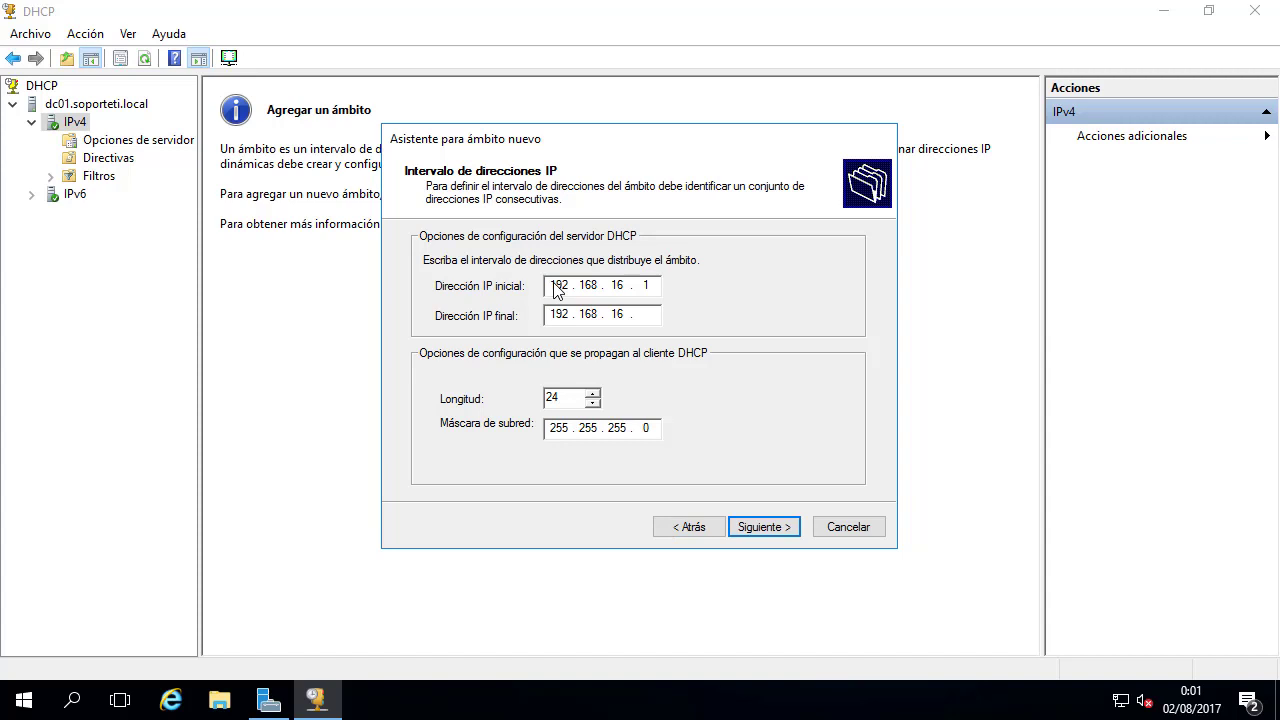
type("30")
left_click(745, 527)
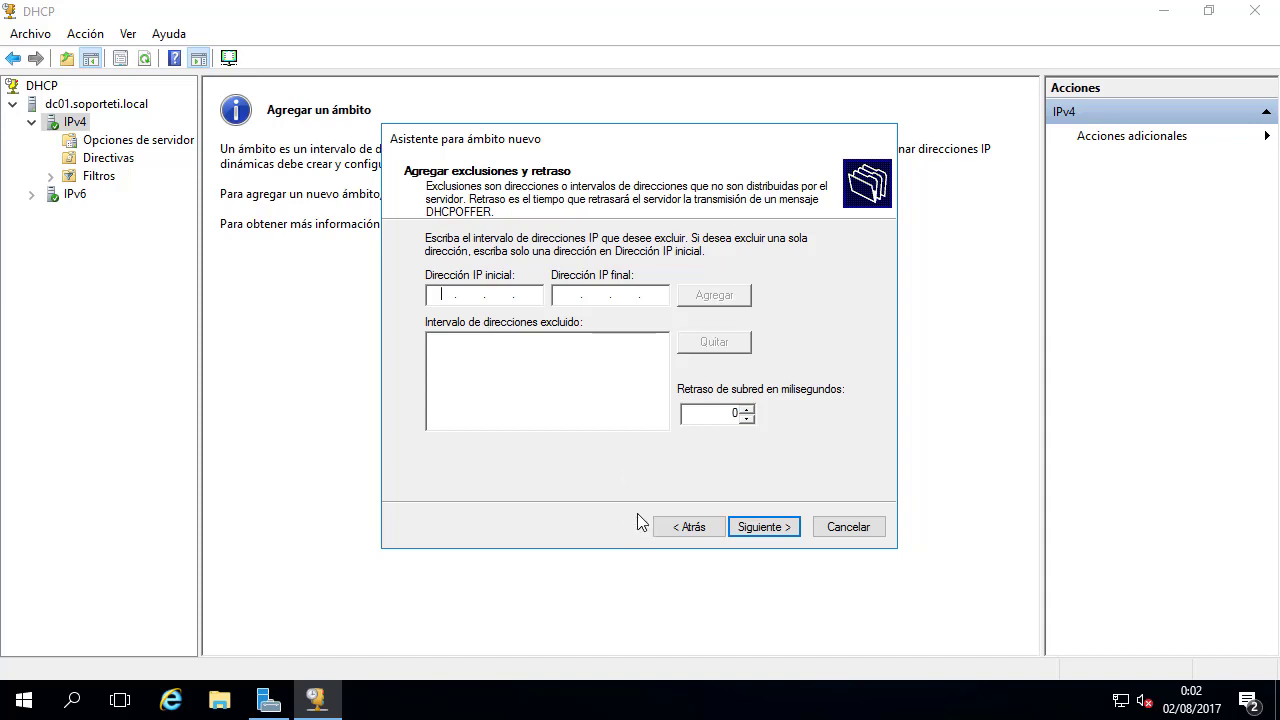
Step: Continue without exclusions, accept the lease duration, and choose to configure the scope's DHCP options now
left_click(740, 526)
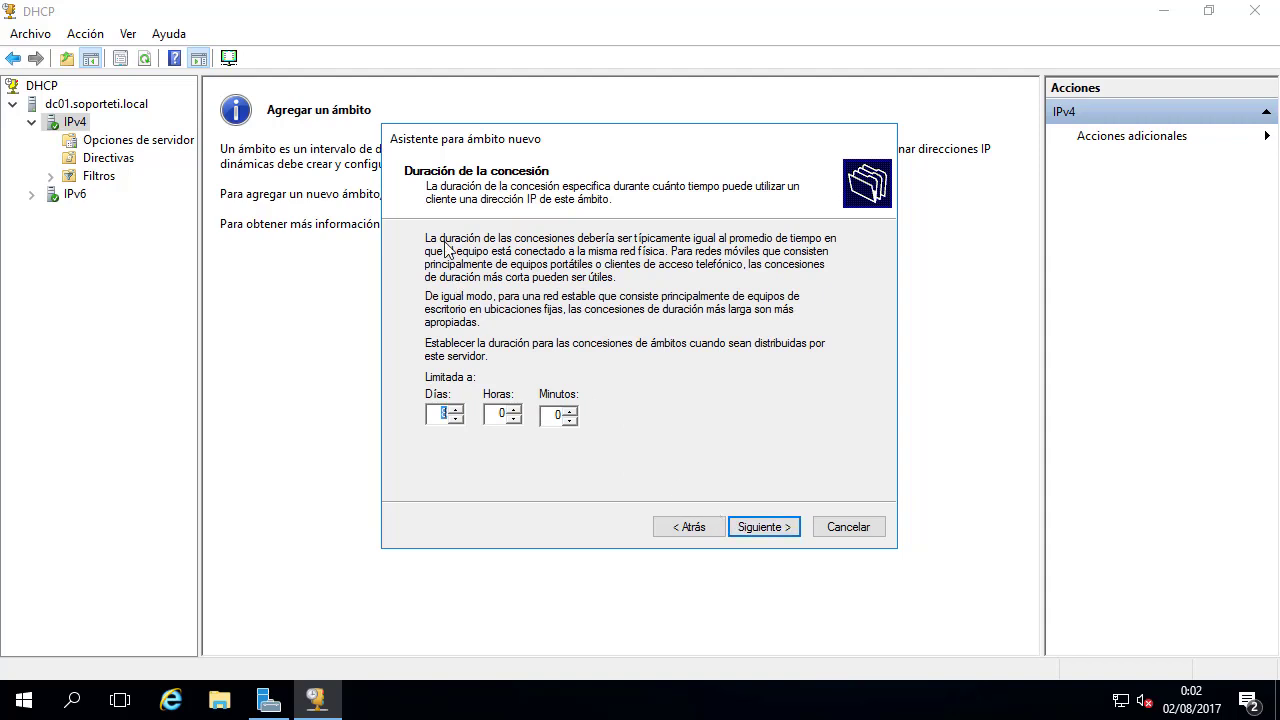
left_click(445, 418)
left_click(760, 527)
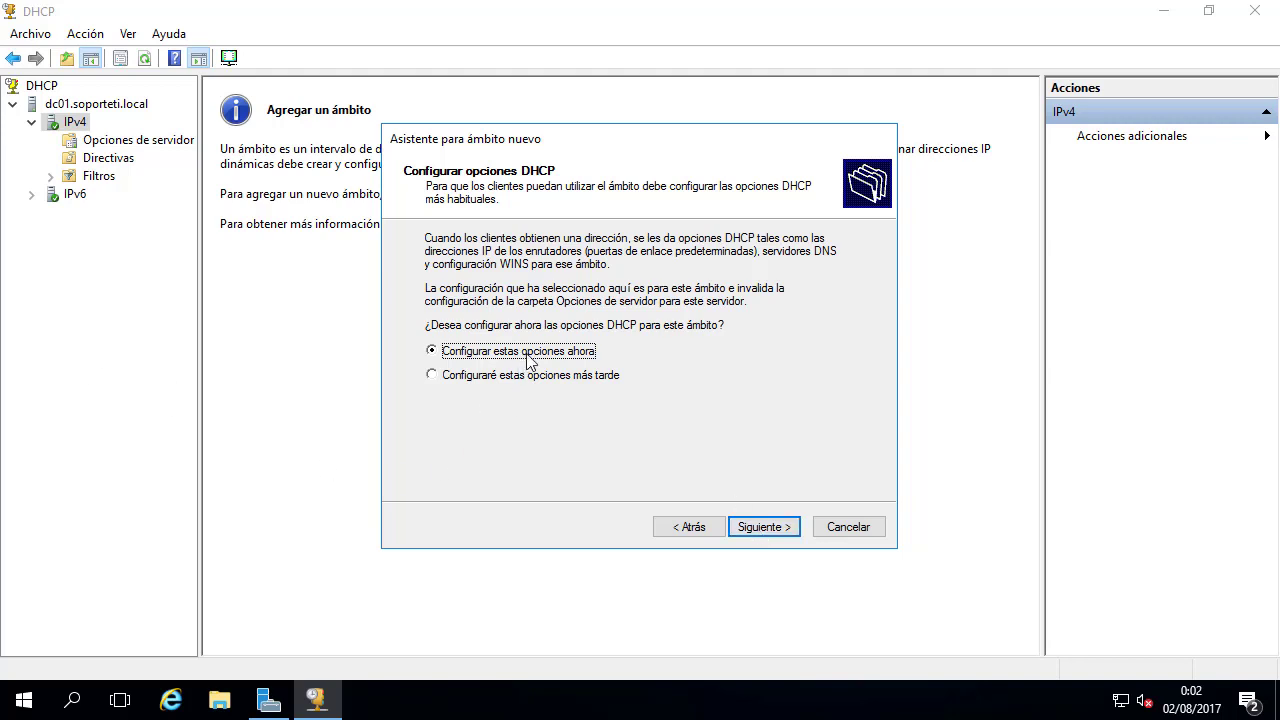
left_click(512, 379)
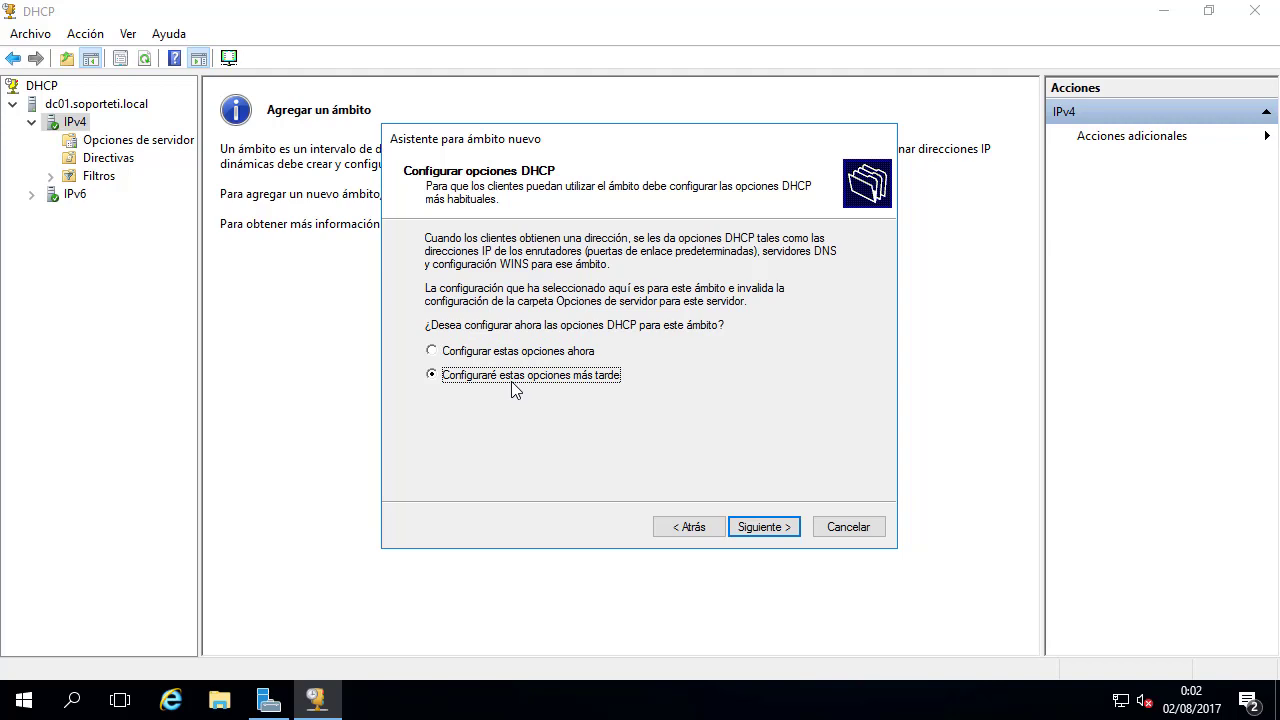
left_click(524, 354)
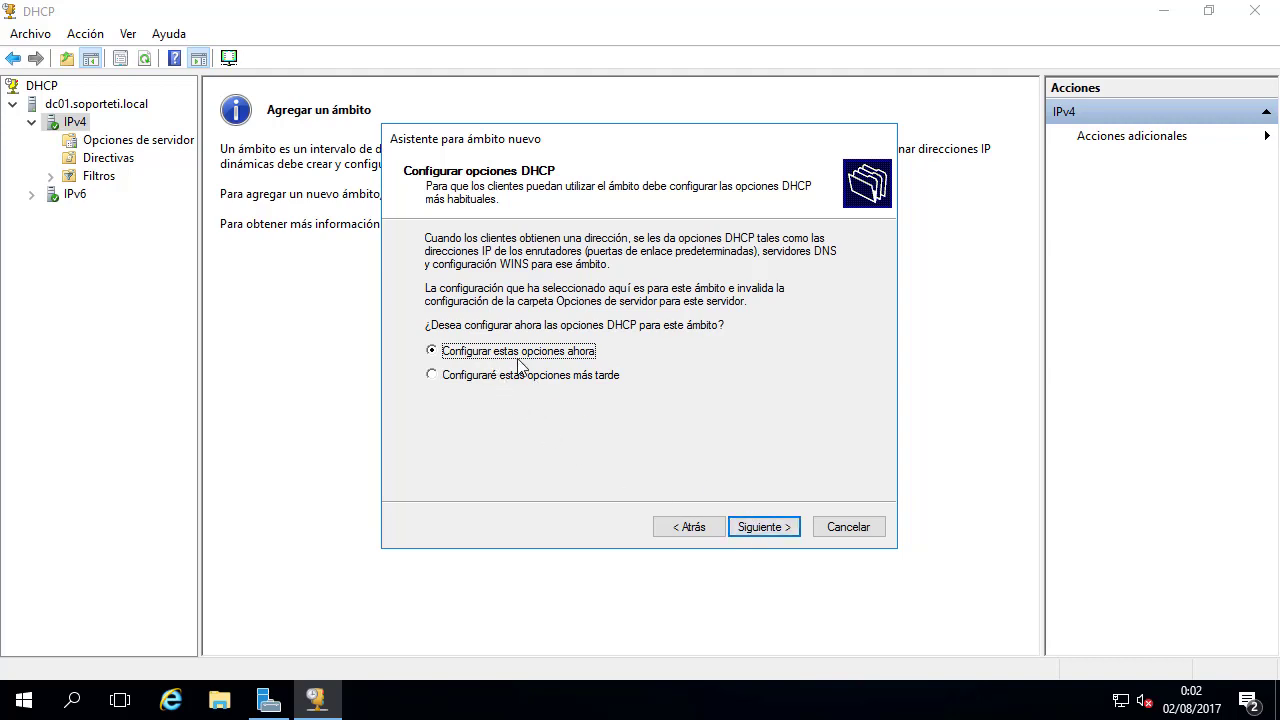
left_click(744, 529)
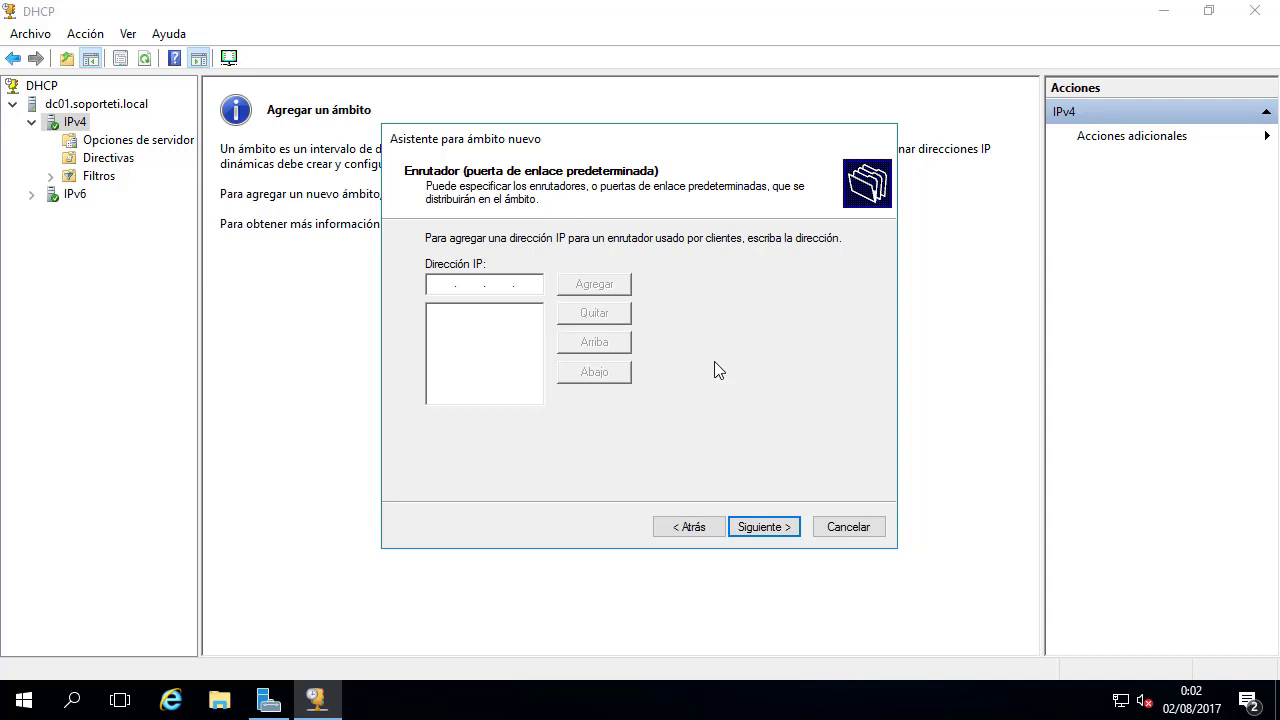
Step: Add 192.168.16.100 as the scope's default gateway, checking the LAN address in Server Manager's local server properties, and continue to the DNS settings
type("192 . 168 . 16 . 100")
left_click(258, 706)
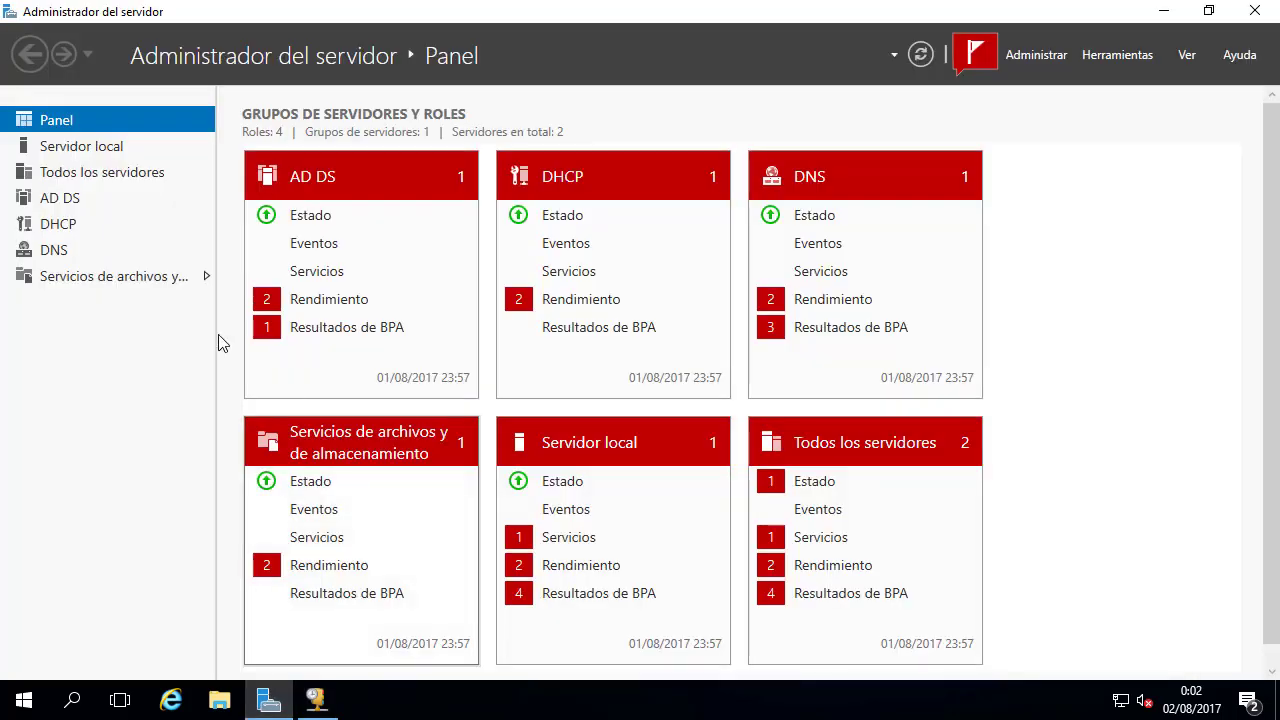
left_click(94, 152)
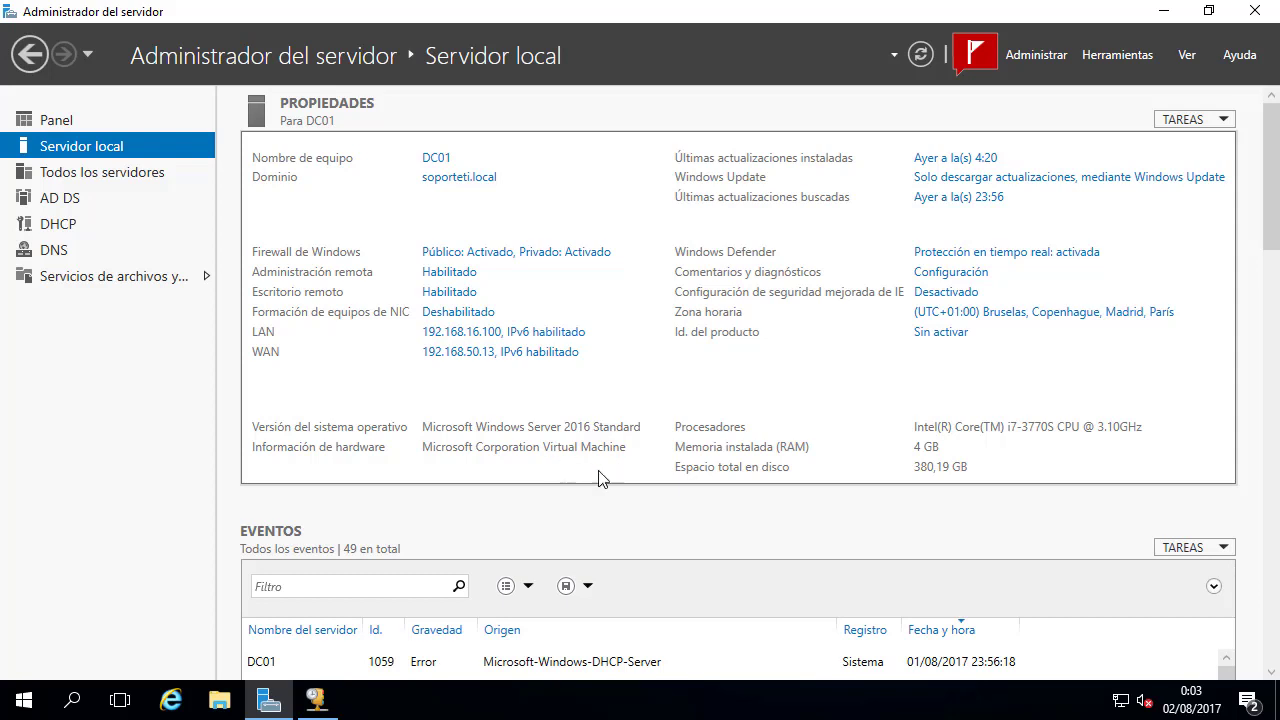
scroll(280, 403, "down", 1)
scroll(280, 403, "up", 1)
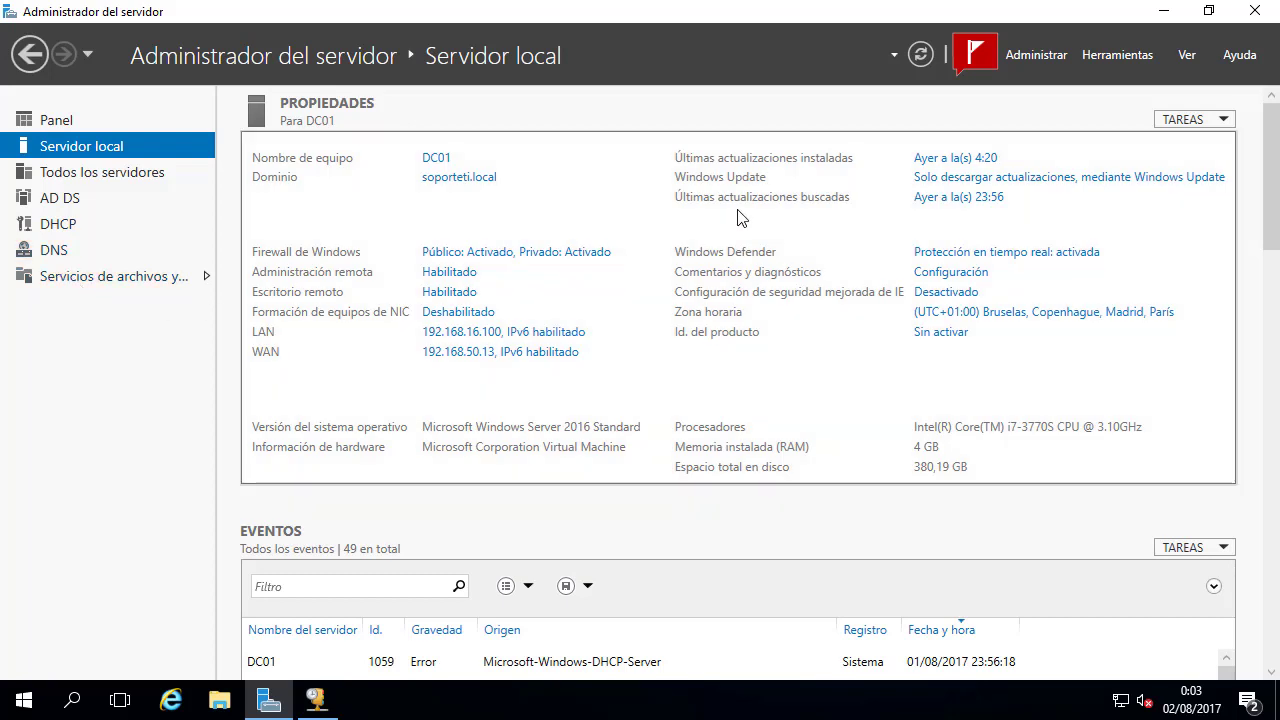
left_click(1165, 12)
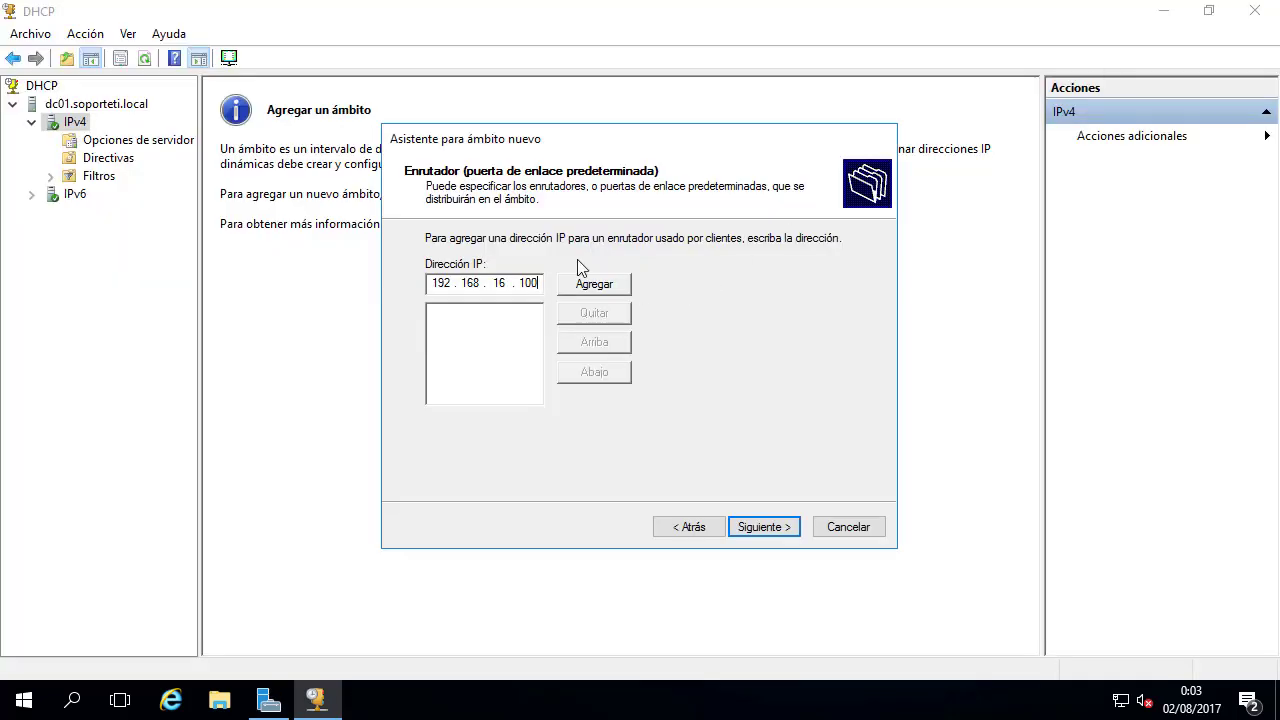
left_click(590, 285)
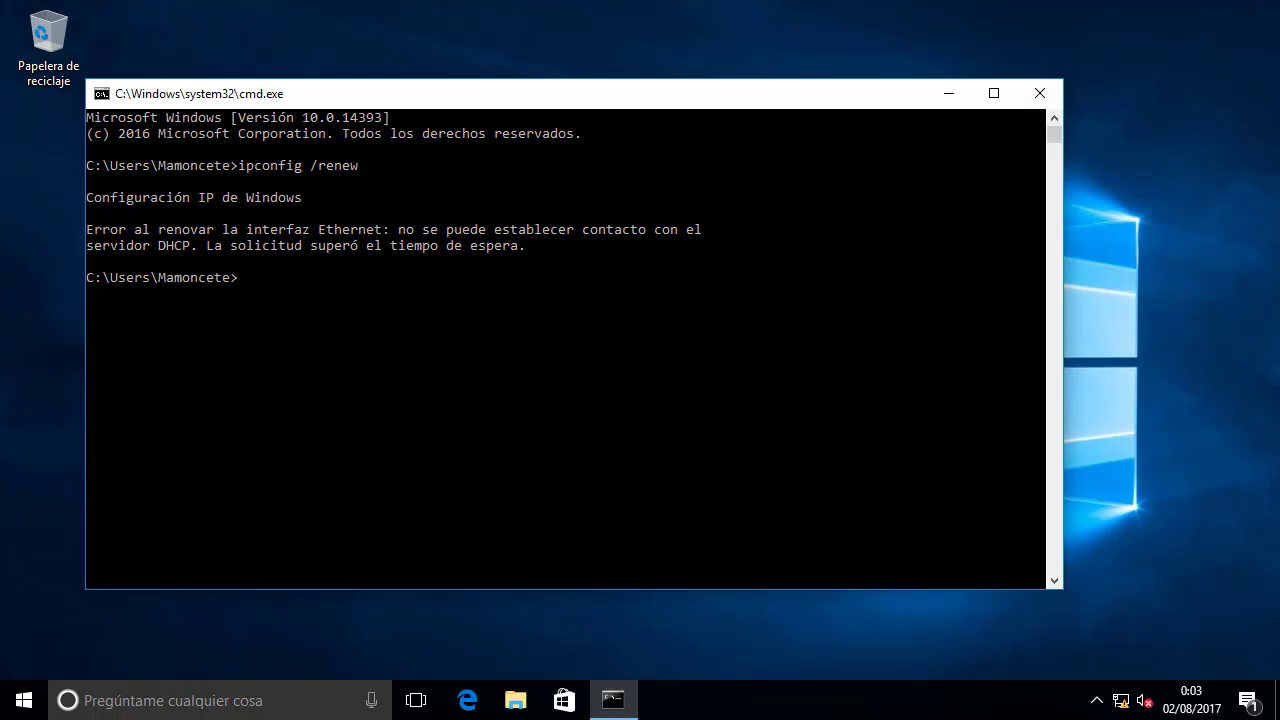
left_click(250, 522)
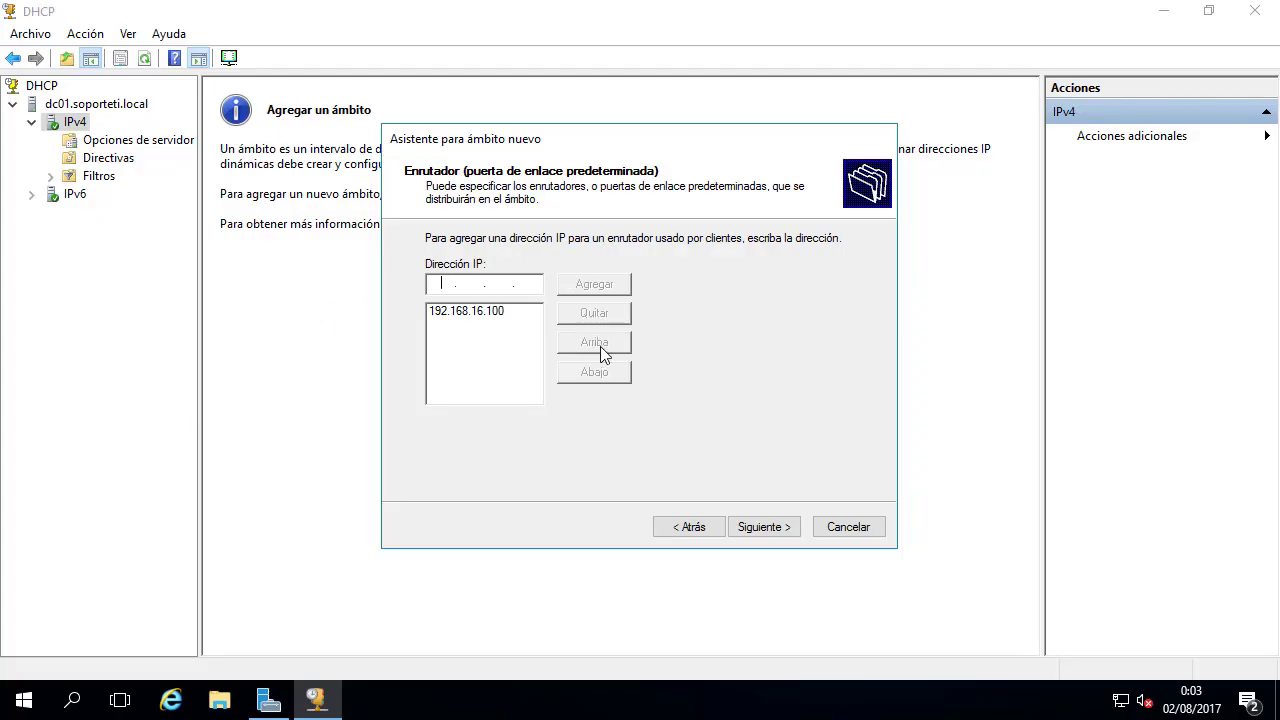
left_click(757, 524)
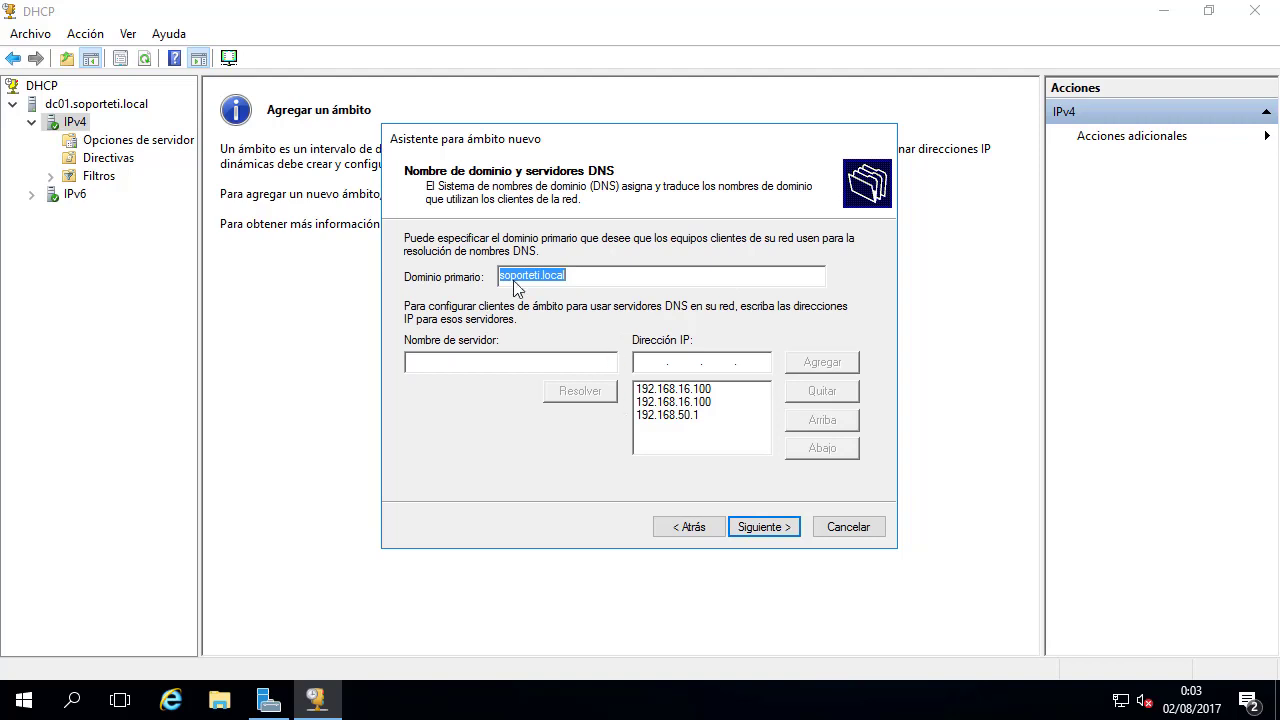
Step: Remove all the prefilled DNS server addresses from the scope's DNS server list
left_click(705, 388)
left_click(805, 392)
left_click(705, 392)
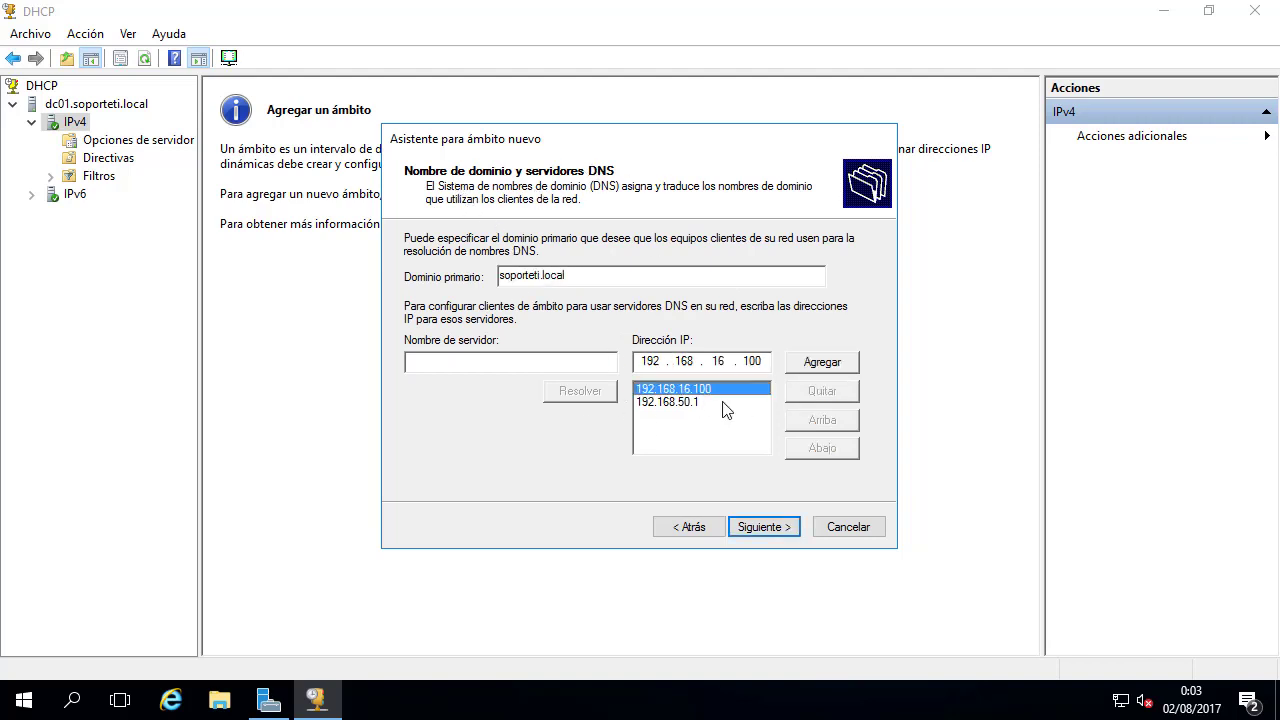
key("Delete")
left_click(690, 389)
left_click(821, 391)
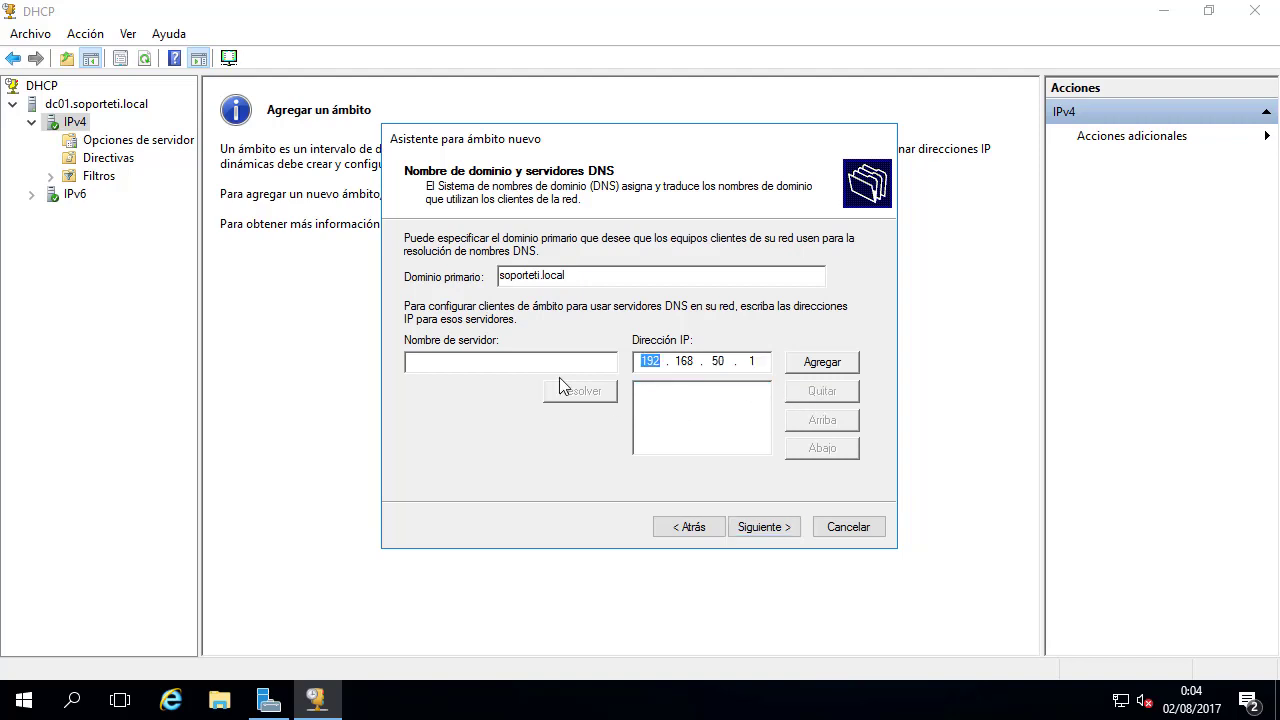
Step: Clear the leftover DNS address entry and resolve the server name dc01 to its IP address
left_click(766, 362)
key("BackSpace")
key("BackSpace")
key("BackSpace")
key("BackSpace")
key("BackSpace")
key("BackSpace")
key("BackSpace")
key("BackSpace")
key("BackSpace")
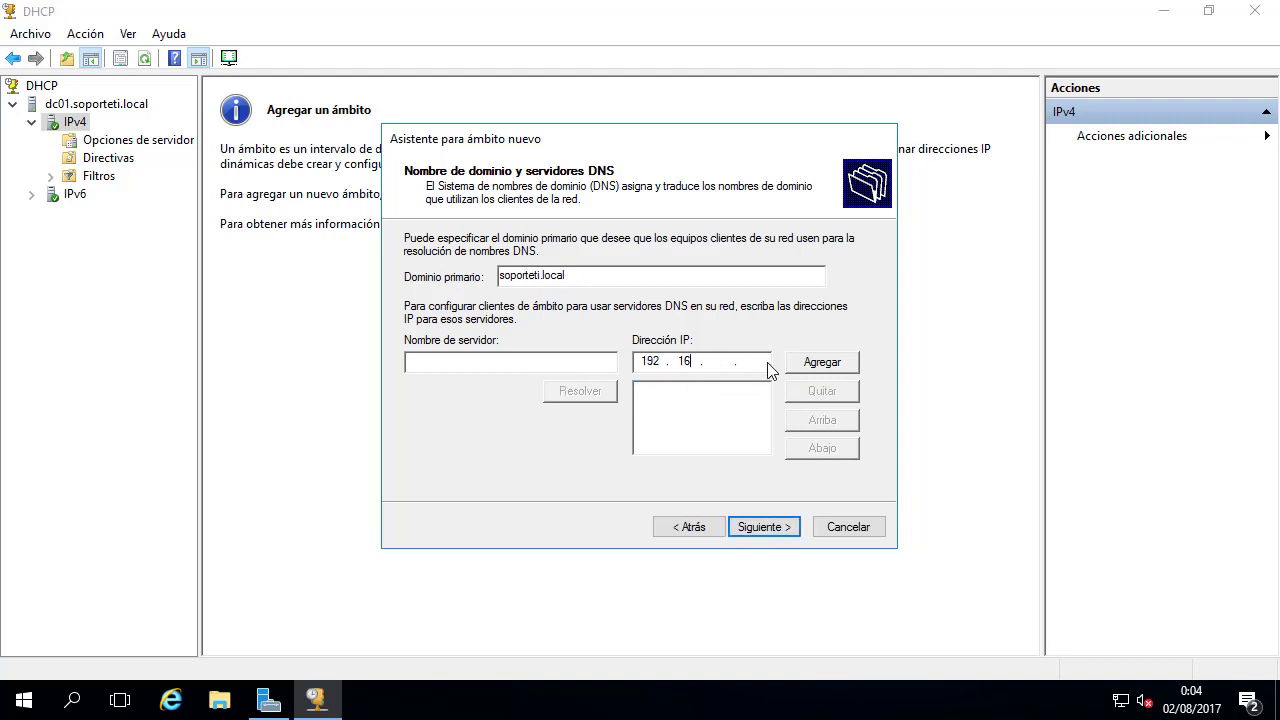
left_click(522, 365)
type("dc01")
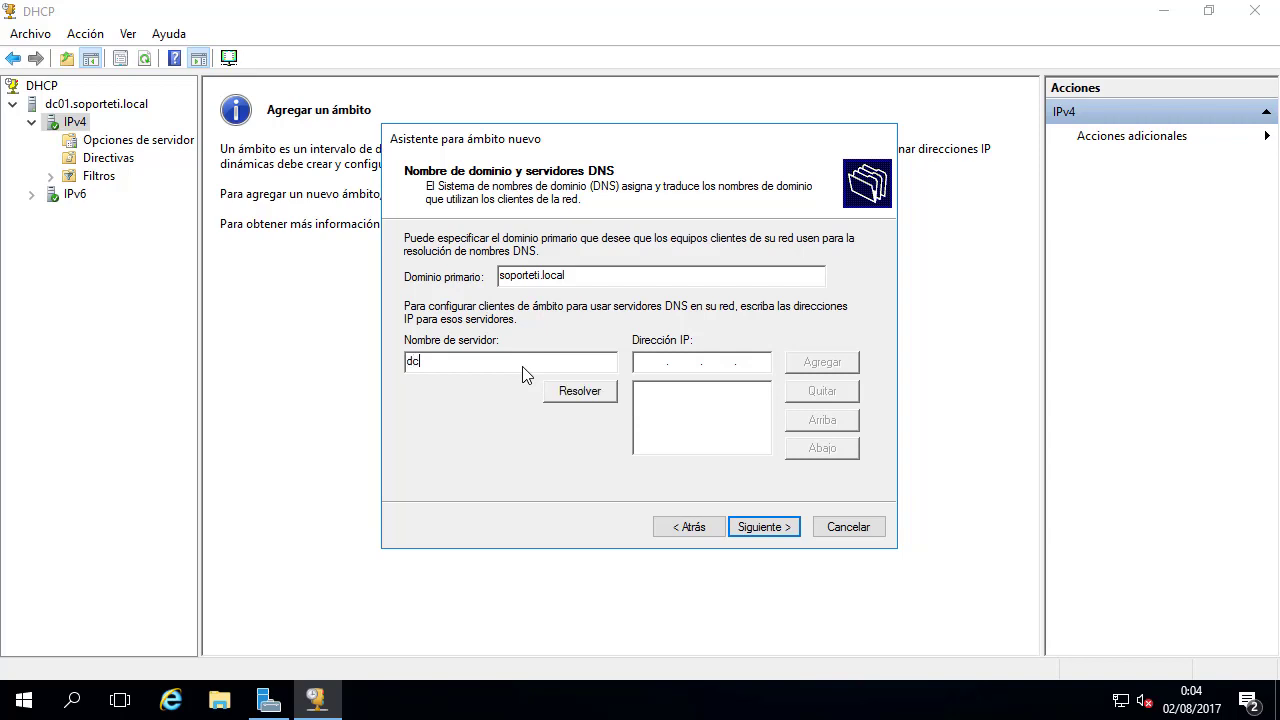
left_click(575, 392)
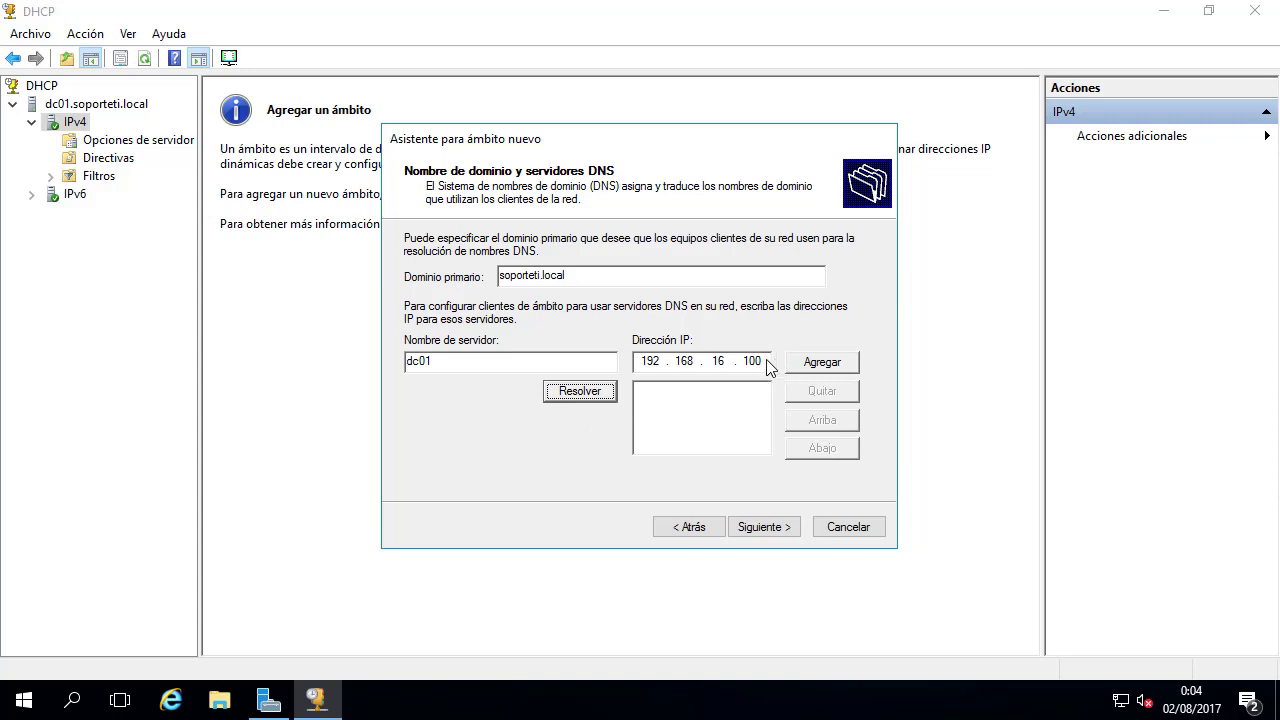
Step: Open DNS Manager from Server Manager, check the dc01 host record in the soporteti.local zone, and return to the DHCP wizard
left_click(268, 700)
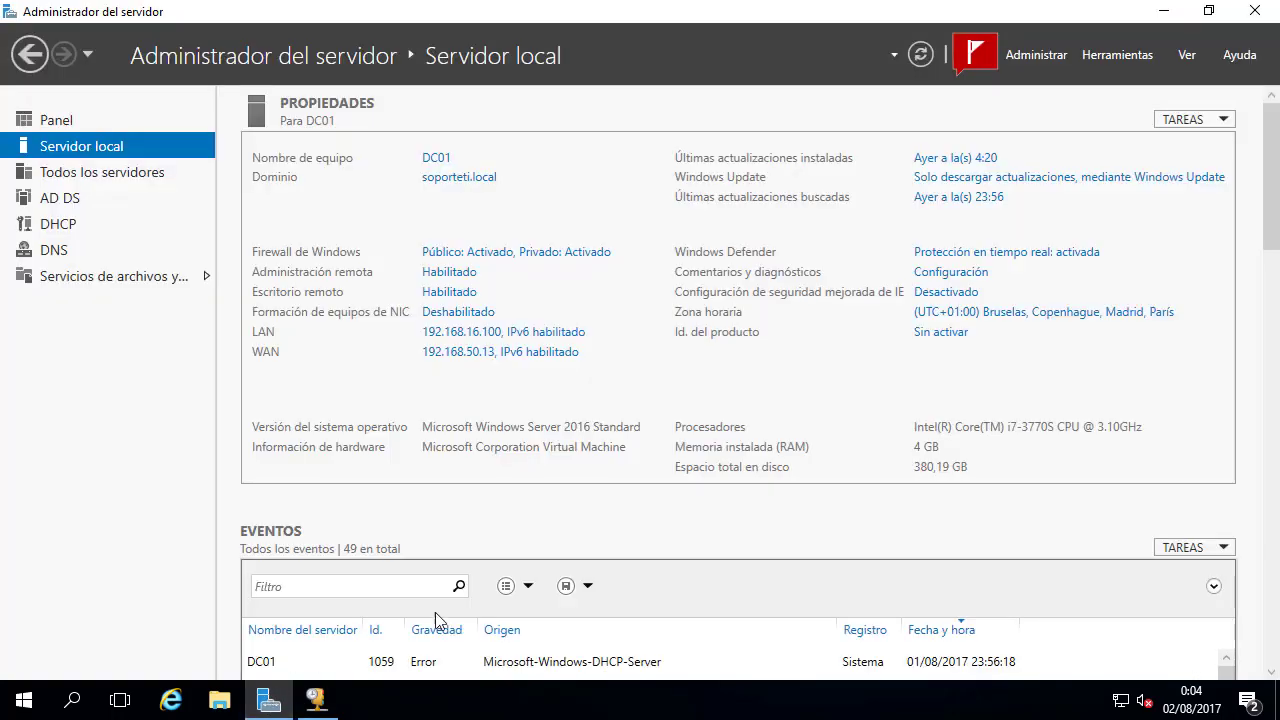
left_click(1104, 55)
left_click(955, 306)
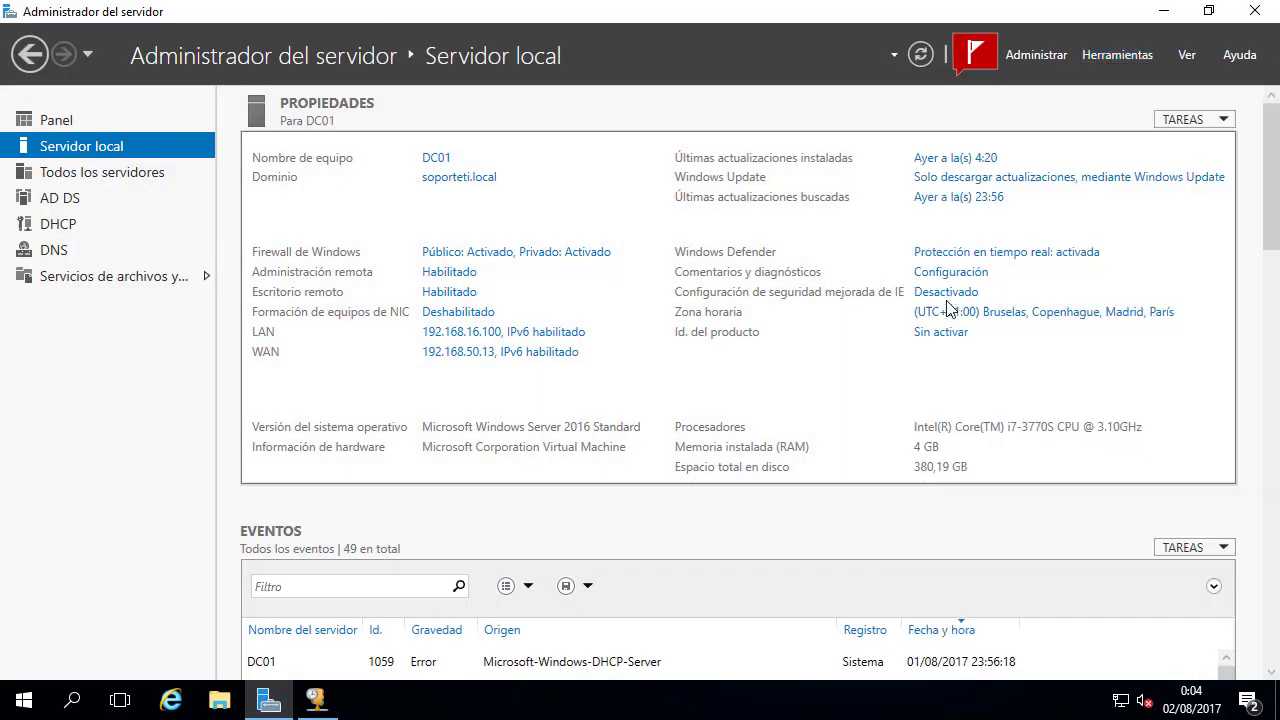
double_click(256, 130)
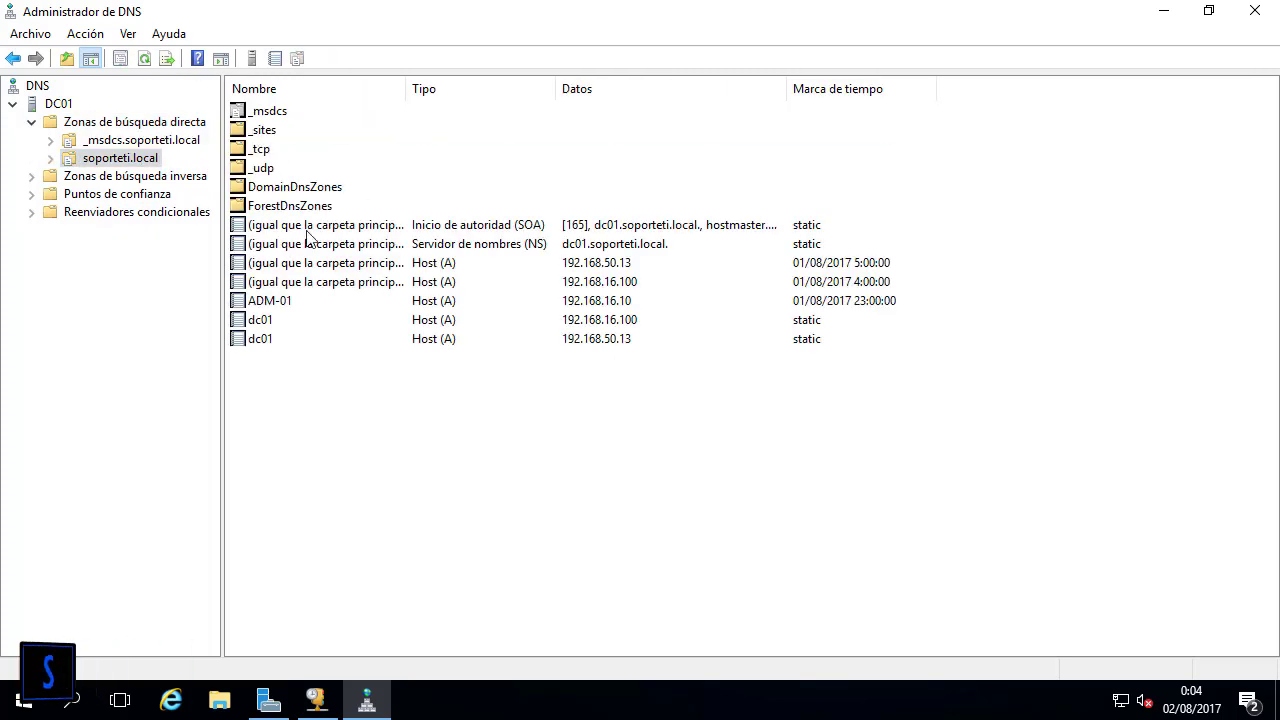
left_click(264, 324)
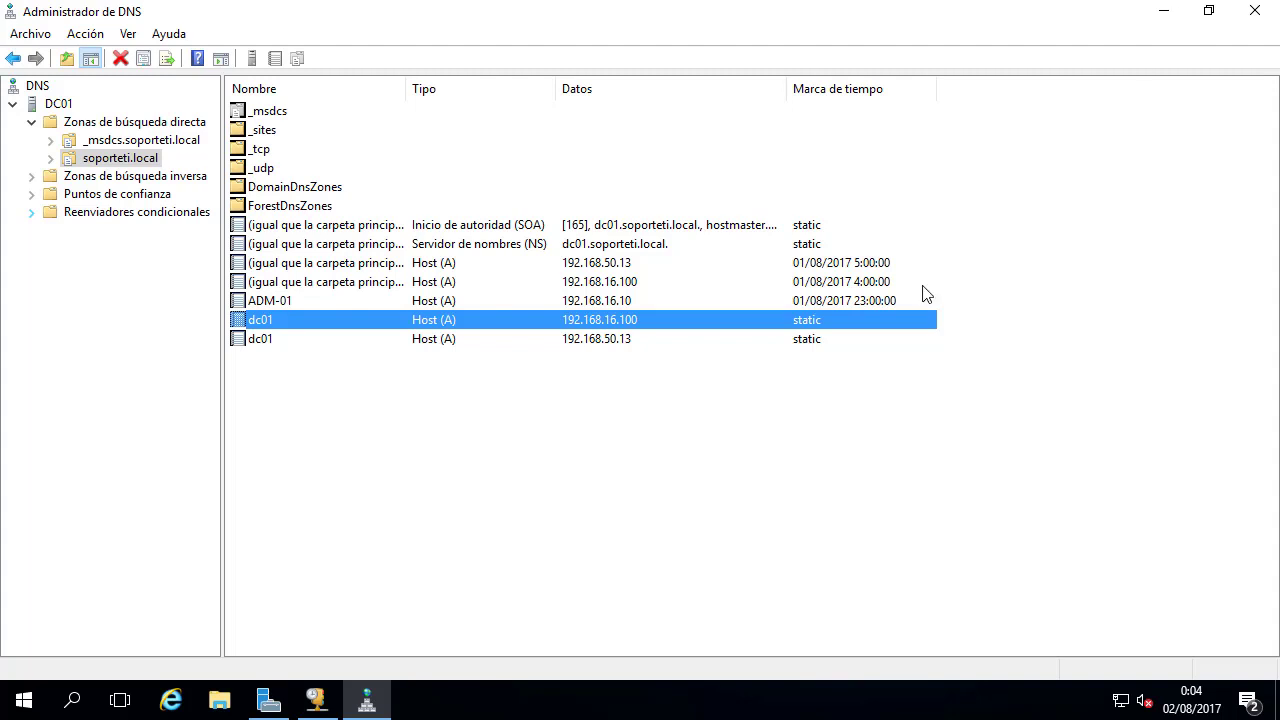
left_click(318, 700)
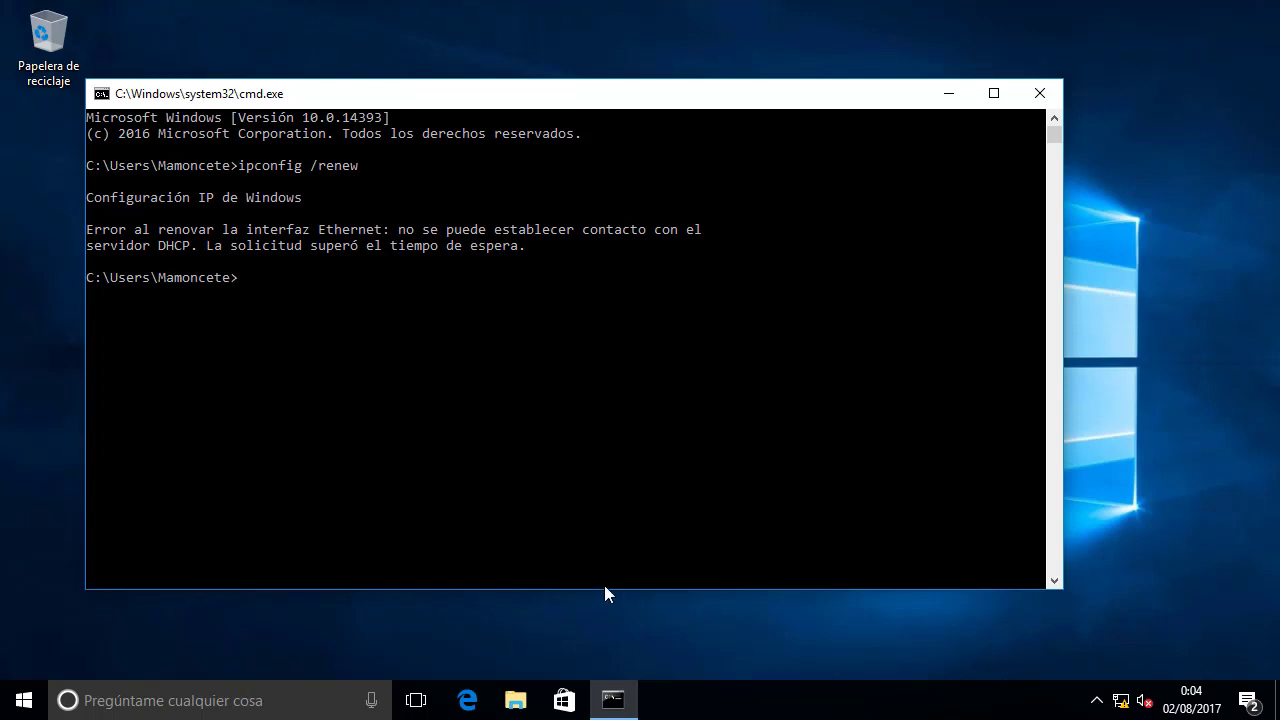
Step: On the Windows client, open the network connections by running ncpa.cpl in the command prompt
left_click(481, 484)
type("ncpa.cpl")
key("Return")
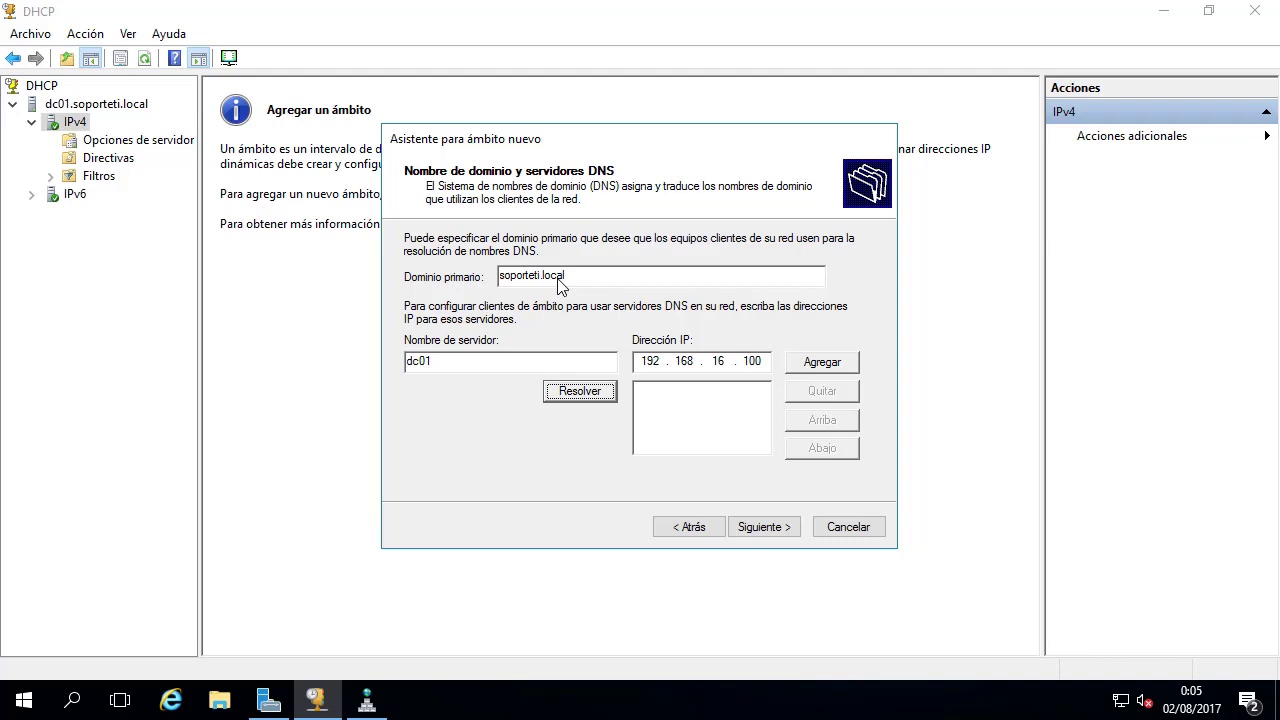
Step: In the DHCP scope wizard, add 192.168.16.100 as the DNS server and continue without any WINS servers
left_click(816, 365)
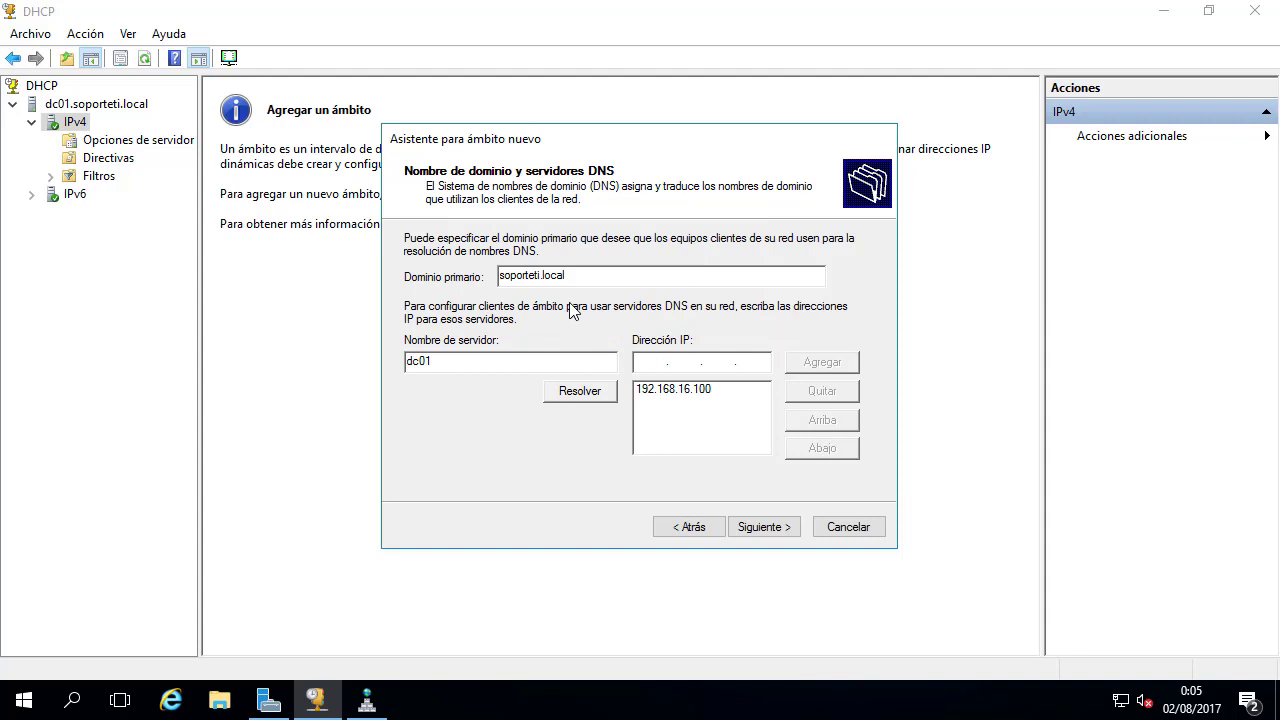
left_click(772, 529)
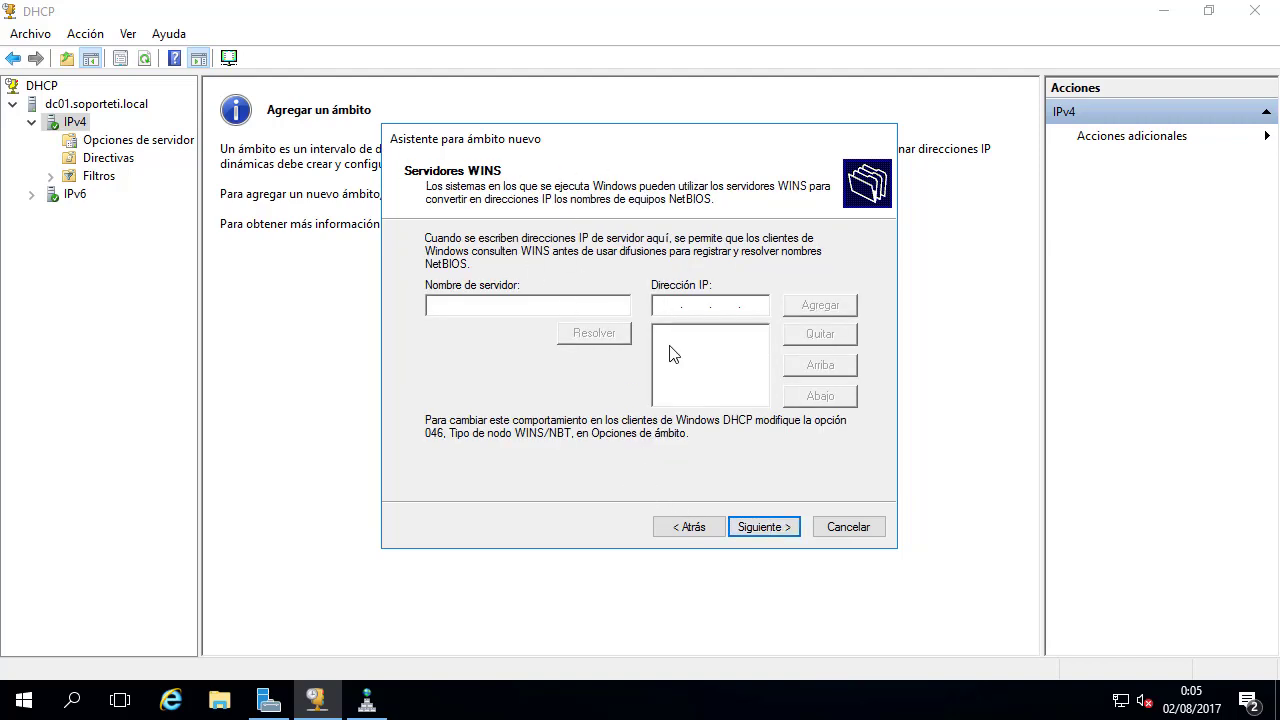
left_click(760, 529)
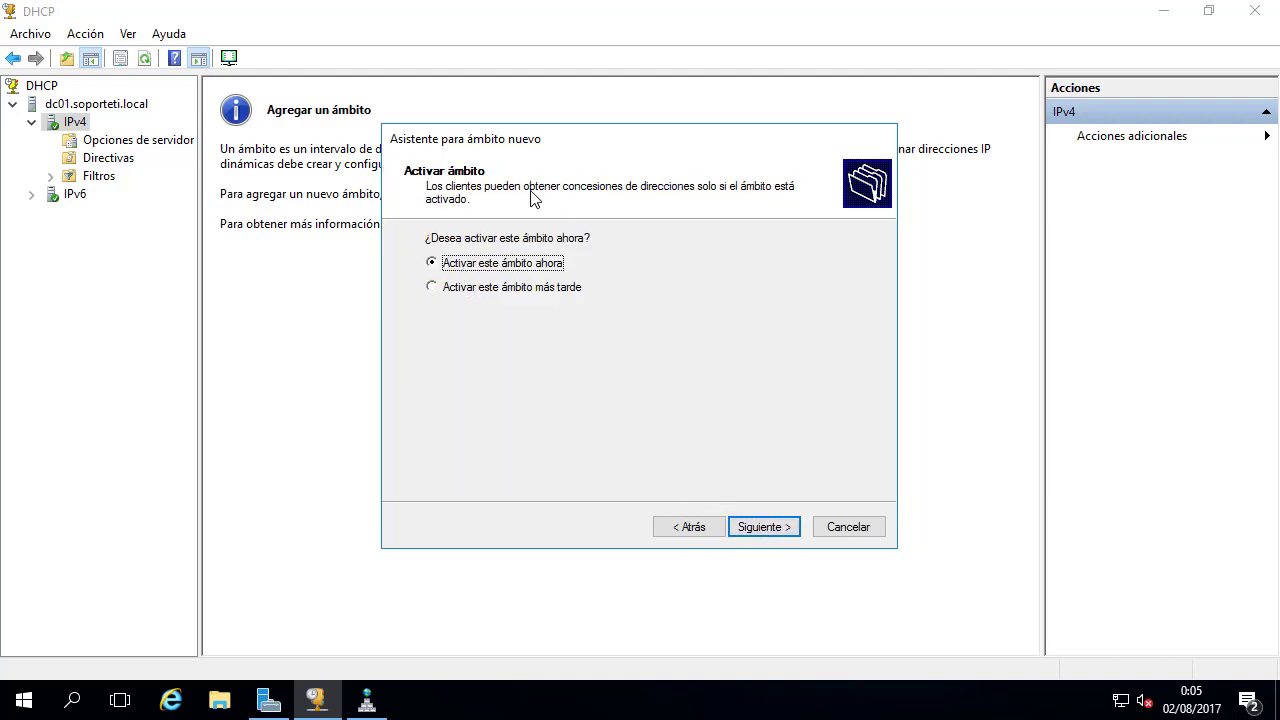
Step: Activate the scope now, finish the wizard, and select the new scope under IPv4
left_click(756, 528)
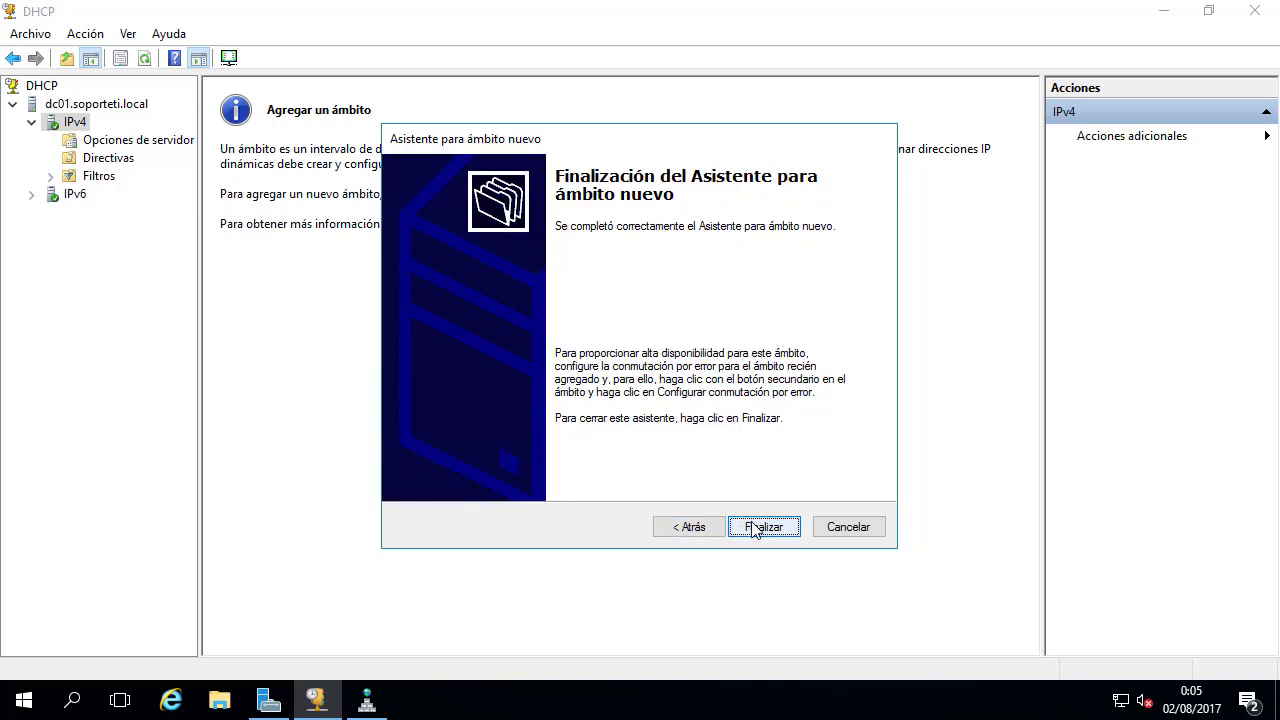
left_click(756, 528)
left_click(492, 111)
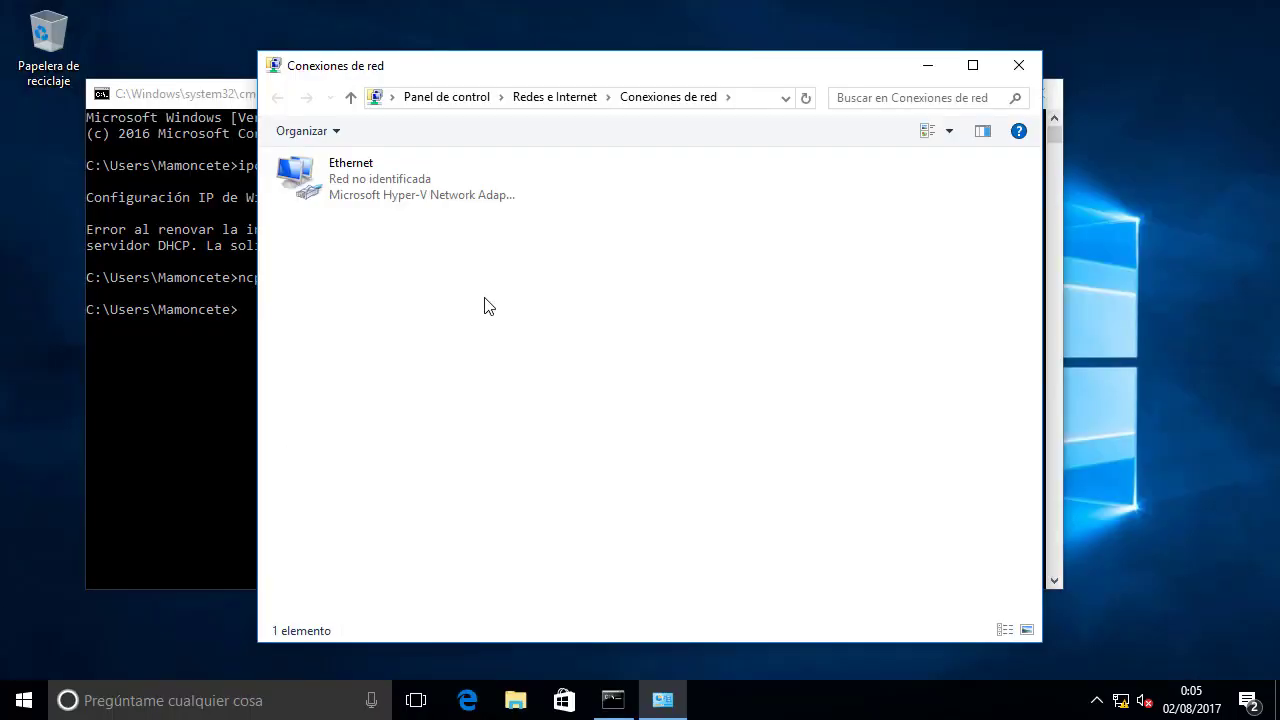
Step: On the Windows client, close the network connections window and check the current IP configuration with ipconfig
left_click(1020, 70)
left_click(445, 431)
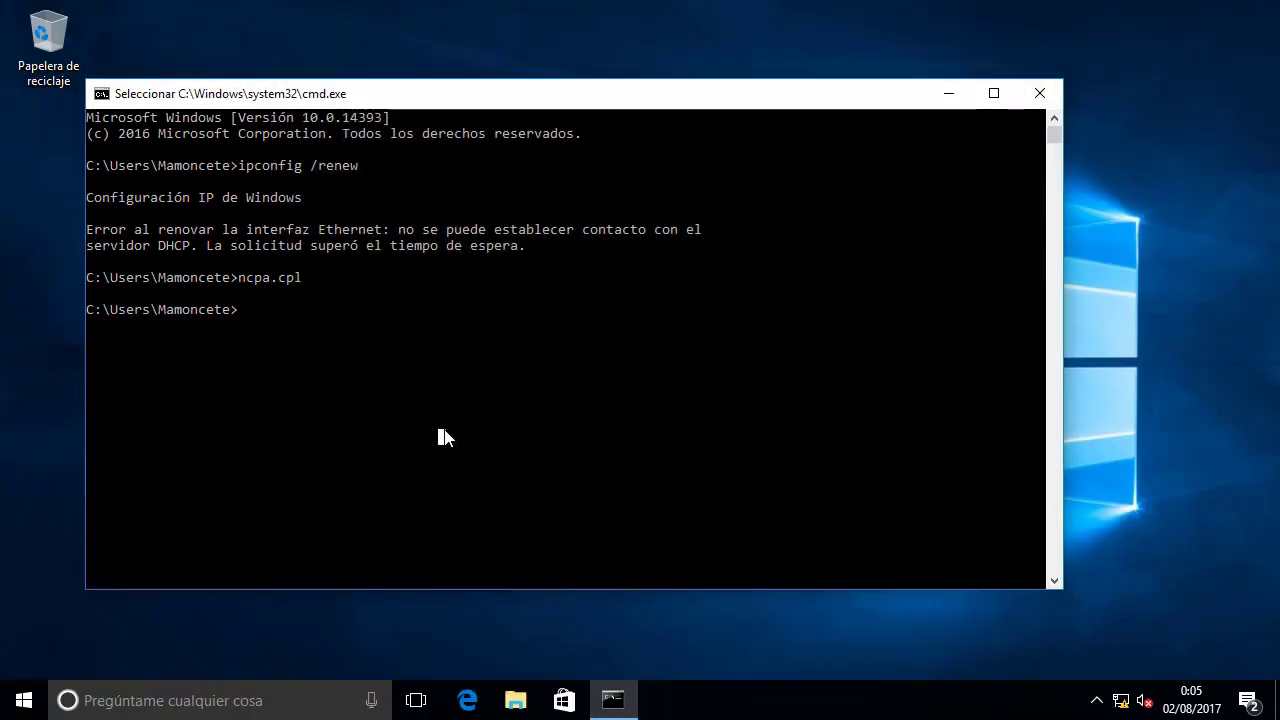
type("ipconfig")
key("Return")
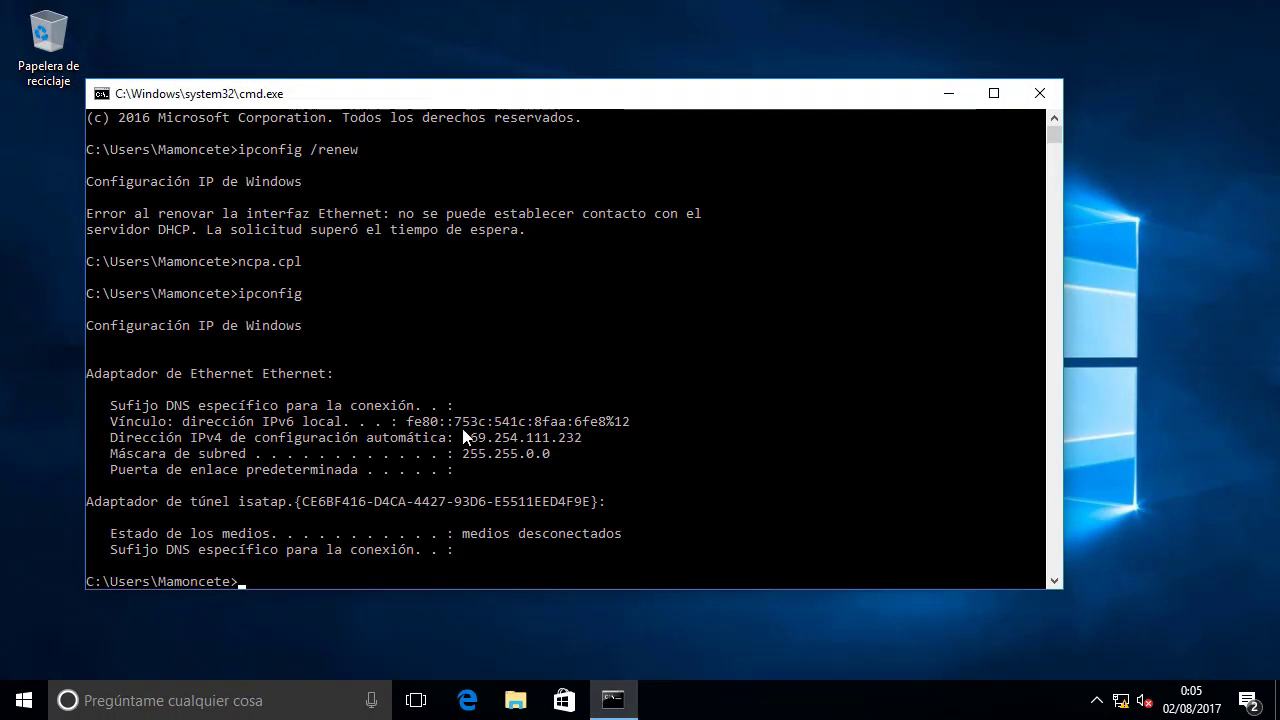
Step: Renew the client's IP address with ipconfig /renew
type("ipconfig ")
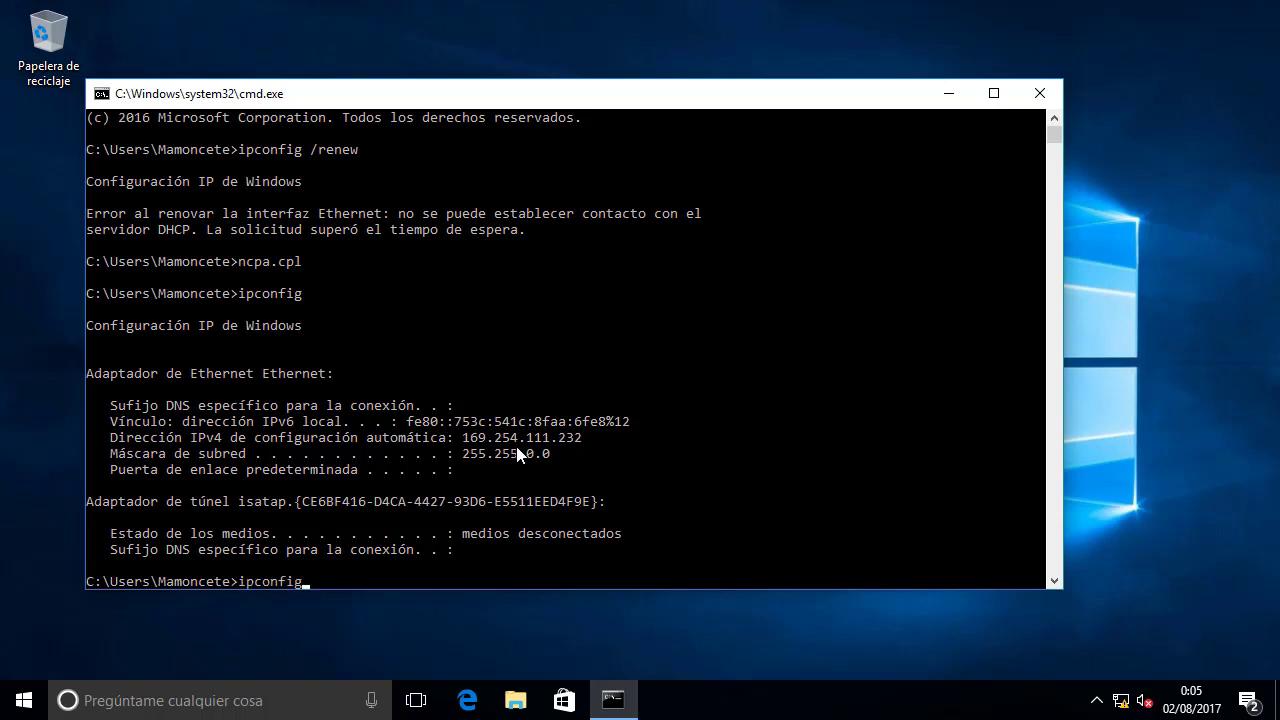
type("/renew")
key("Return")
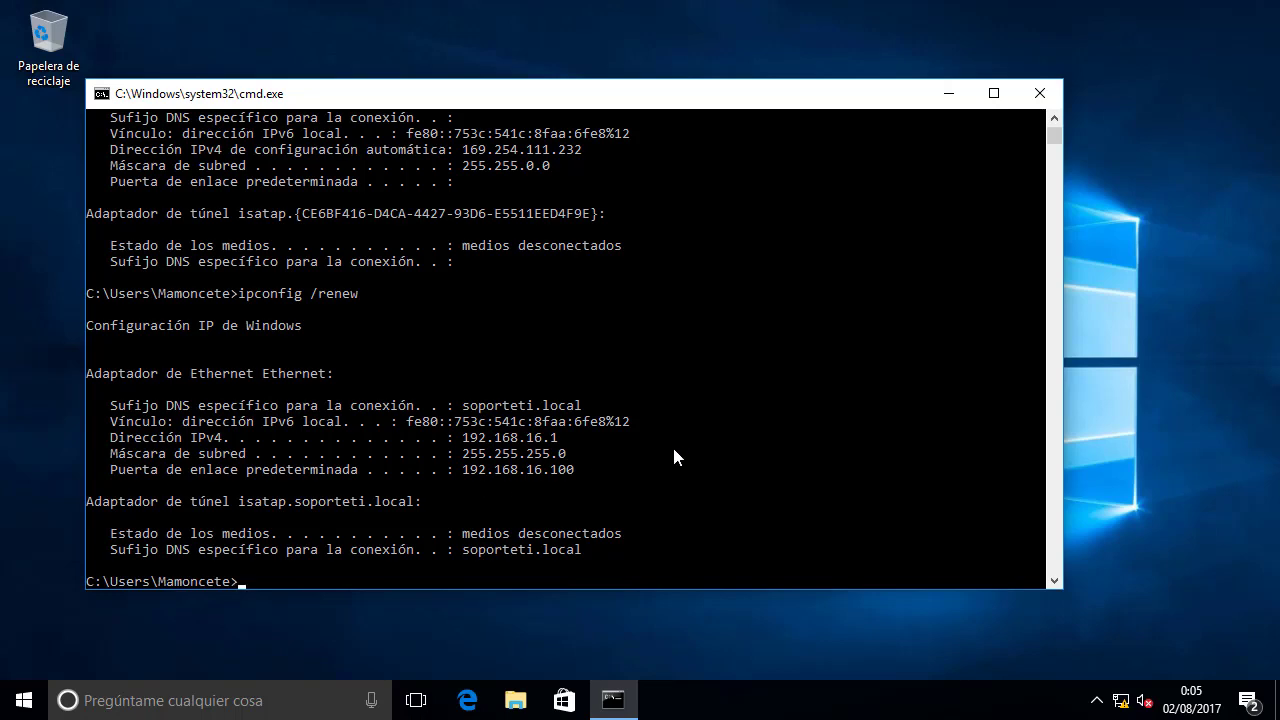
Step: Run ncpa.cpl again to reopen the network connections, and close the command prompt
key("Up")
key("Up")
key("Up")
key("Return")
left_click_drag(837, 74, 758, 66)
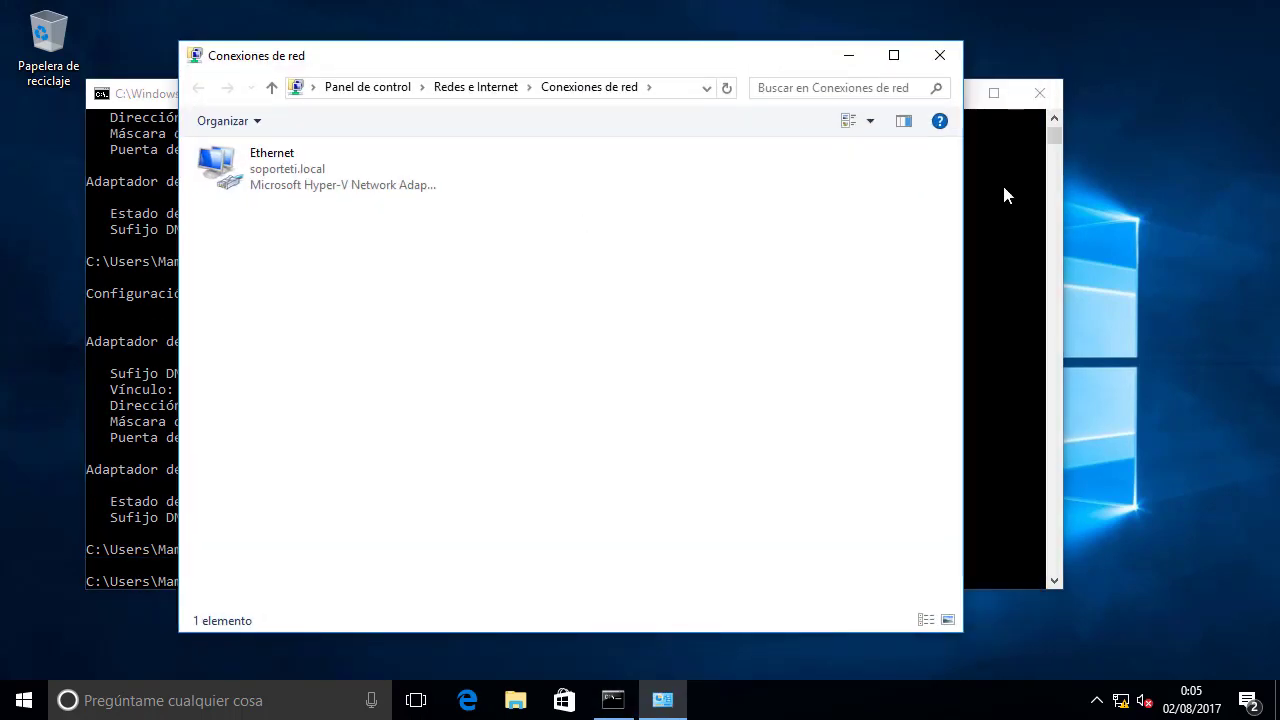
left_click(1039, 93)
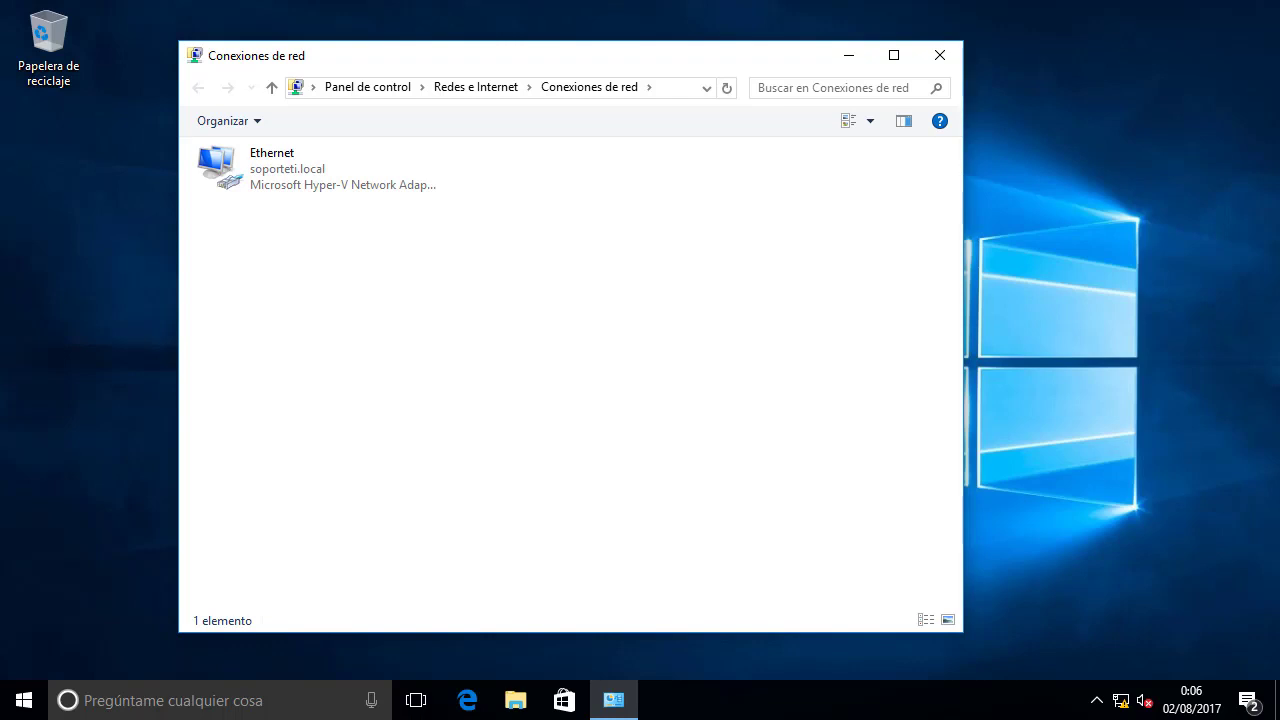
Step: Review the Ethernet adapter's network connection details on the client, and close the details and status windows
left_click_drag(242, 160, 332, 178)
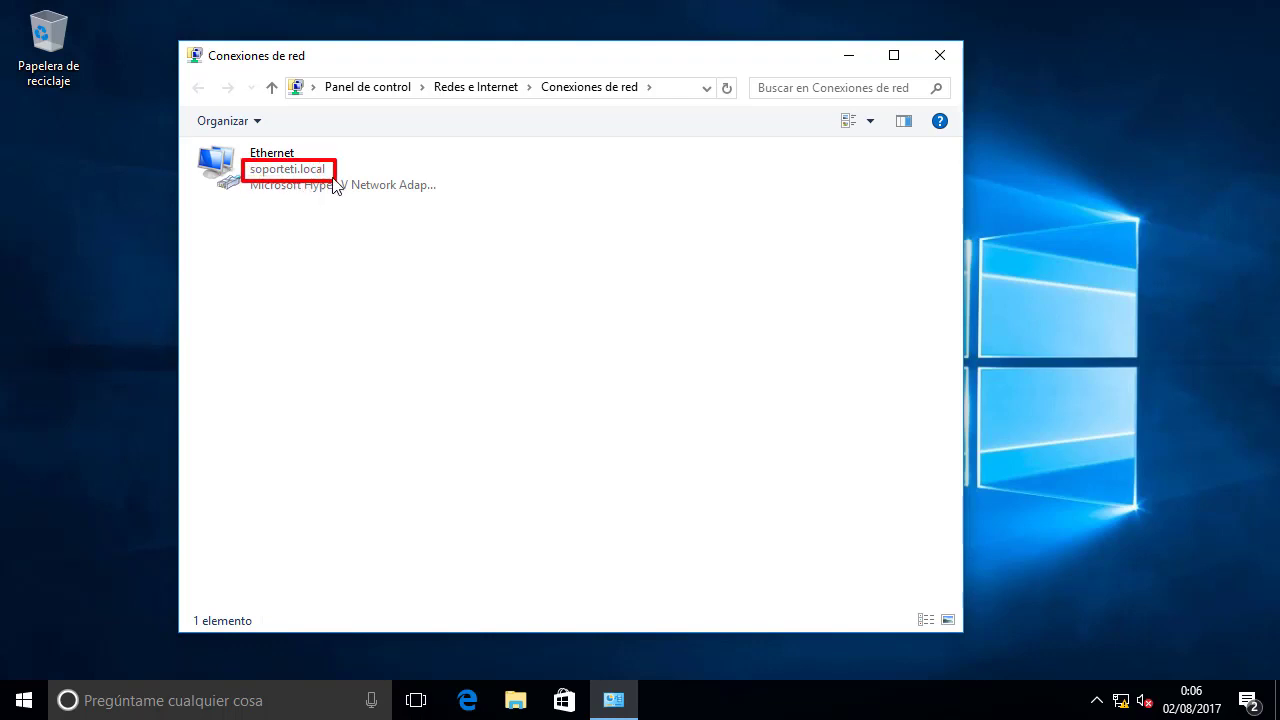
double_click(312, 180)
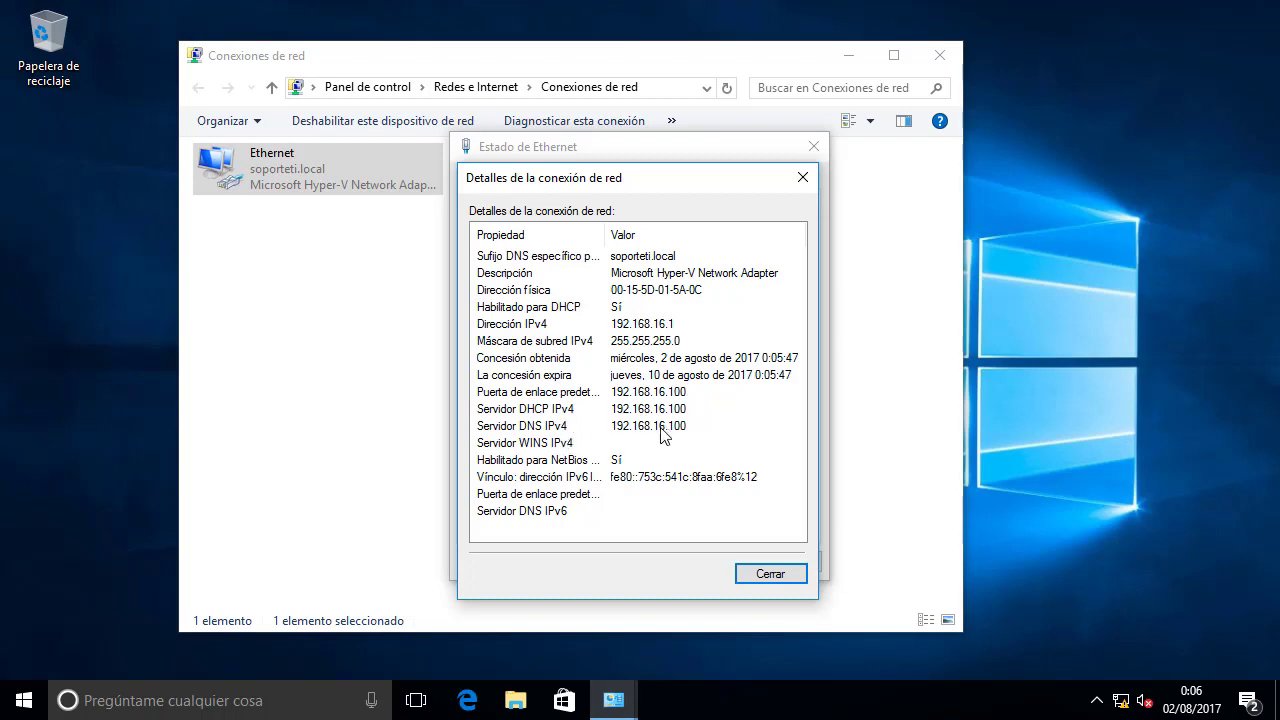
left_click(766, 572)
left_click(772, 562)
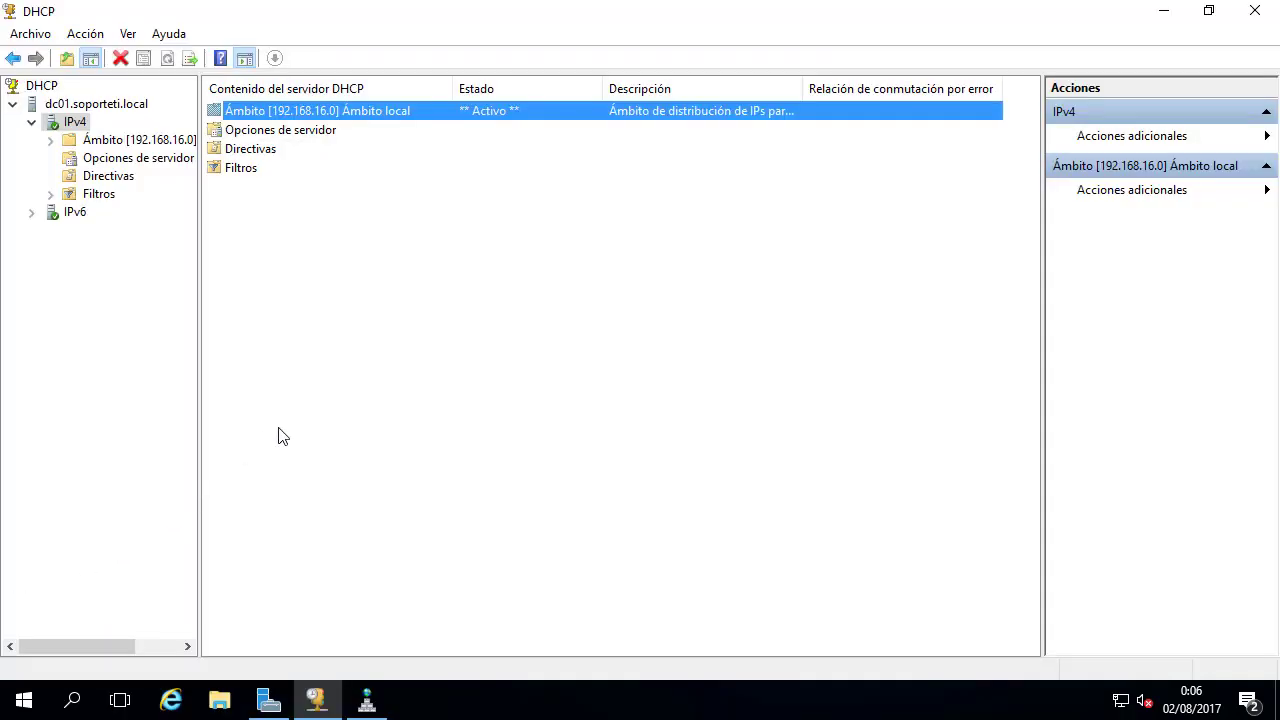
Step: In the server's DHCP console, expand the 192.168.16.0 scope, widen the console tree, and display the address leases
left_click(50, 140)
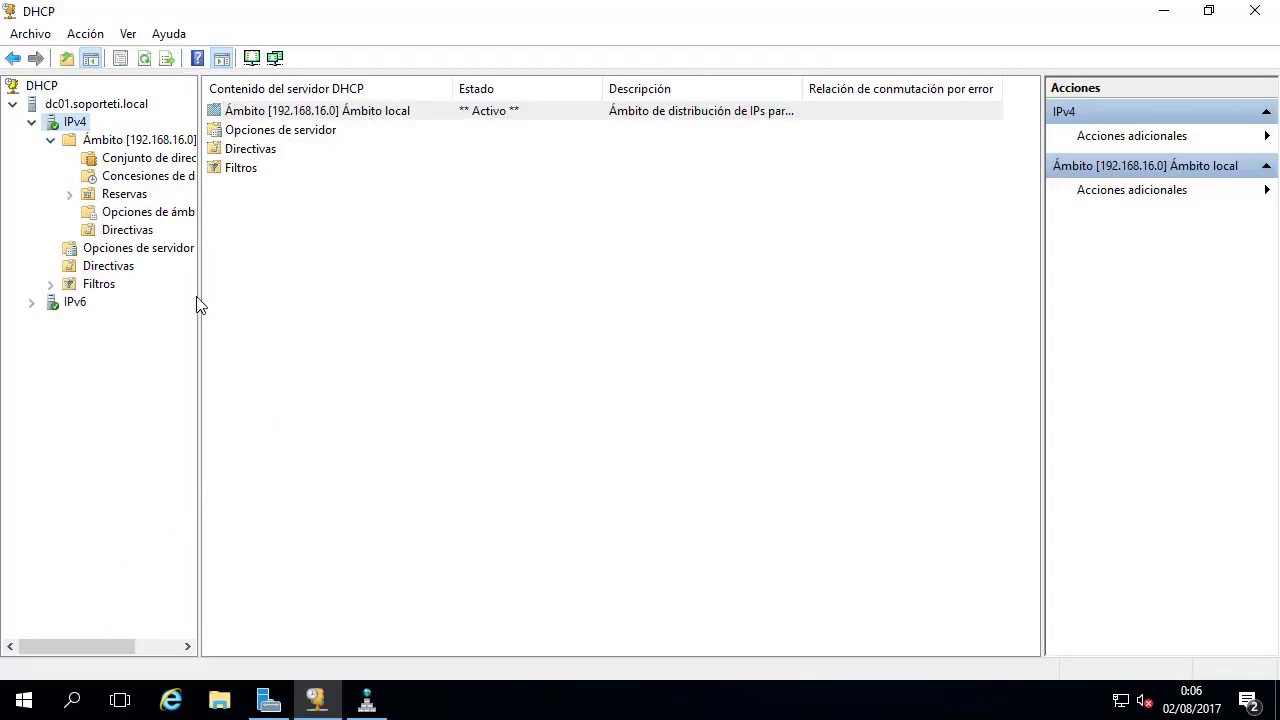
left_click_drag(250, 302, 251, 302)
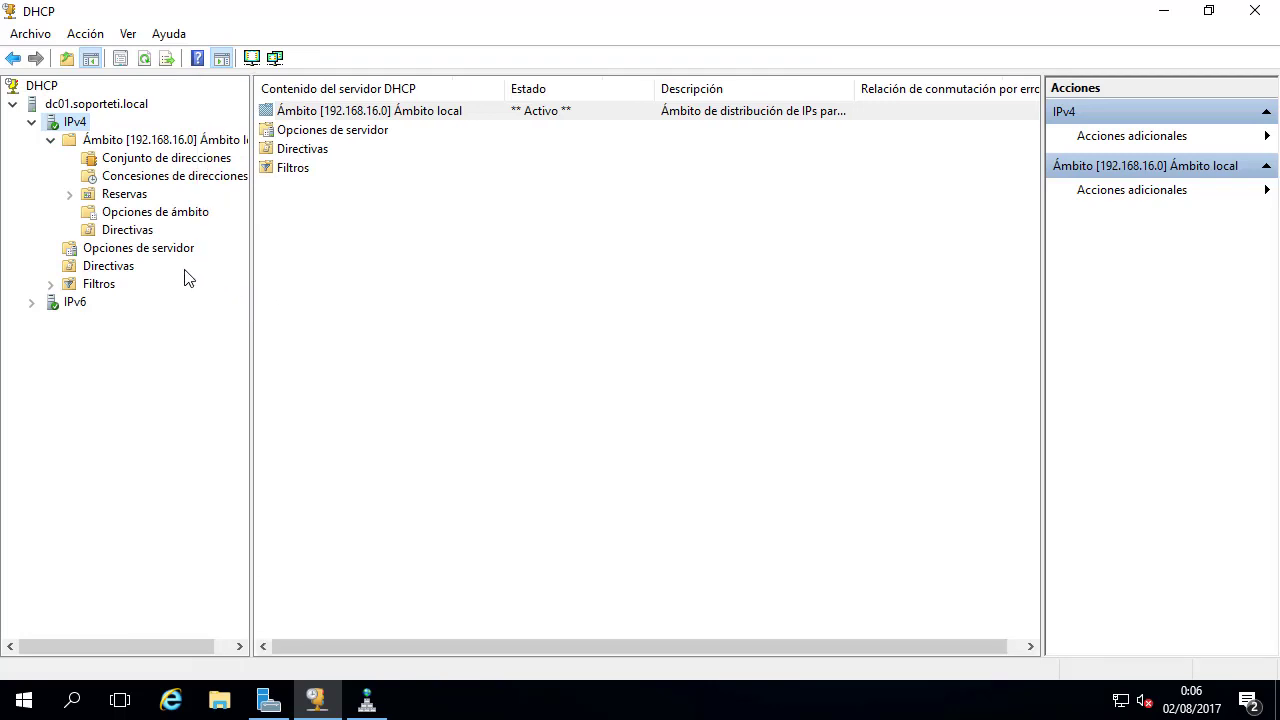
left_click(185, 176)
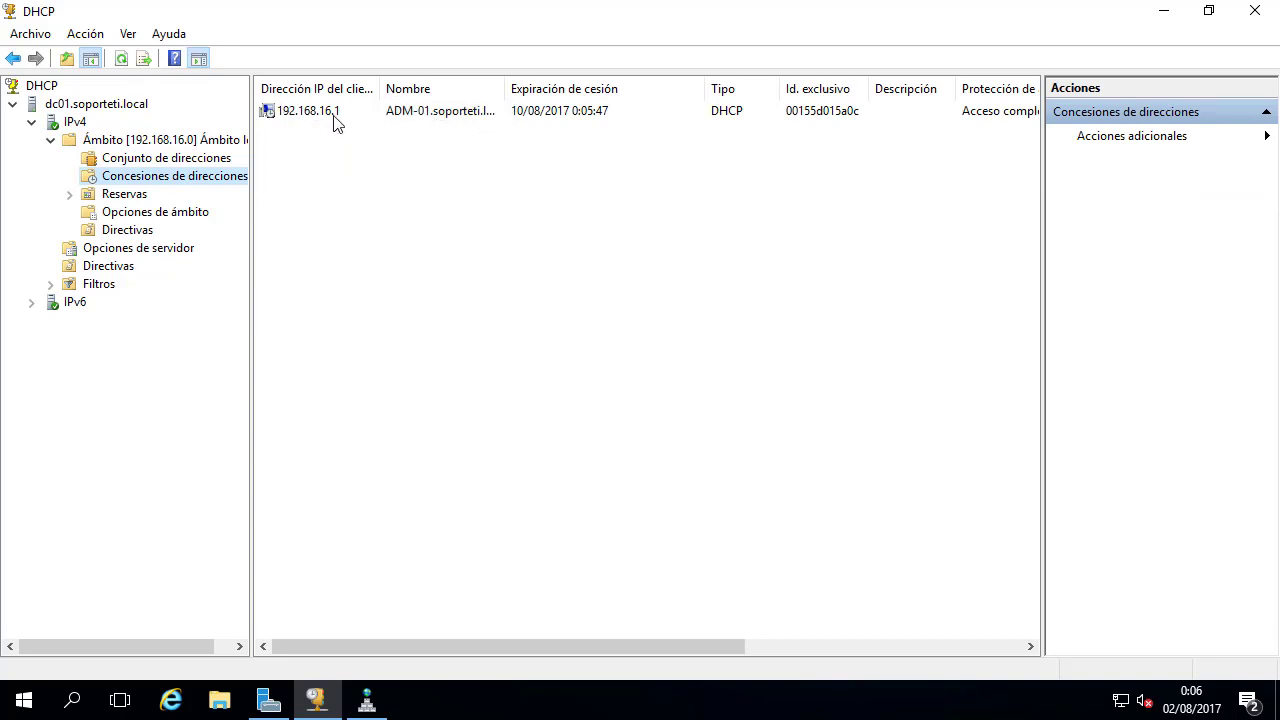
Step: Compare the client's DHCP address lease with its ADM-01 host record in the DNS zone soporteti.local
left_click(367, 700)
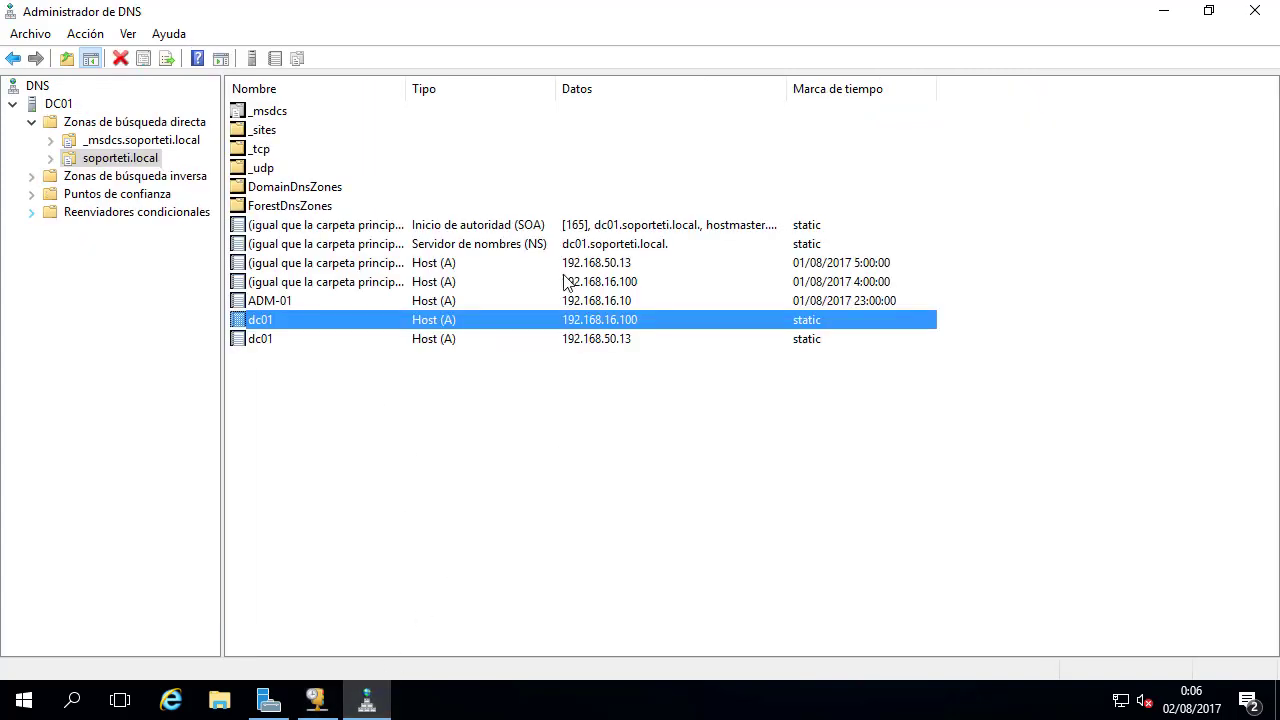
left_click(292, 296)
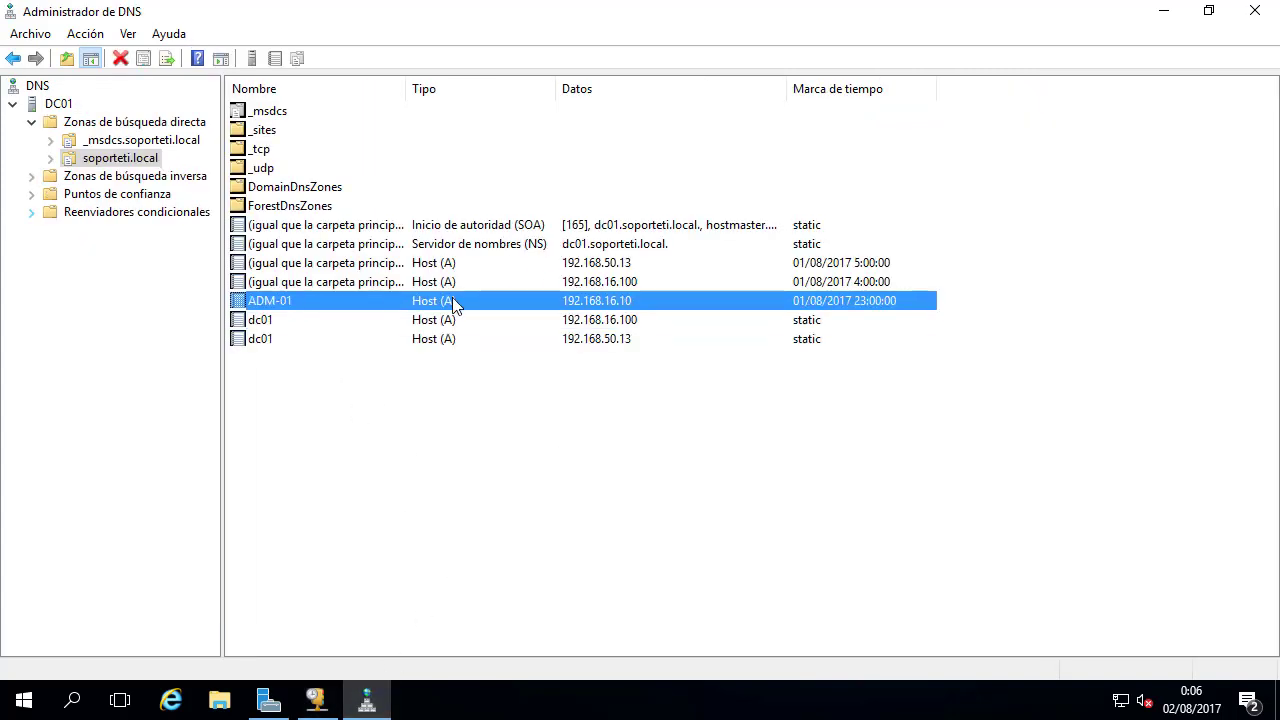
left_click(268, 700)
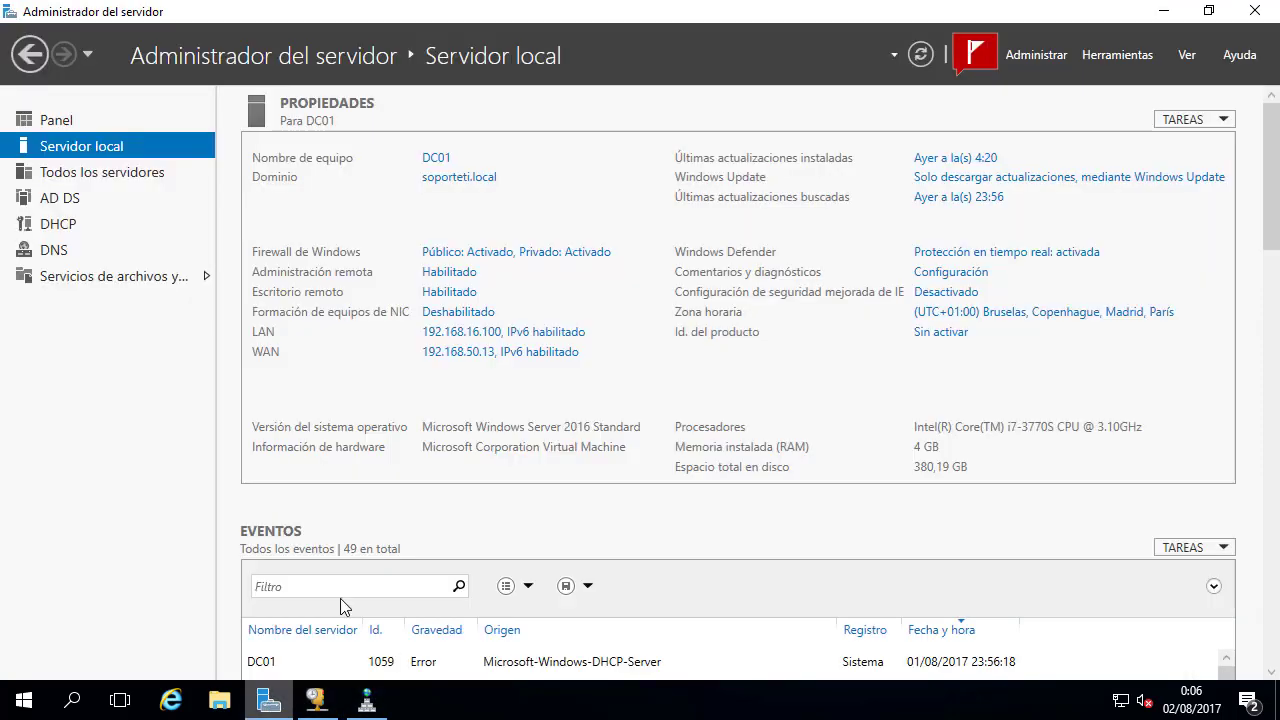
left_click(316, 700)
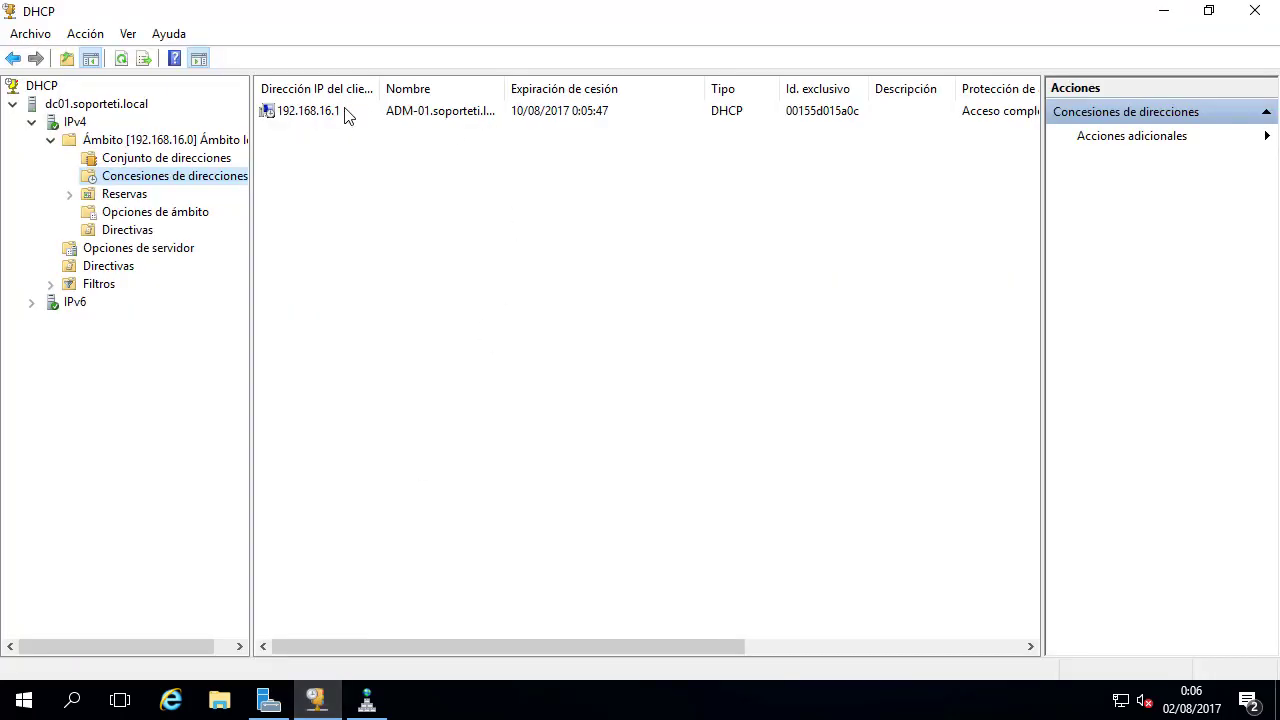
left_click(368, 697)
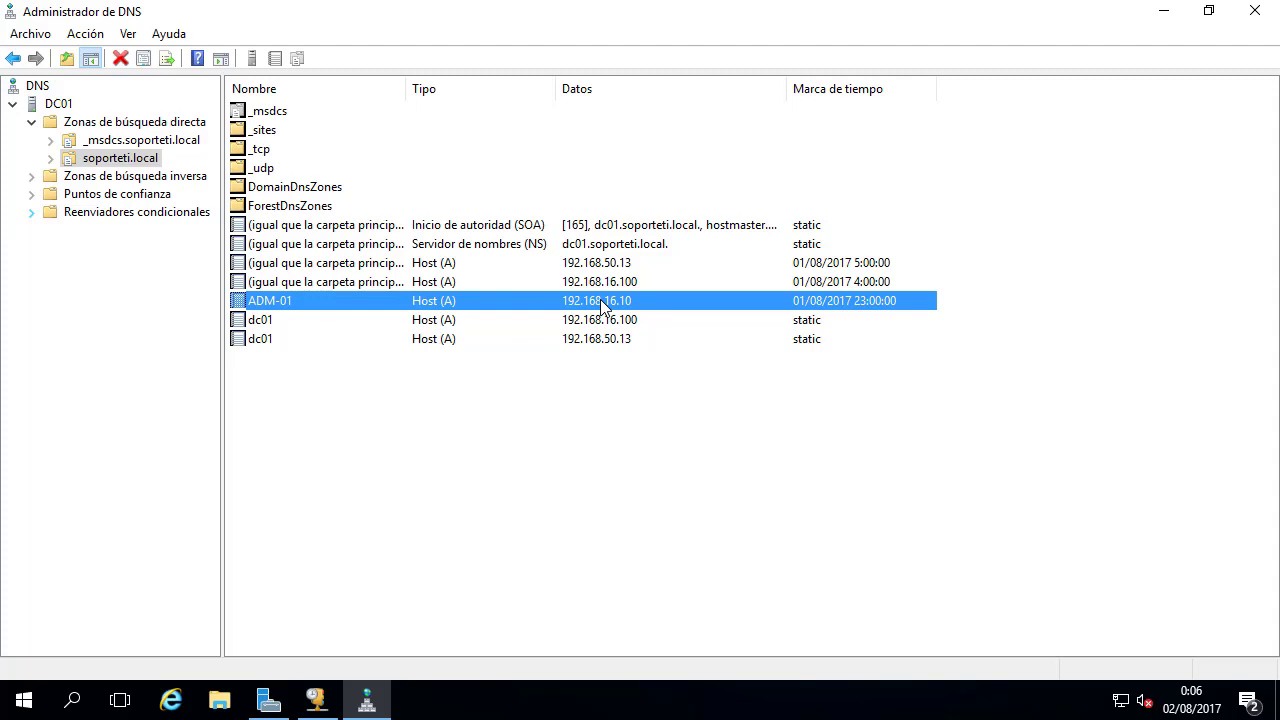
Step: Refresh the soporteti.local zone records and check the address of the ADM-01 host record
right_click(338, 427)
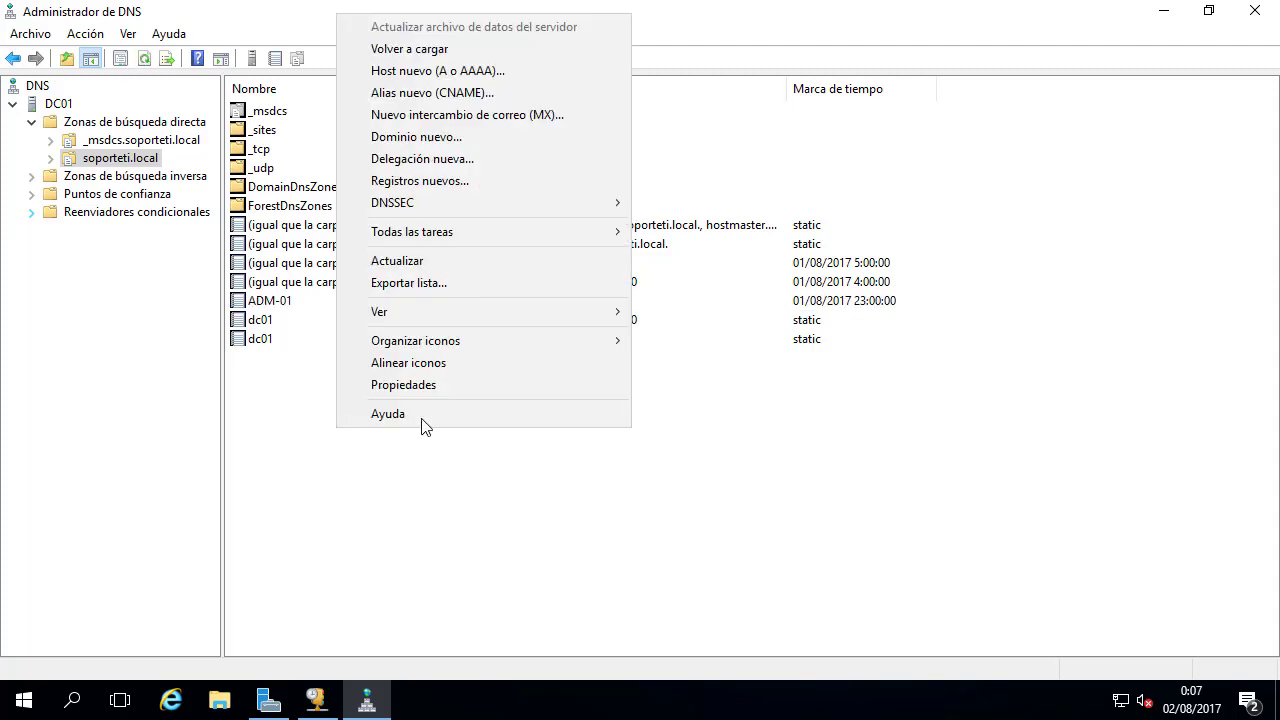
left_click(453, 262)
left_click(365, 305)
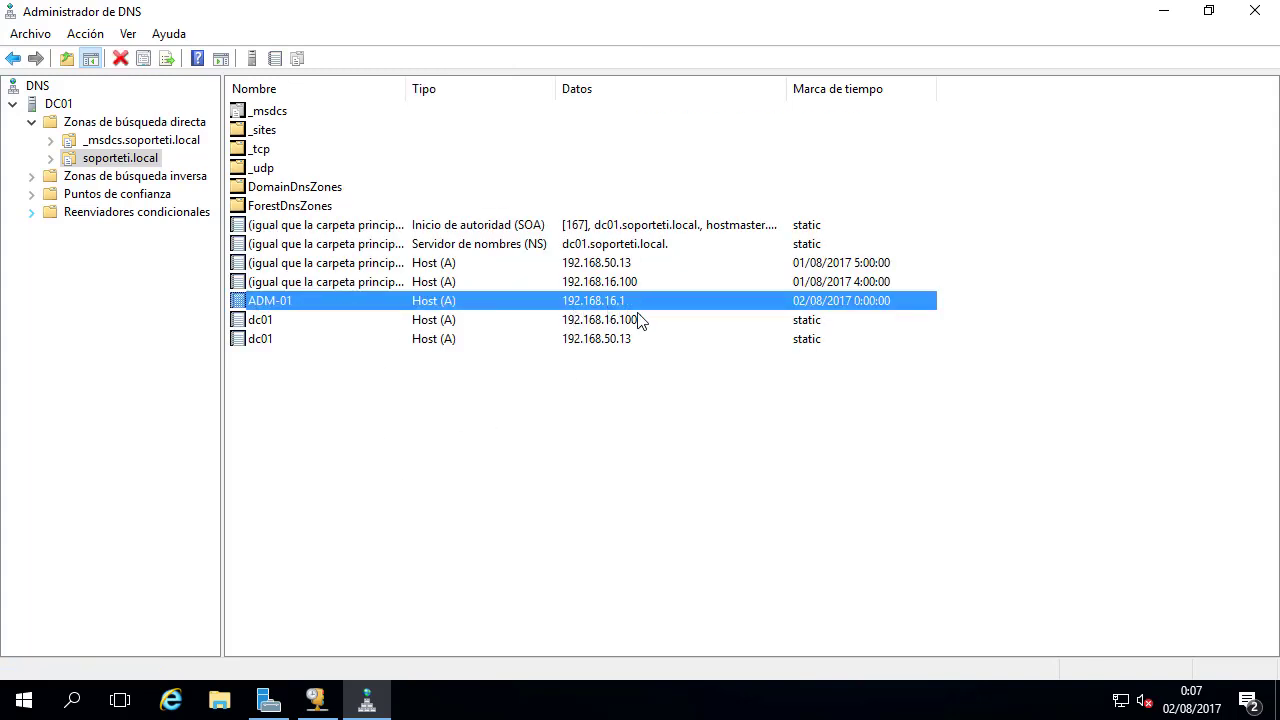
left_click(599, 471)
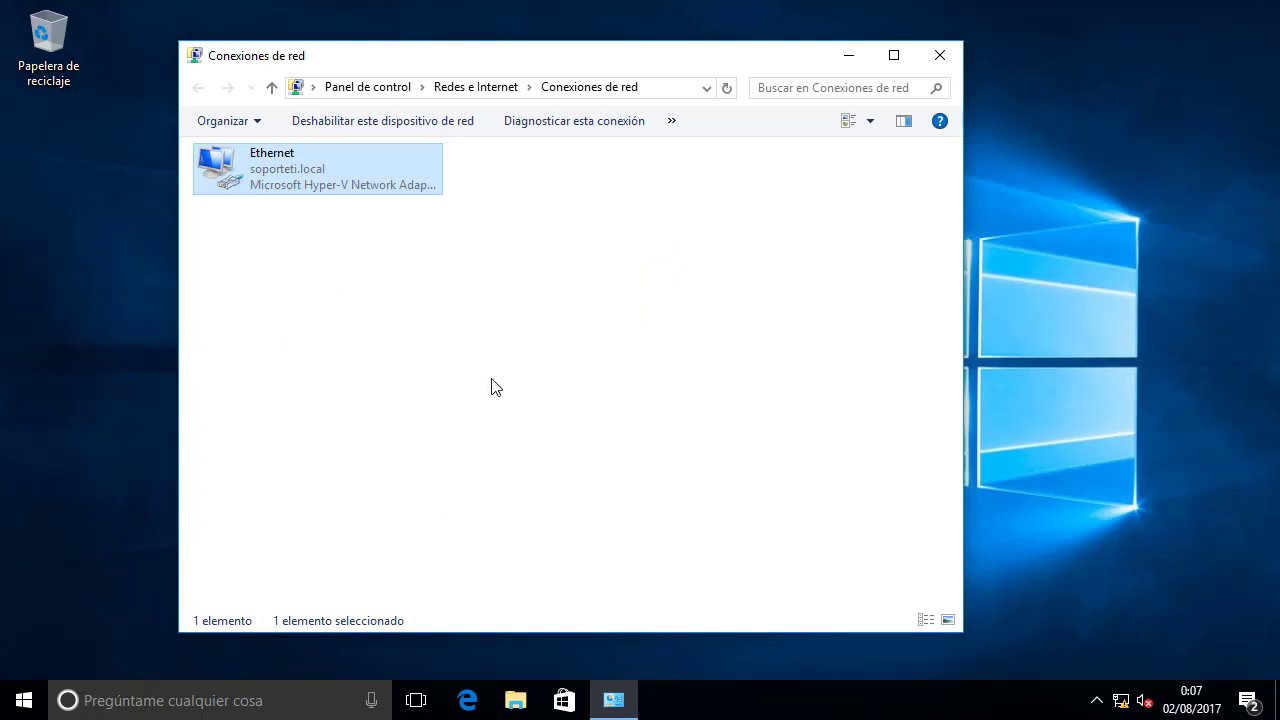
Step: Close the client's network connections window, and display the DHCP scope options on the server with a wider option name column
left_click(492, 380)
left_click(940, 55)
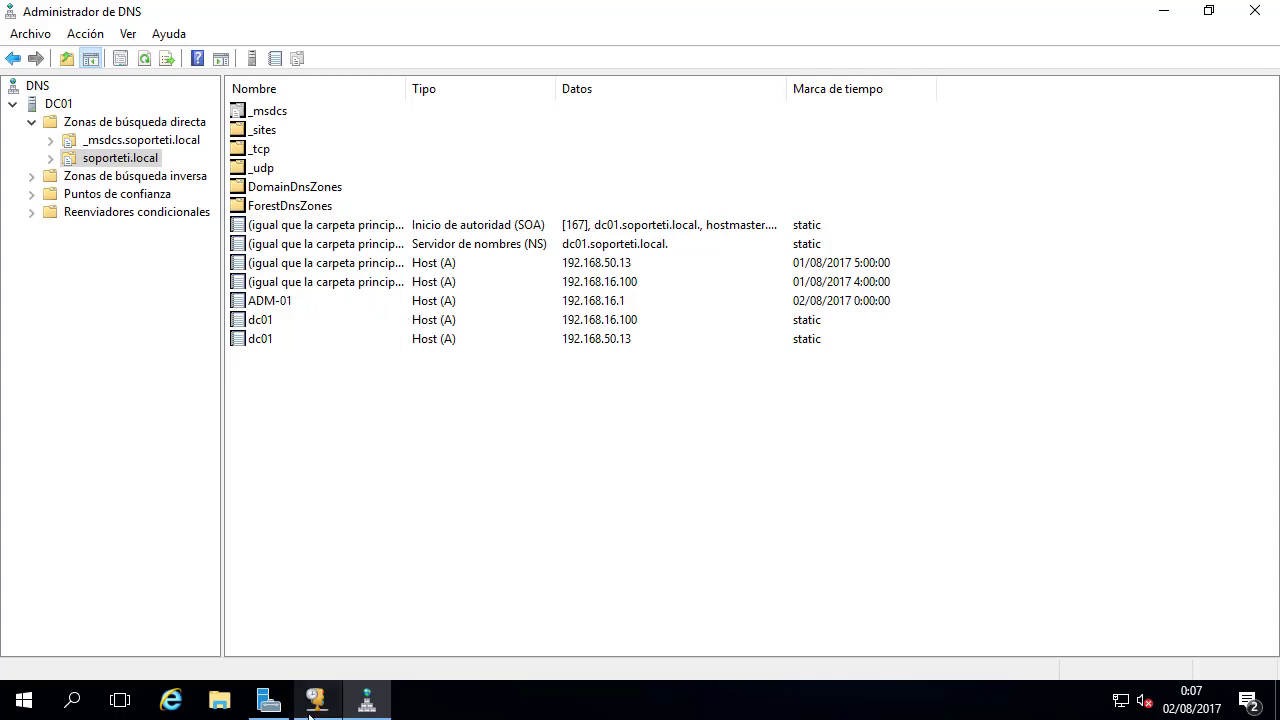
left_click(310, 710)
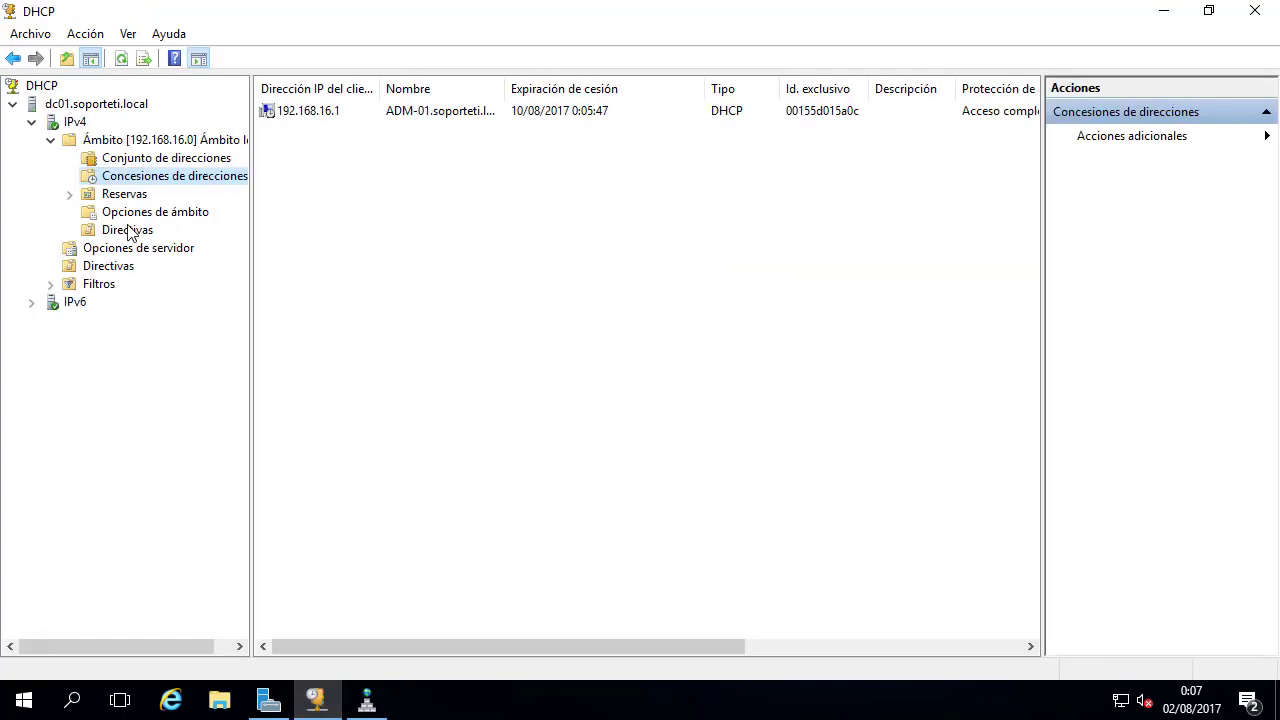
left_click(184, 216)
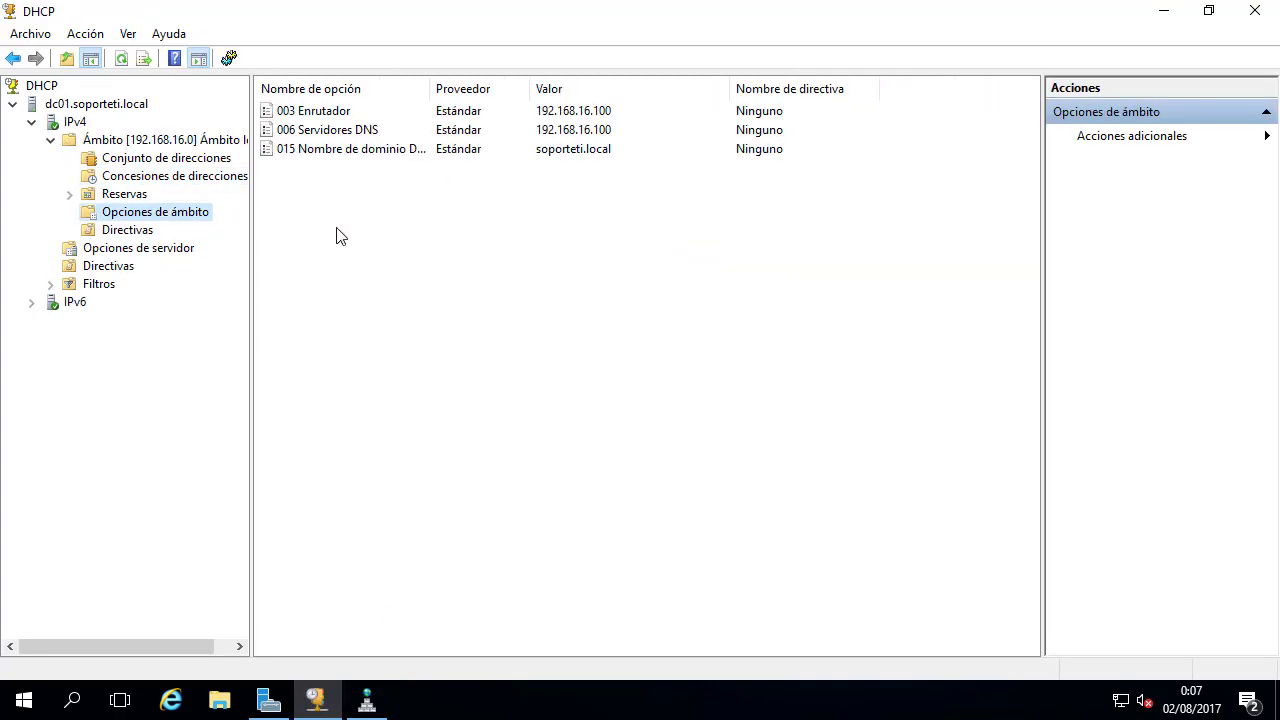
left_click_drag(433, 93, 483, 94)
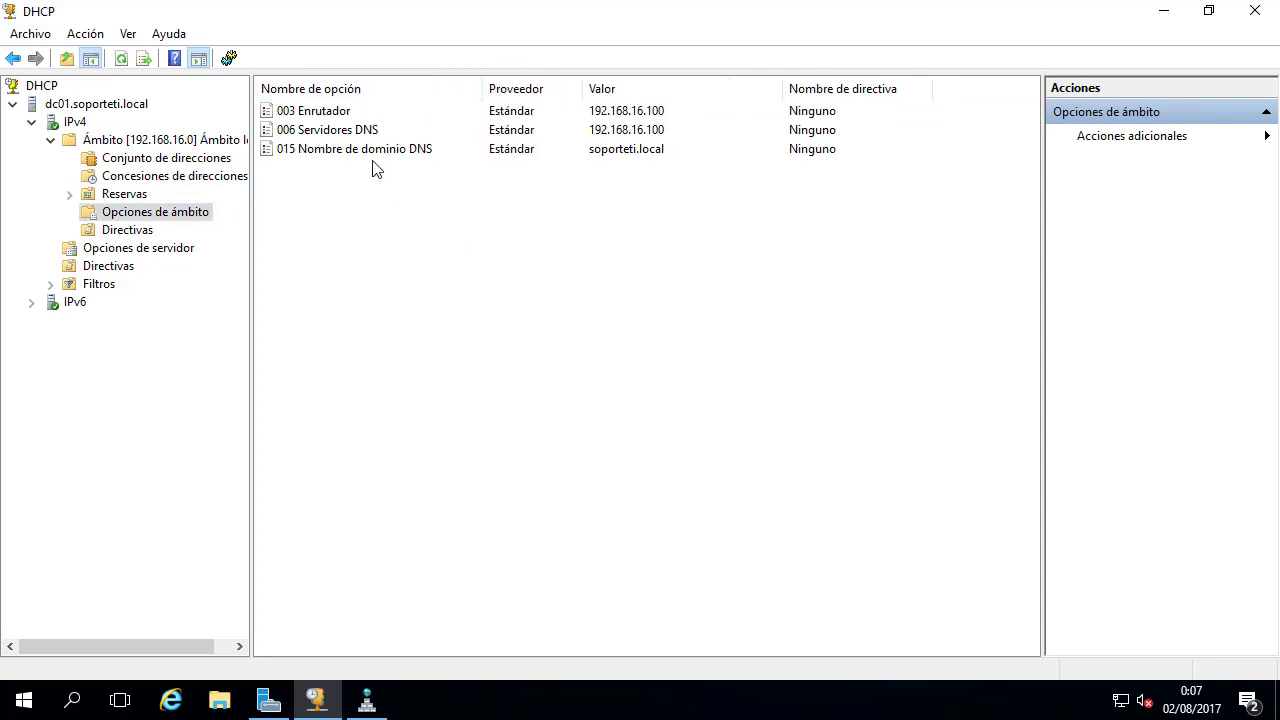
double_click(312, 111)
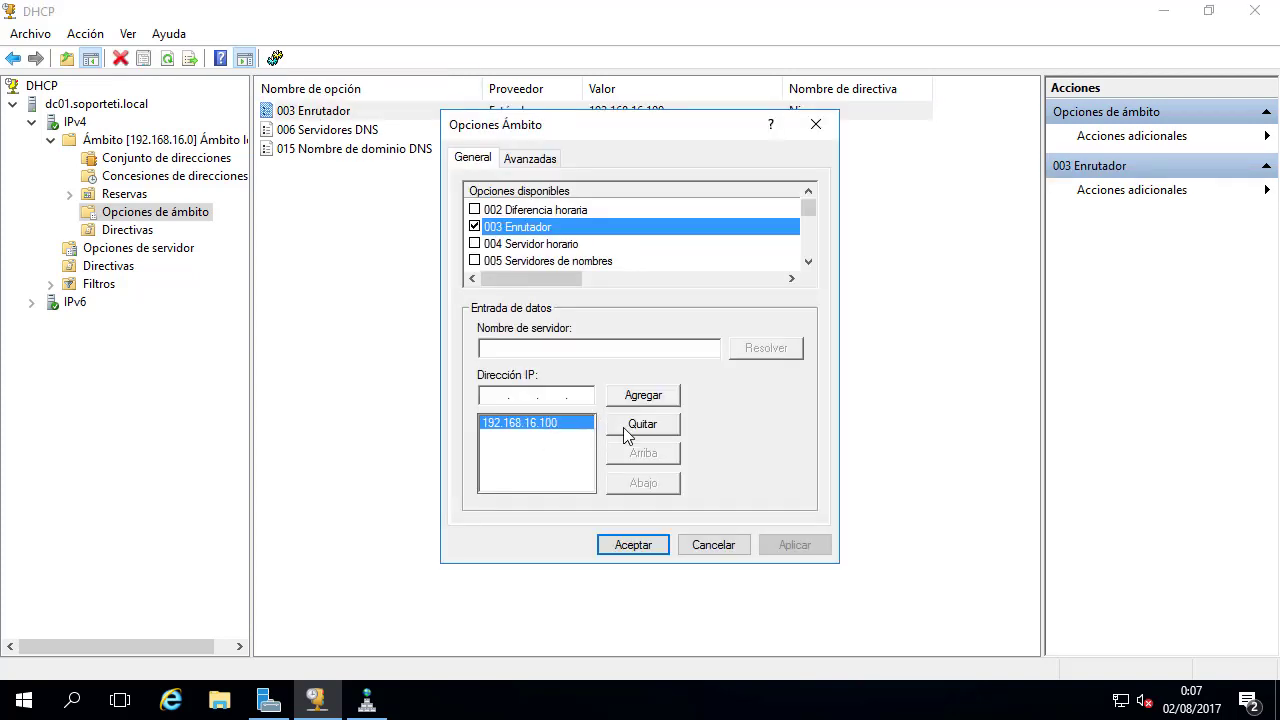
left_click(622, 430)
left_click(714, 546)
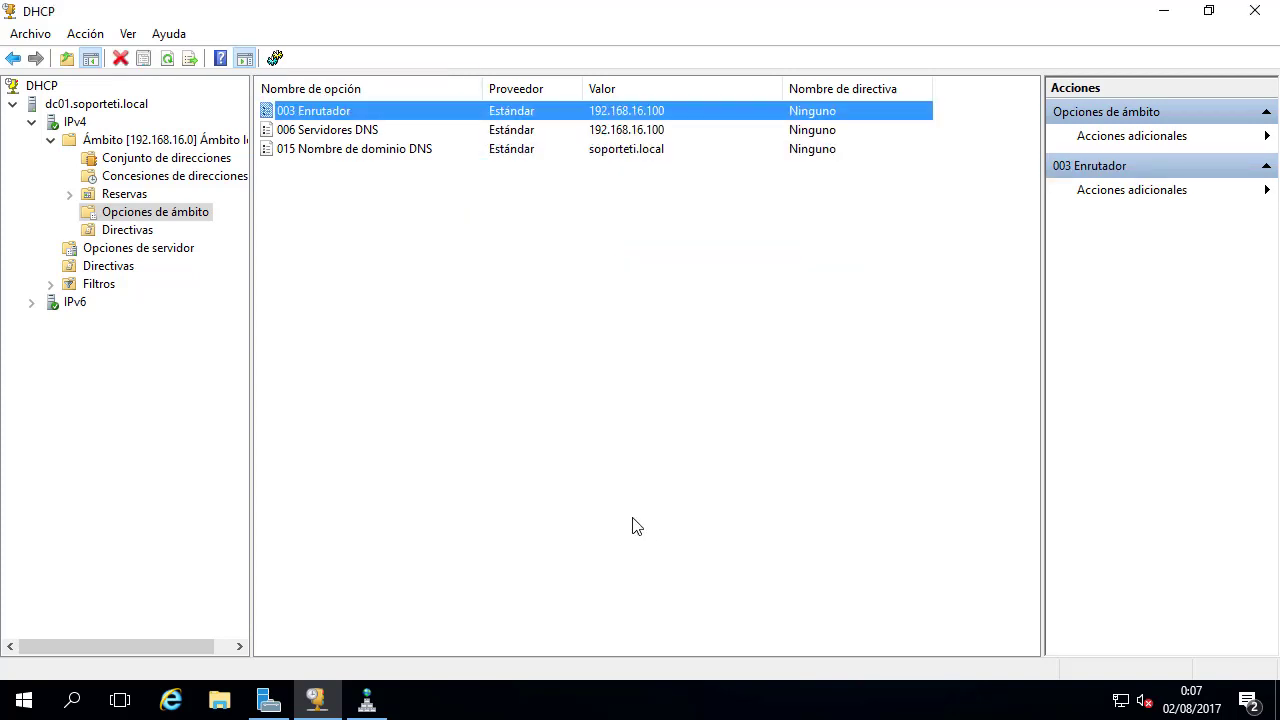
Step: Delete the 003 Enrutador option from the scope options and confirm the deletion
left_click(120, 58)
left_click(690, 434)
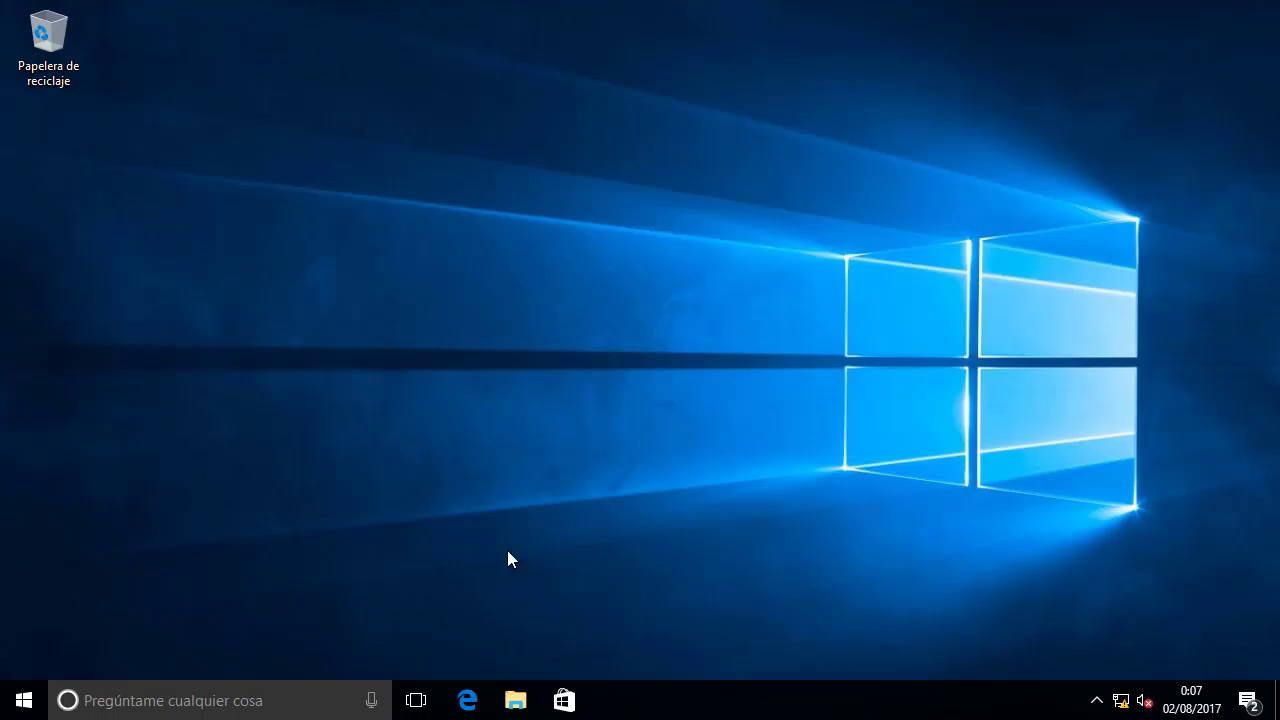
Step: Open a command prompt on the Windows client and release its IP address with ipconfig /release
key("super+r")
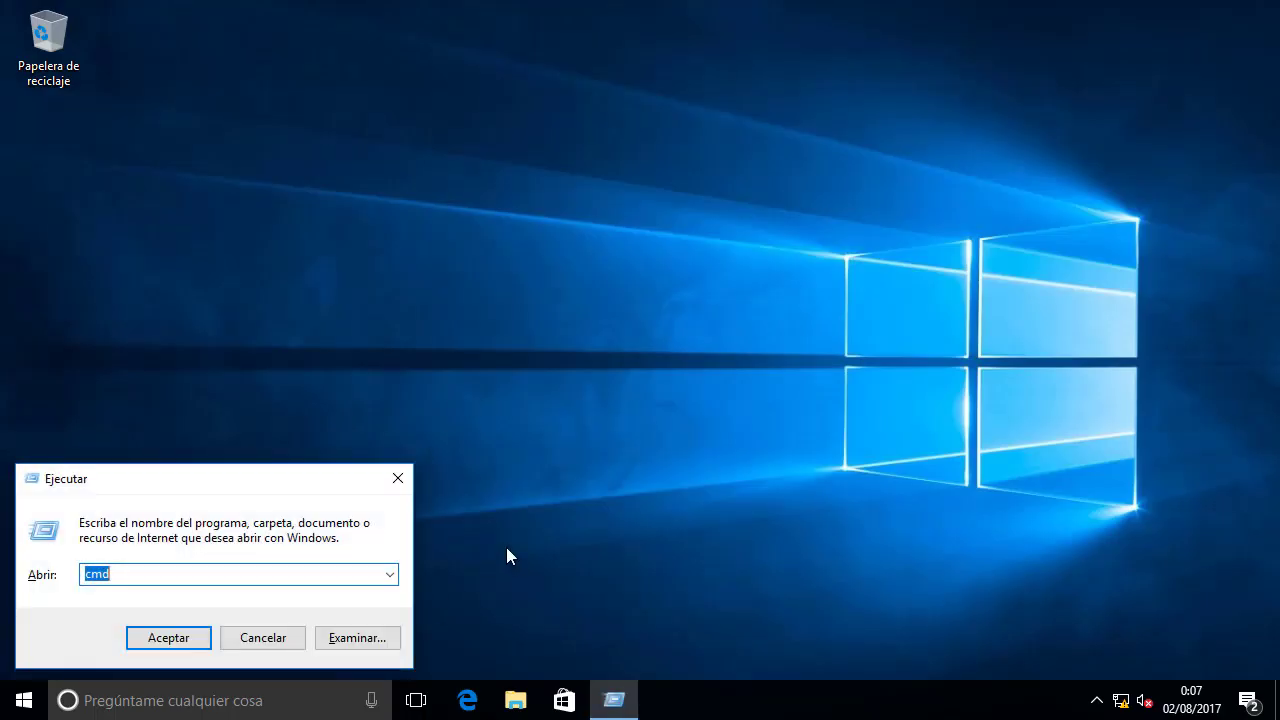
key("Return")
type("ipconfig ")
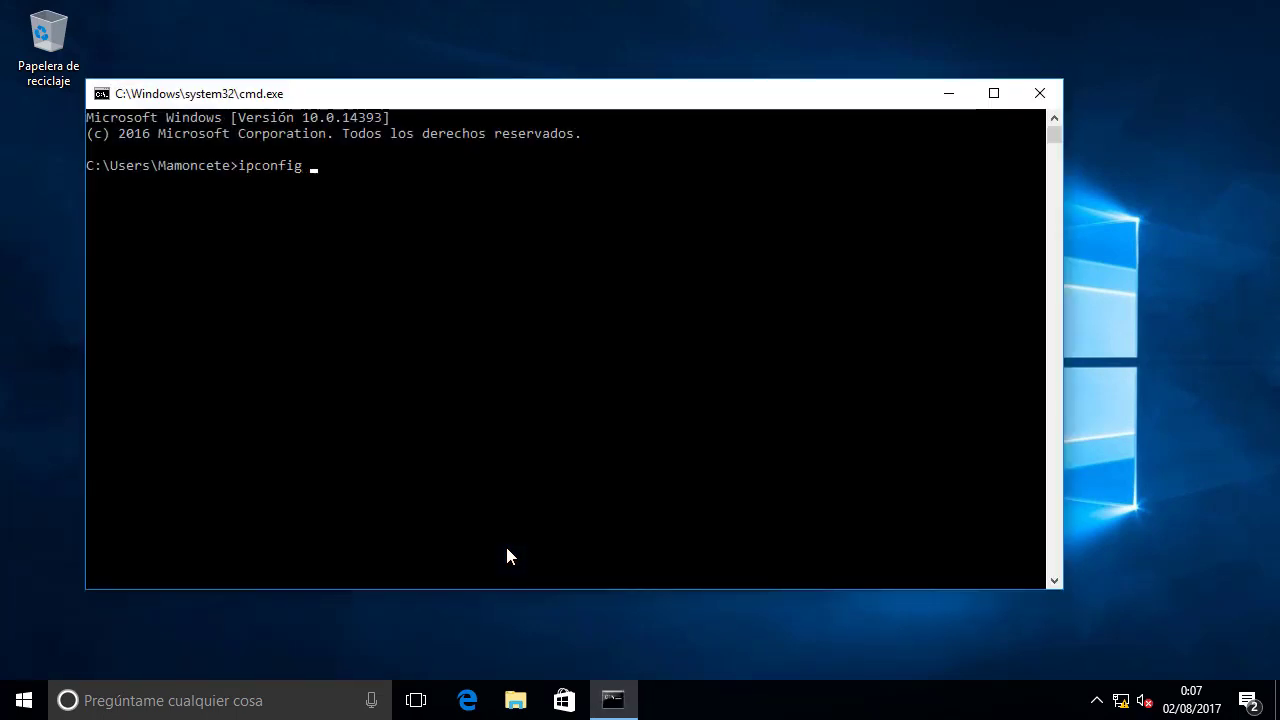
type("/release")
key("Return")
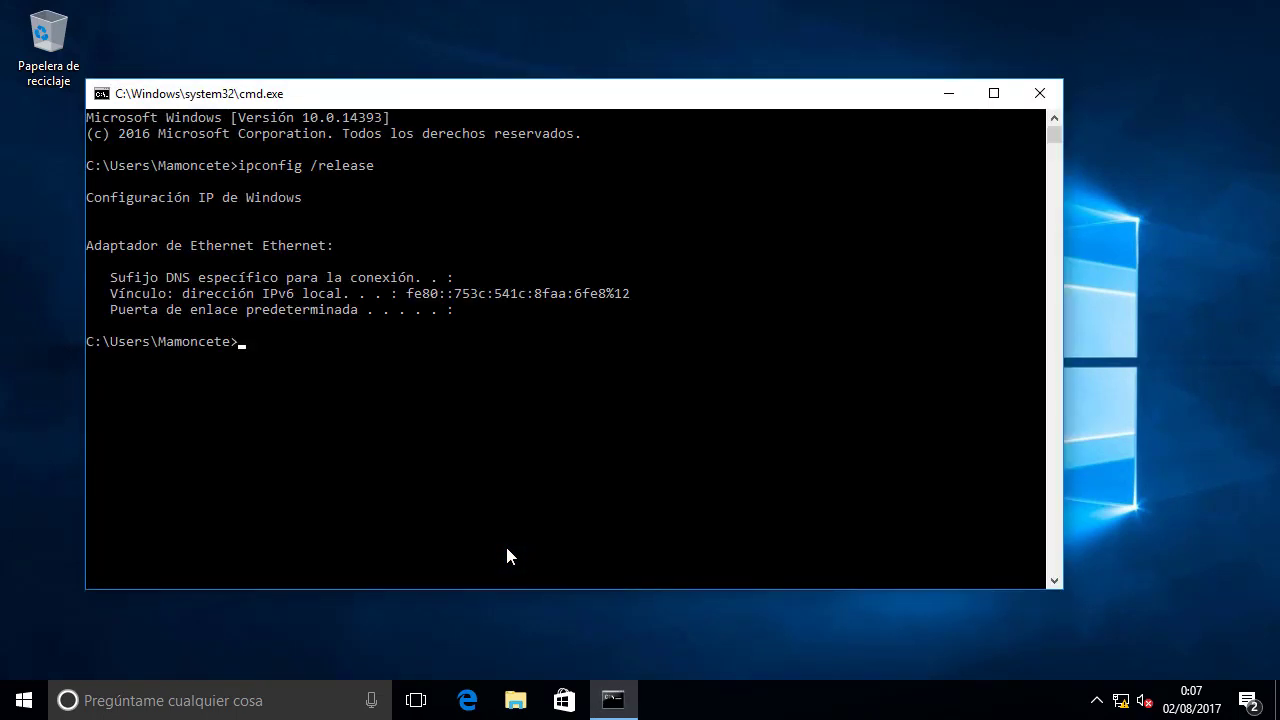
Step: Request a new IP configuration for the client with ipconfig /renew
key("Up")
key("BackSpace")
key("BackSpace")
key("BackSpace")
key("BackSpace")
key("BackSpace")
type("new")
key("Return")
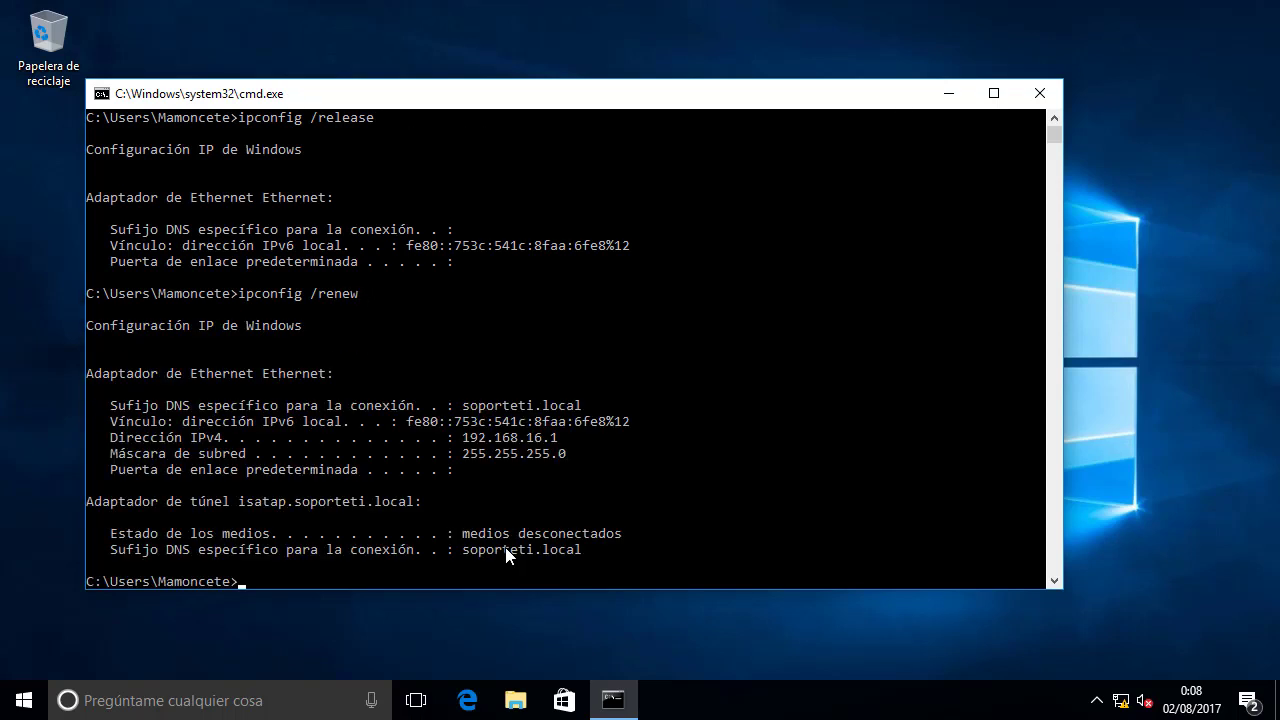
Step: Run ipconfig /all on the client and examine the Ethernet adapter's default gateway, DHCP server and DNS entries
left_click(672, 512)
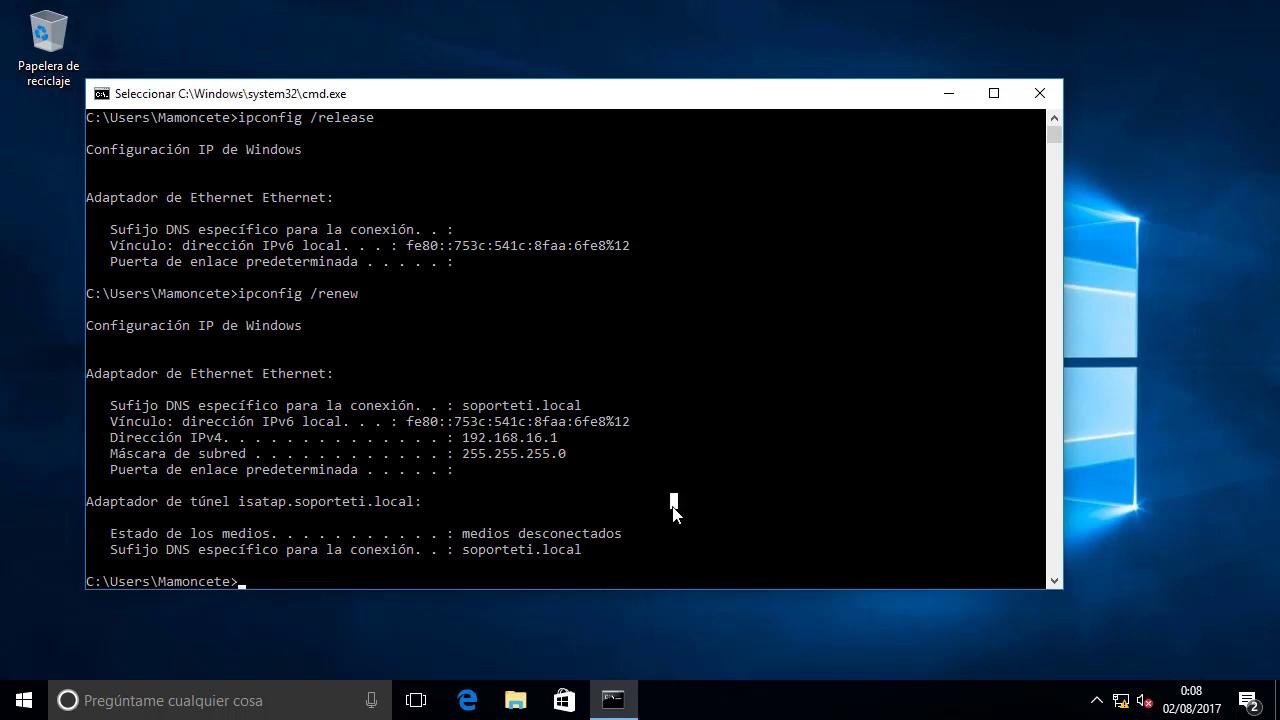
key("Up")
key("BackSpace")
key("BackSpace")
key("BackSpace")
key("BackSpace")
key("BackSpace")
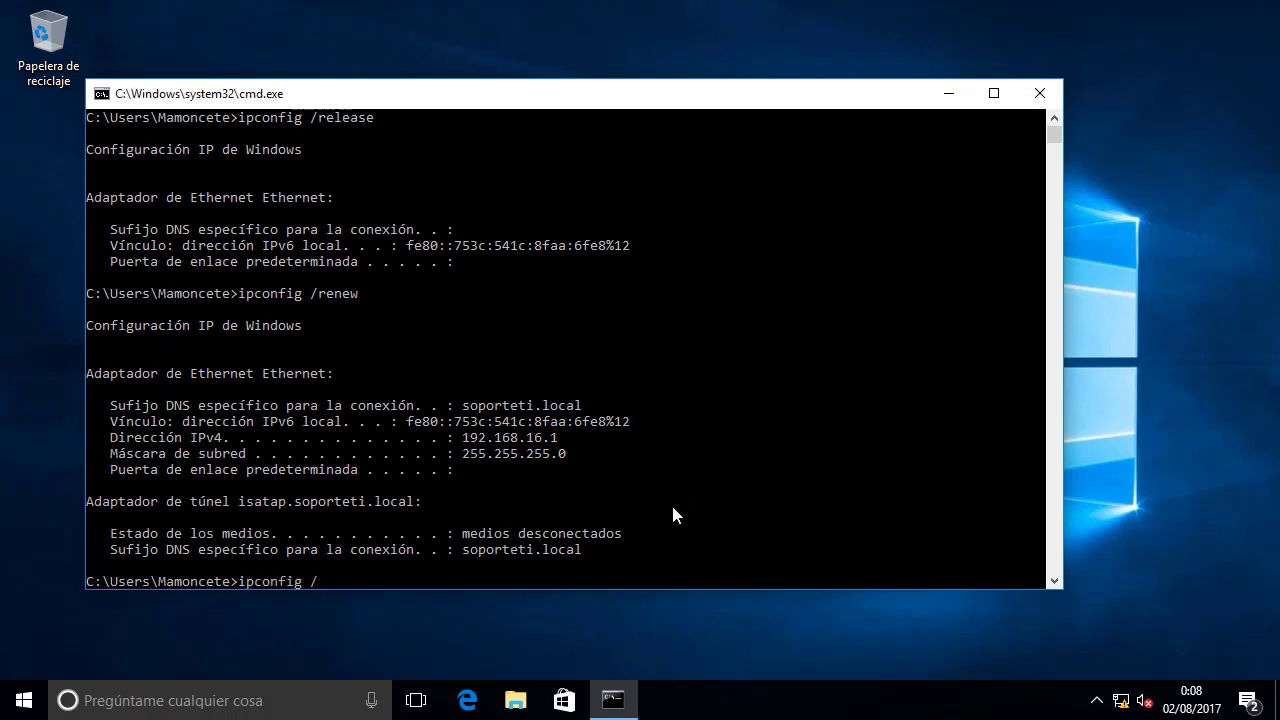
type("all")
key("Return")
scroll(510, 325, "up", 3)
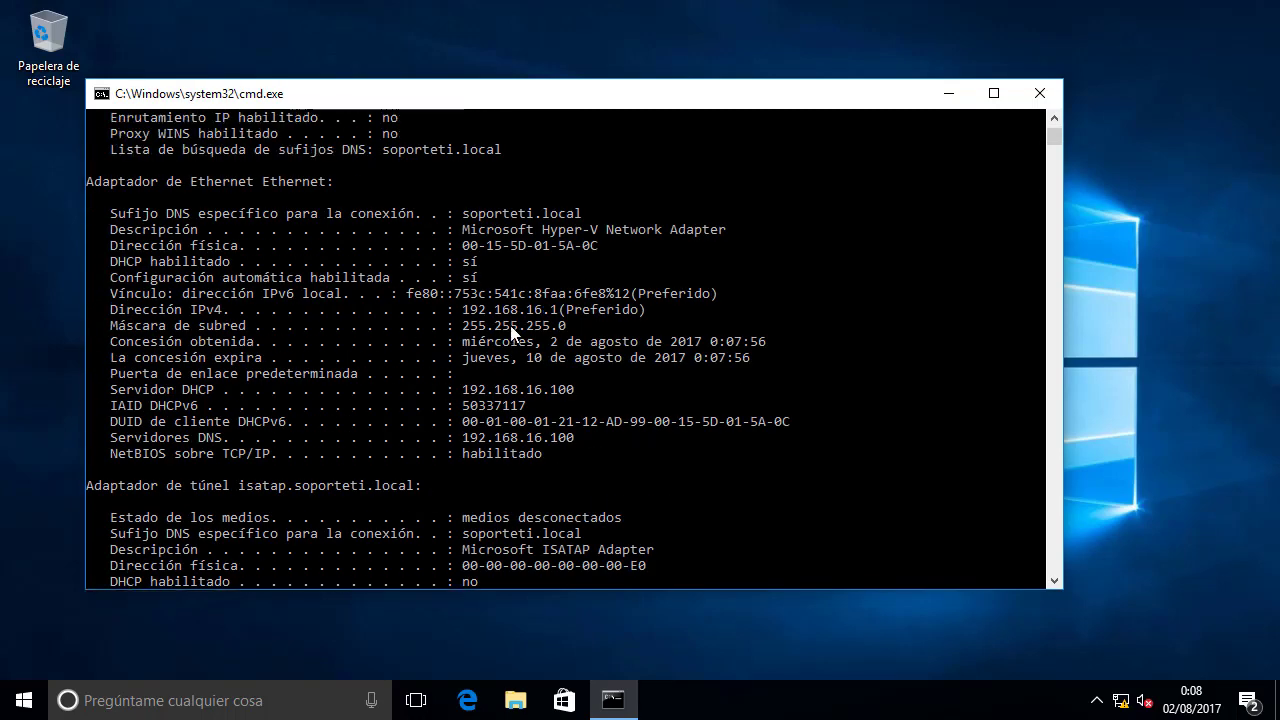
scroll(540, 320, "up", 2)
scroll(545, 318, "down", 2)
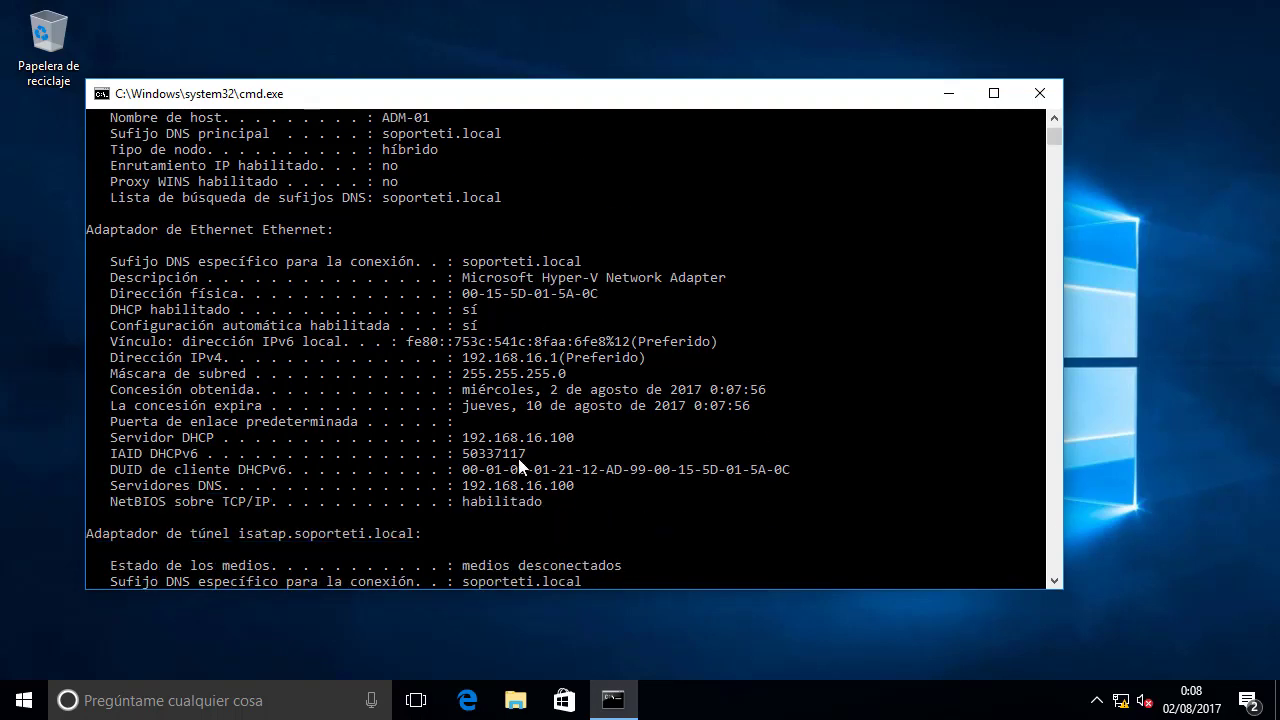
left_click(207, 421)
left_click_drag(160, 421, 598, 424)
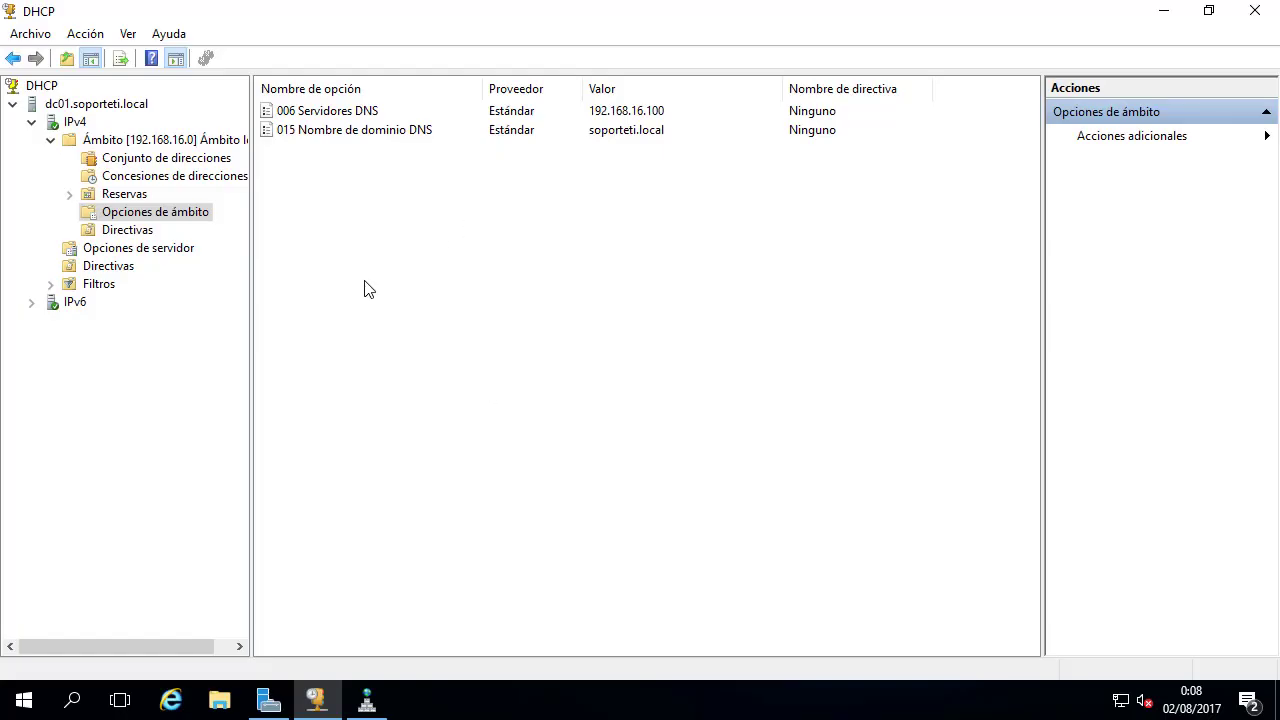
Step: Add the 003 Enrutador option with IP address 192.168.16.100 to the server's DHCP scope options and apply it
right_click(365, 282)
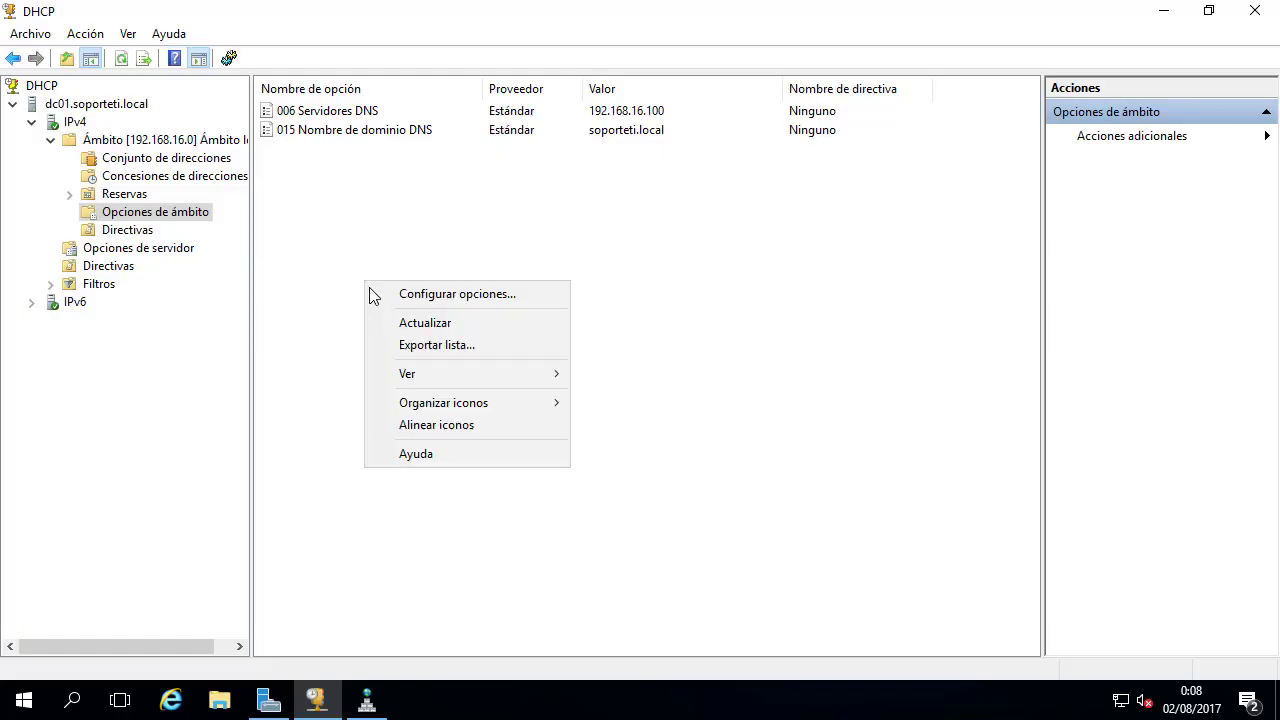
left_click(451, 299)
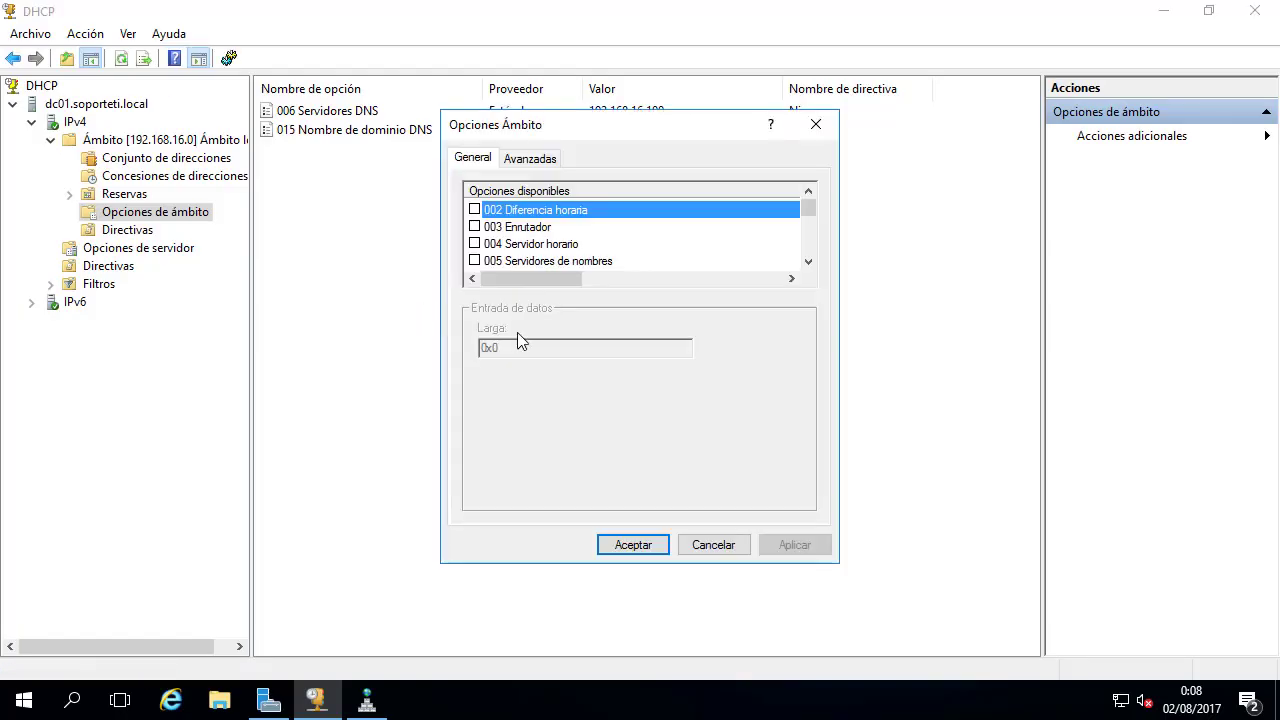
left_click(475, 227)
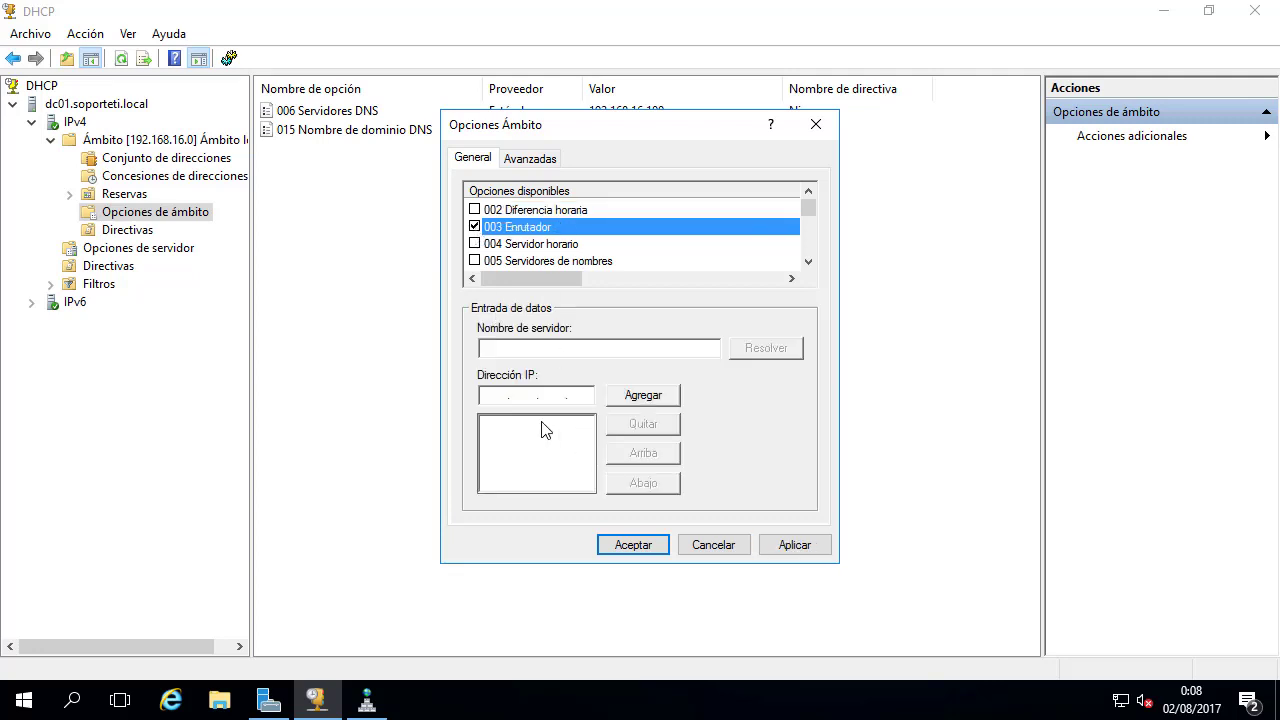
left_click(525, 396)
left_click(484, 400)
type("192.168.")
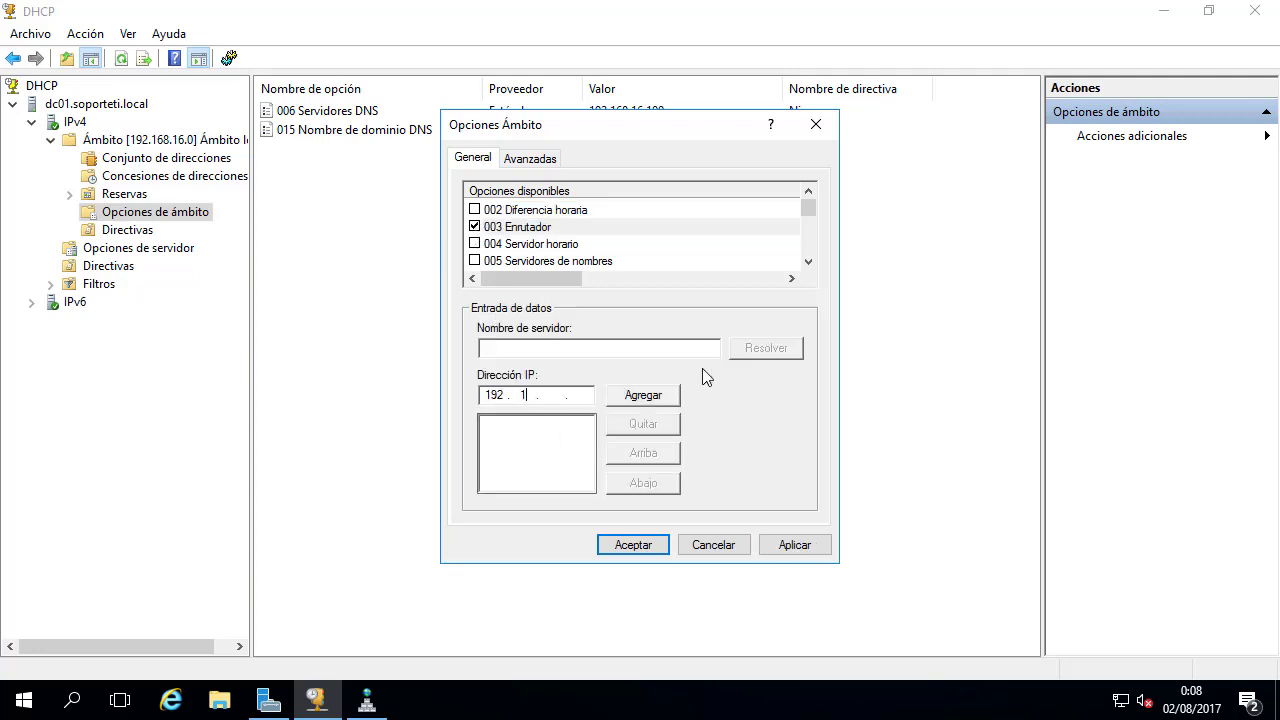
type("16.100")
left_click(648, 396)
left_click(780, 544)
left_click(660, 546)
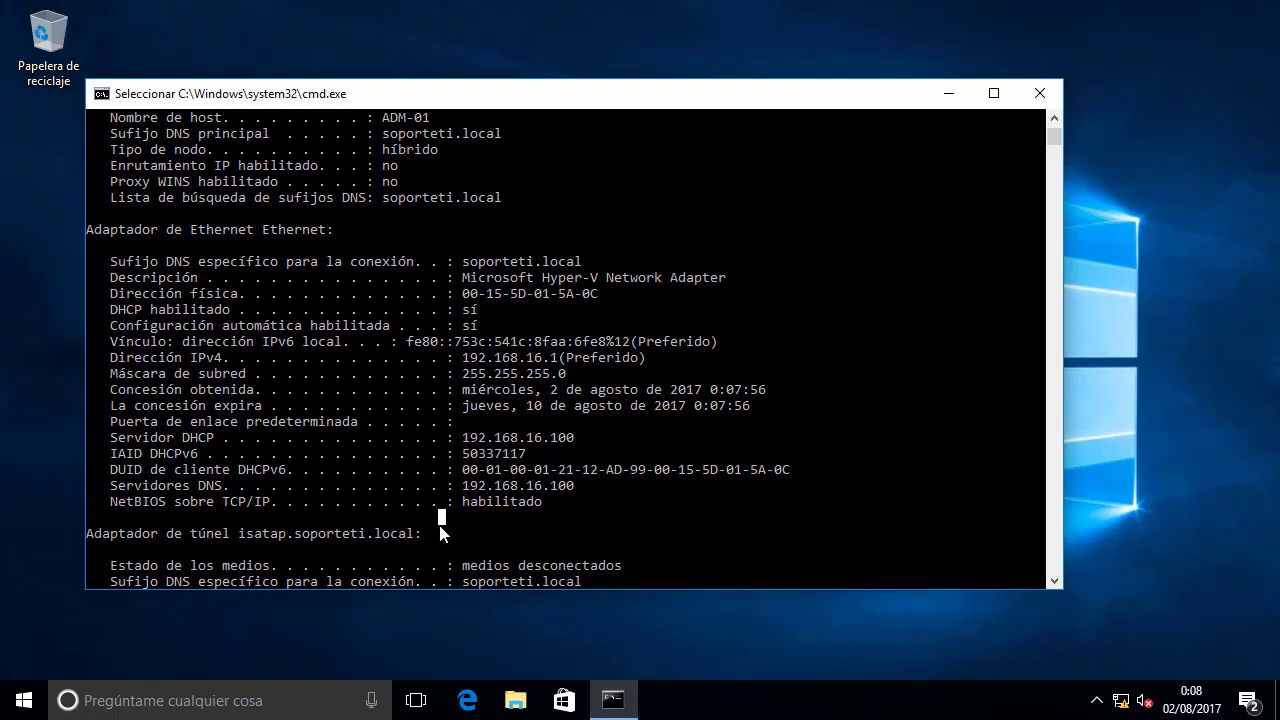
Step: Release the client's IP address again with ipconfig /release
key("Up")
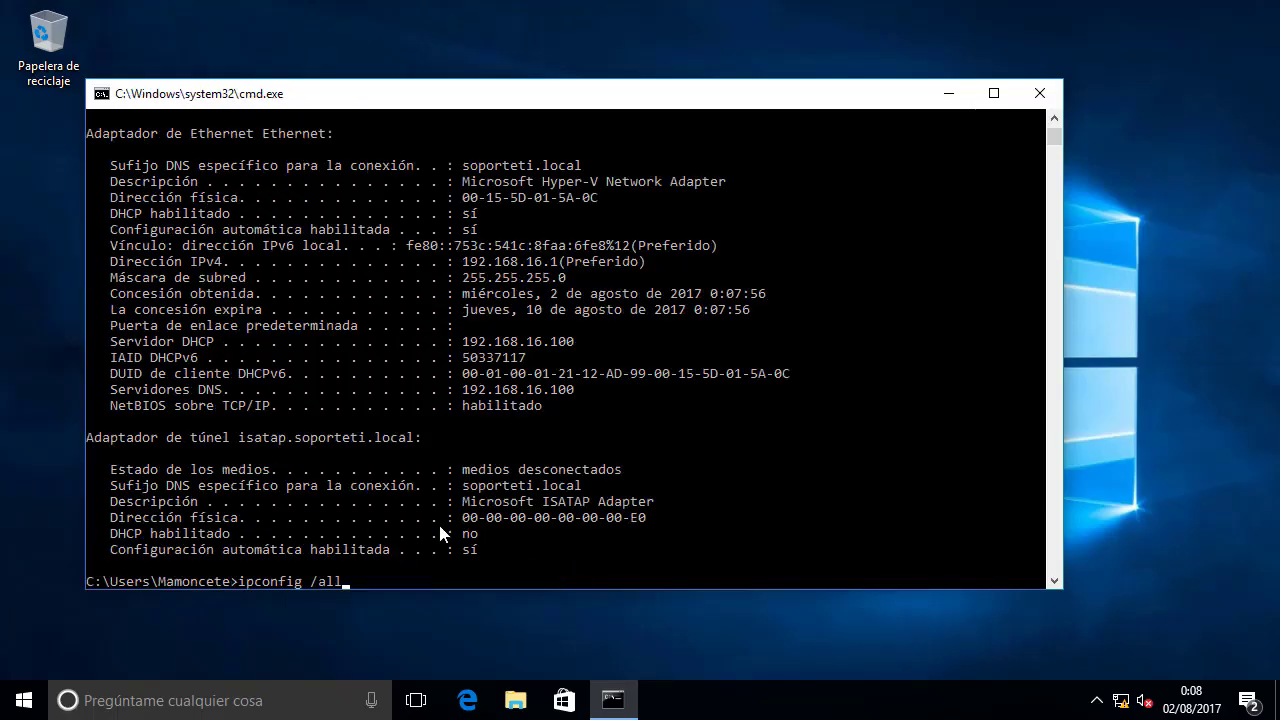
key("Up")
key("BackSpace")
key("BackSpace")
key("BackSpace")
key("BackSpace")
type("elease")
key("Return")
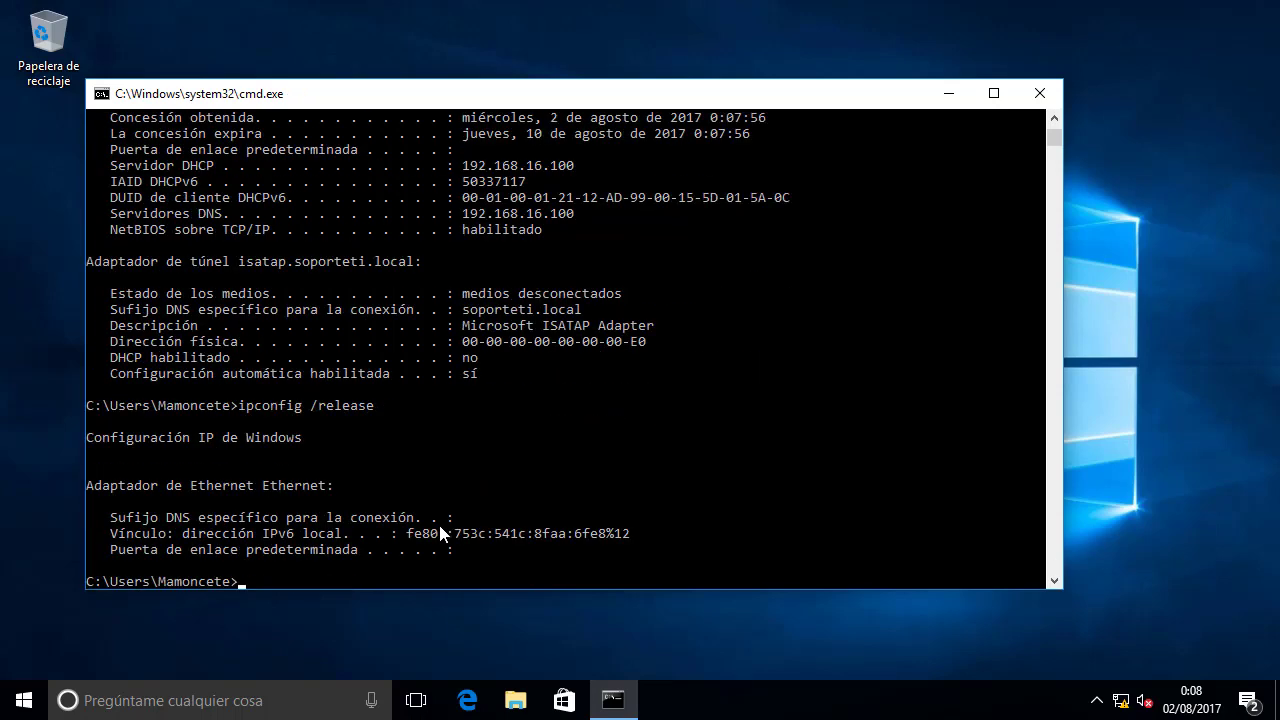
Step: Renew the client's IP configuration with ipconfig /renew and check the default gateway line in the output
key("Up")
key("BackSpace")
key("BackSpace")
key("BackSpace")
key("BackSpace")
key("BackSpace")
type("new")
key("Return")
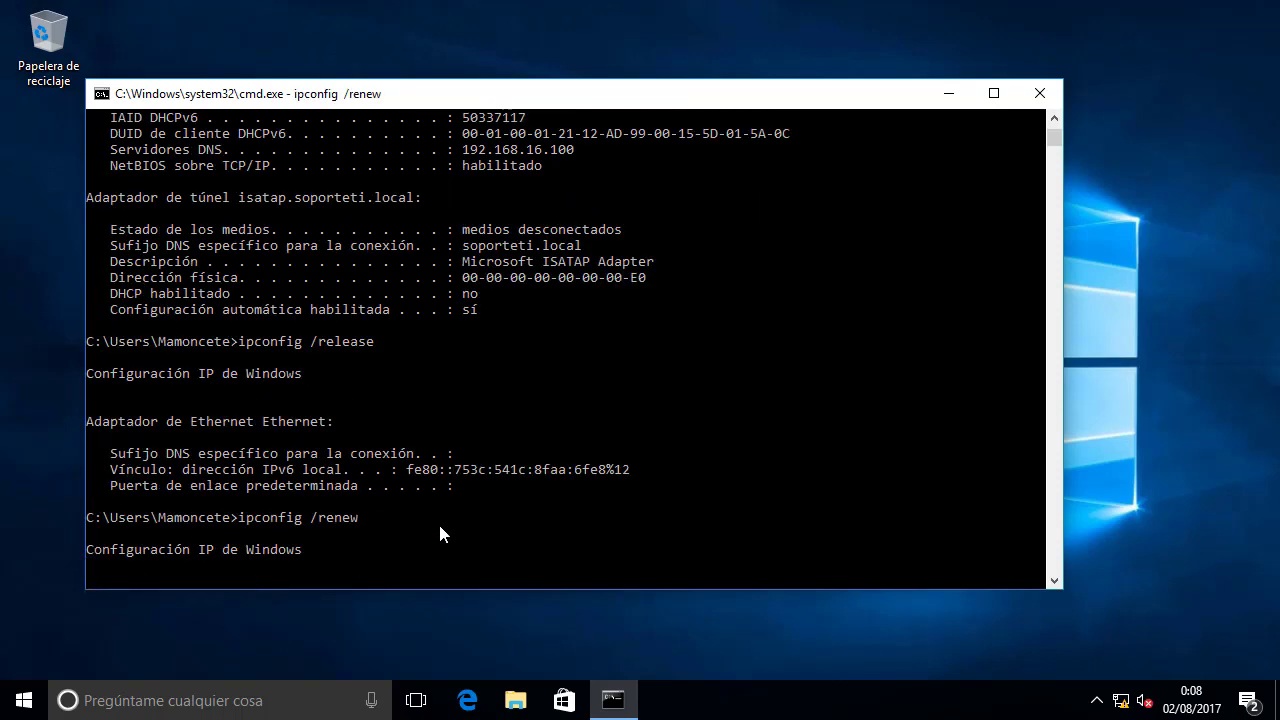
left_click_drag(247, 469, 572, 476)
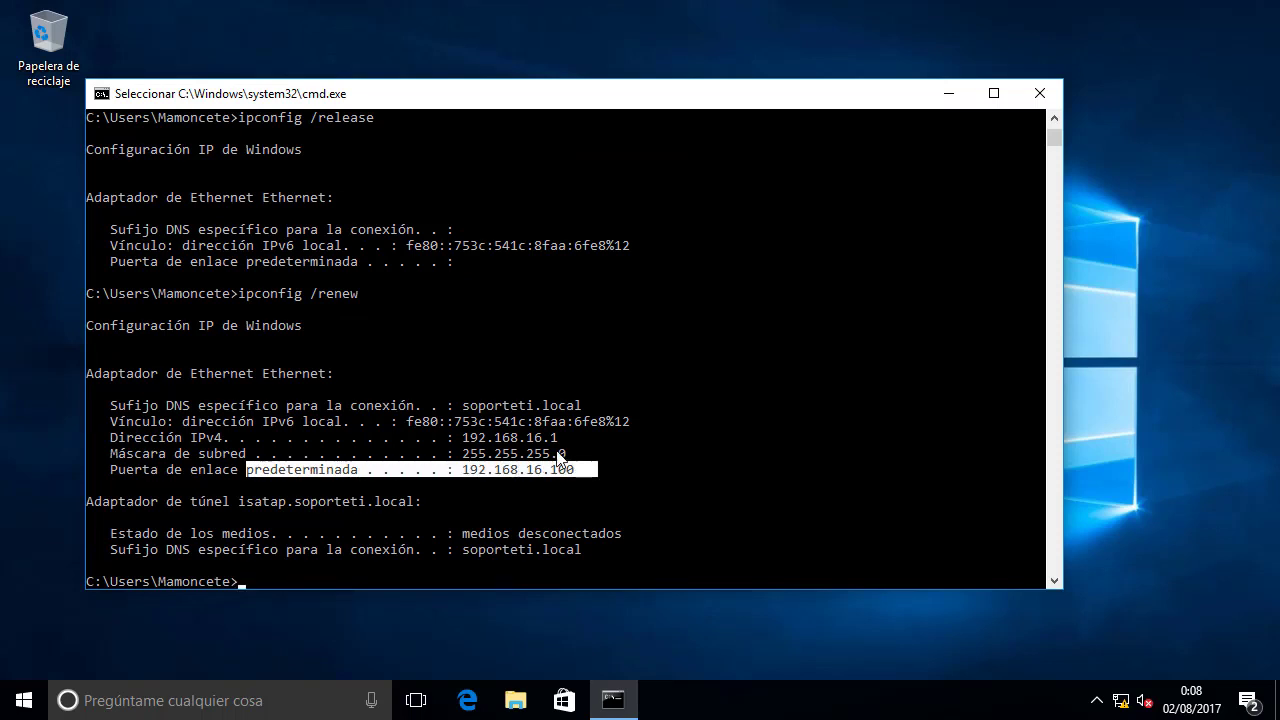
Step: Close the command prompt and shut down the Windows client
left_click(1040, 93)
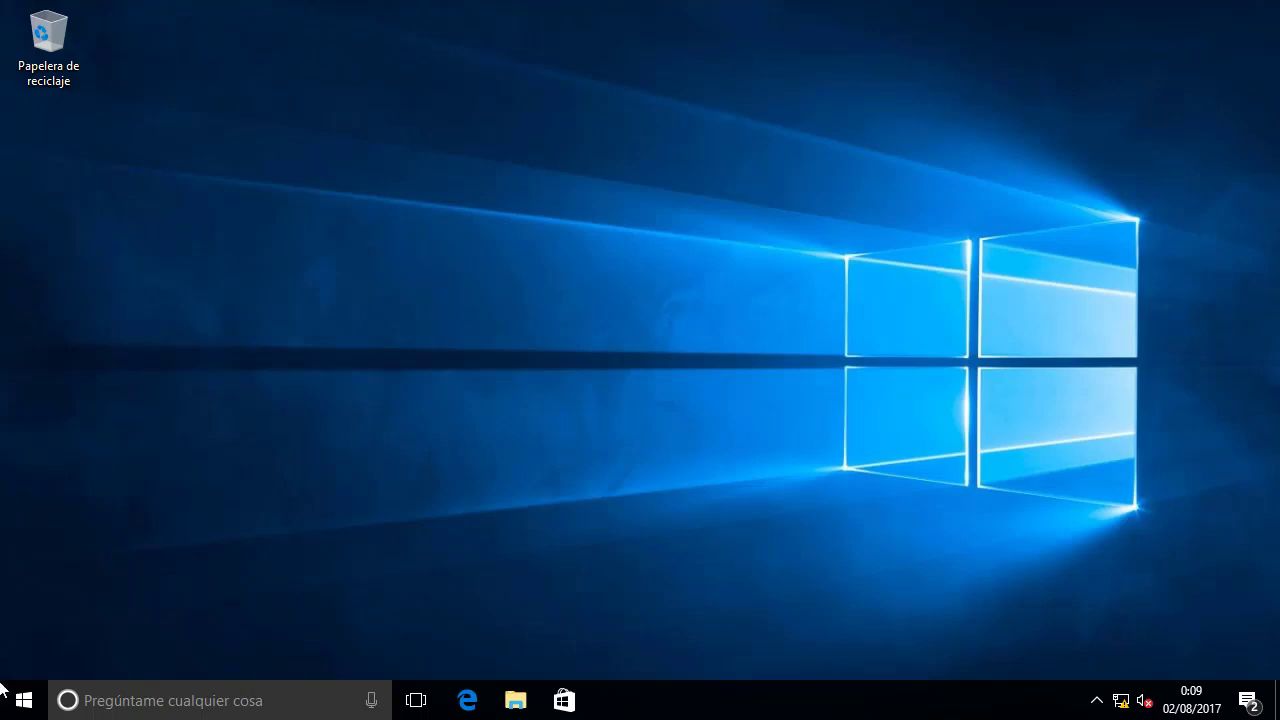
left_click(23, 698)
left_click(30, 657)
left_click(77, 570)
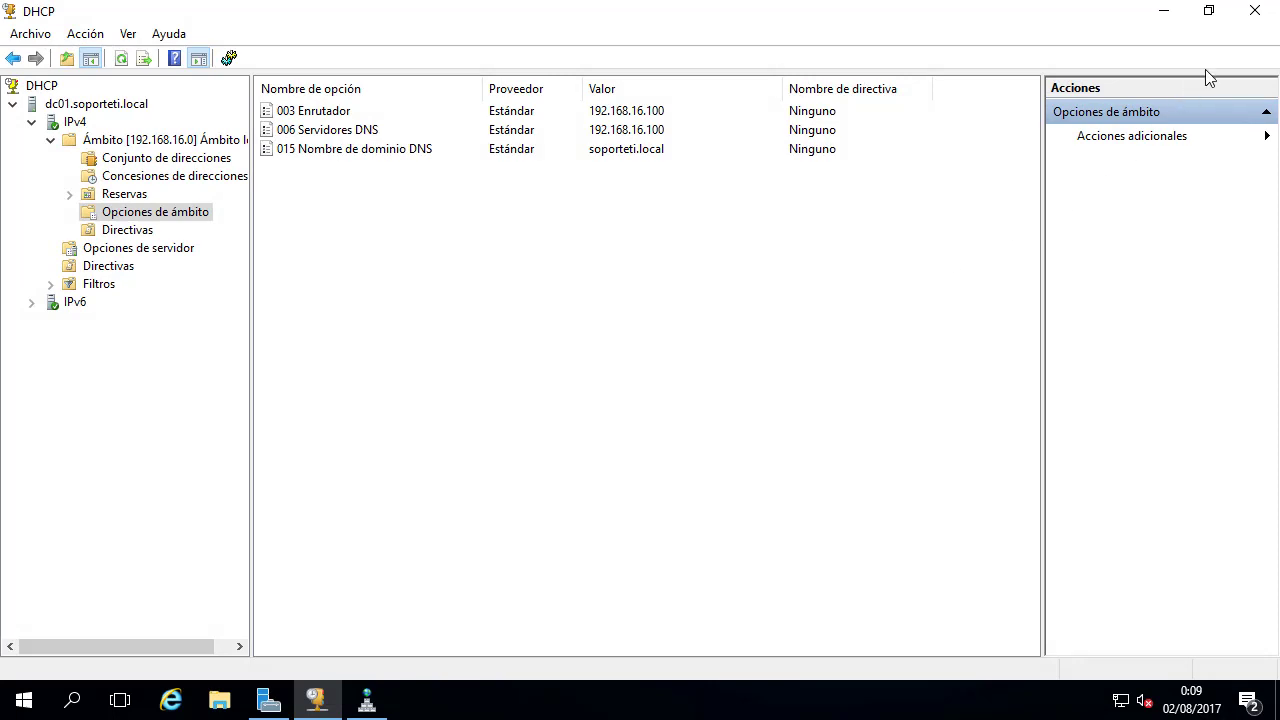
Step: Close the DHCP console, the DNS manager and the server manager on the server
left_click(1254, 10)
left_click(1254, 10)
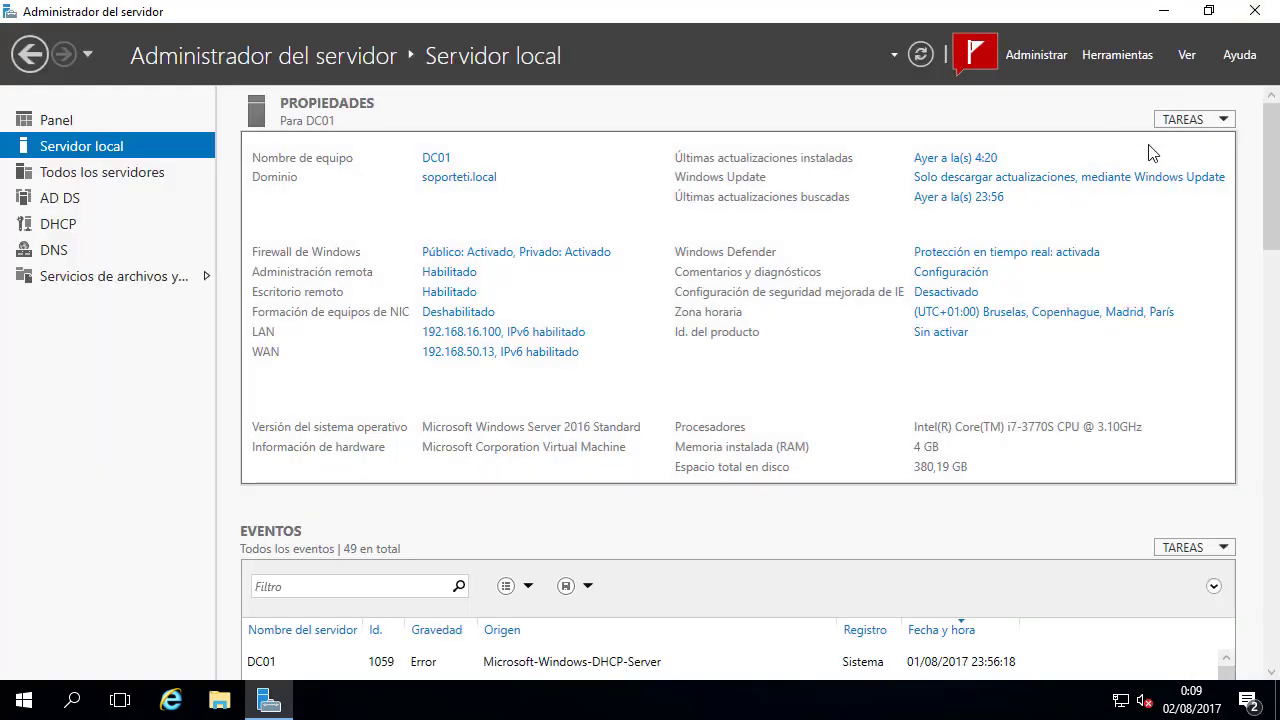
left_click(1254, 10)
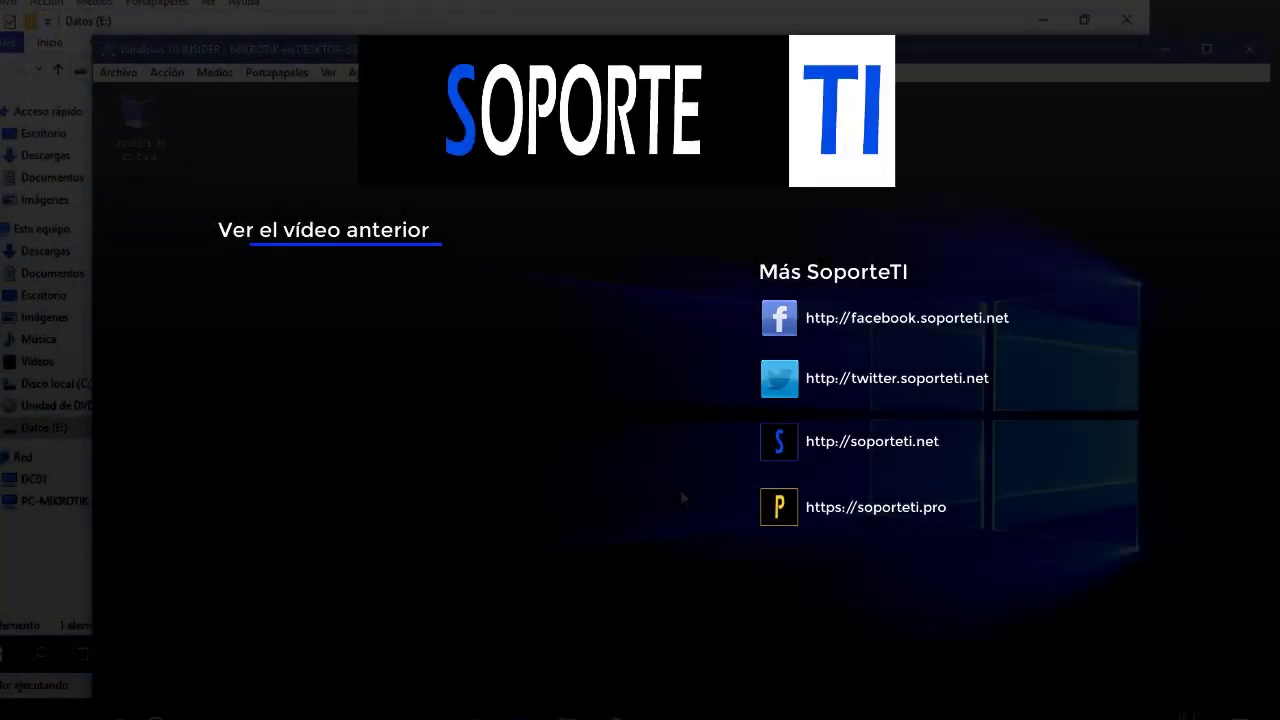
left_click(564, 710)
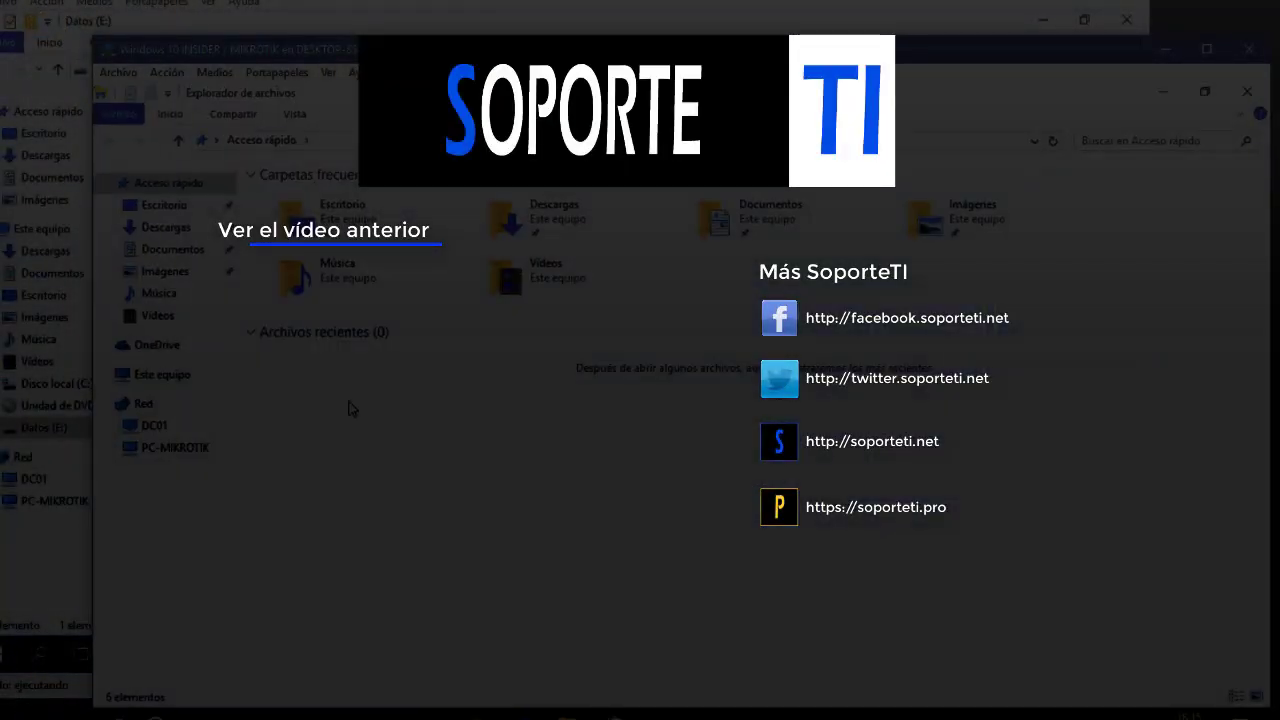